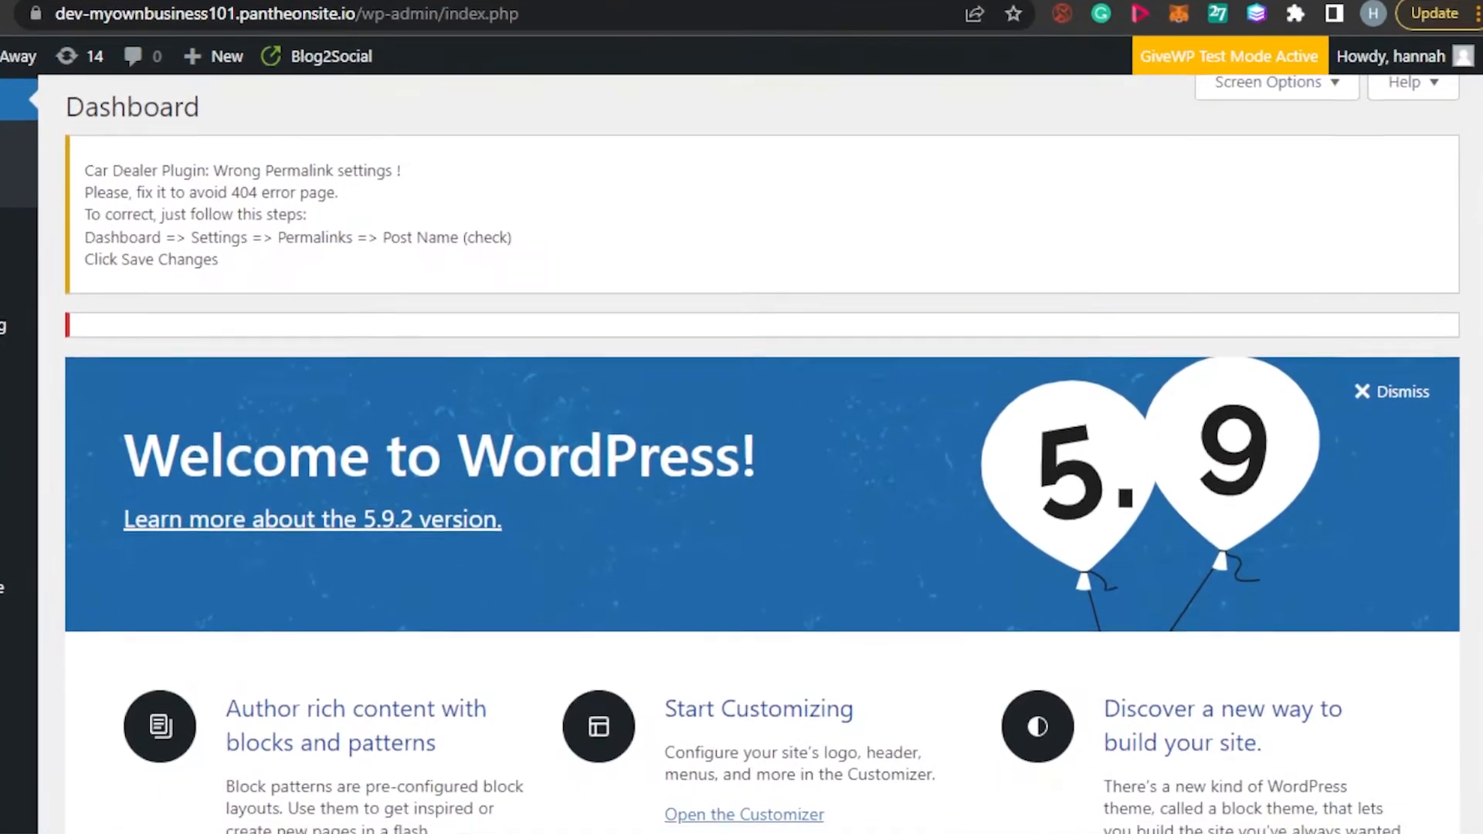
Look over the WordPress dashboard widgets, from the welcome area down to the GiveWP donation reports.
{"action": "scroll", "coordinate": [742, 464], "scroll_direction": "down", "scroll_amount": 3}
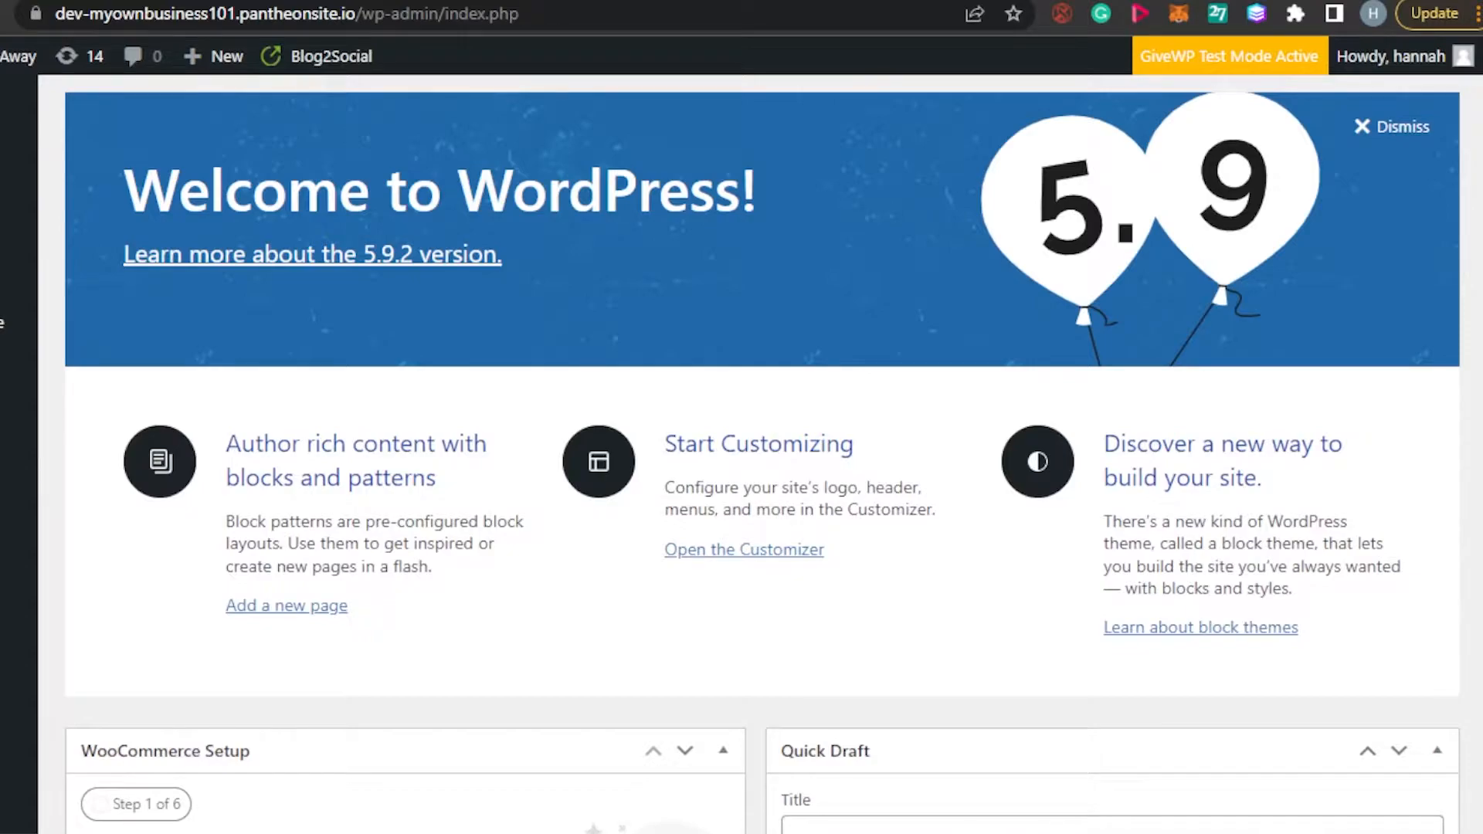
{"action": "mouse_move", "coordinate": [182, 267]}
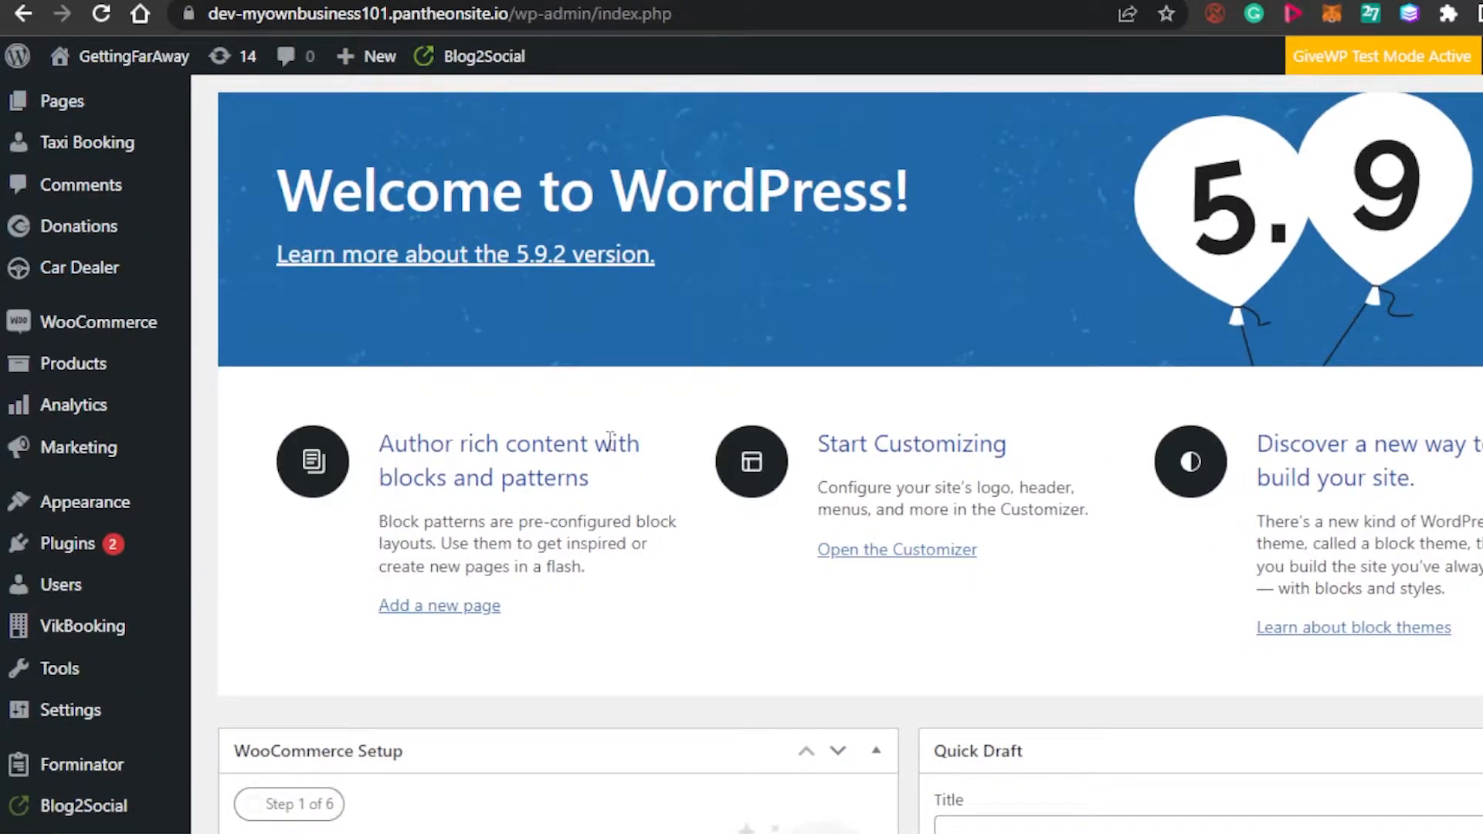
{"action": "scroll", "coordinate": [772, 464], "scroll_direction": "down", "scroll_amount": 10}
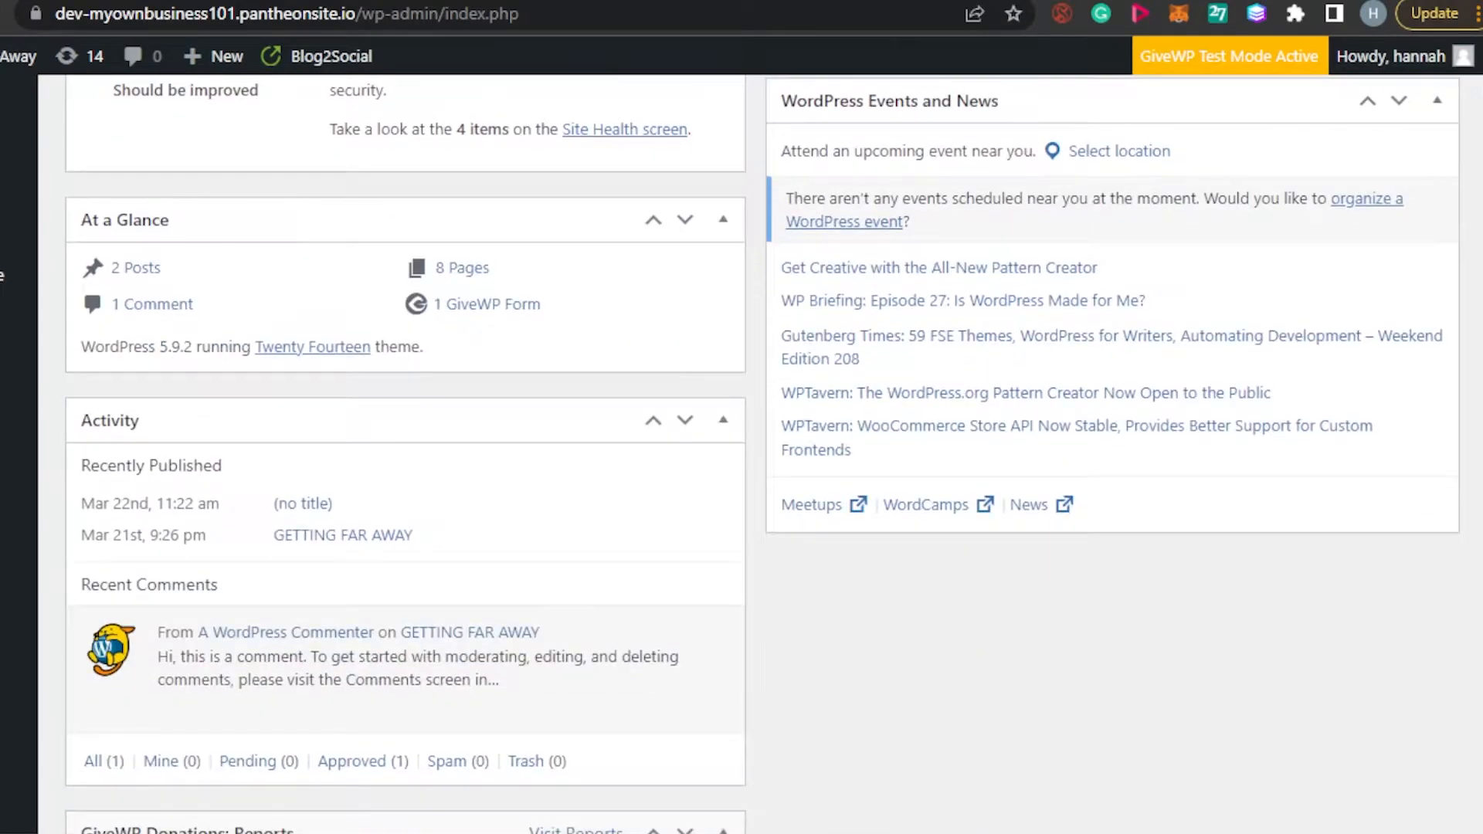
{"action": "scroll", "coordinate": [773, 464], "scroll_direction": "down", "scroll_amount": 7}
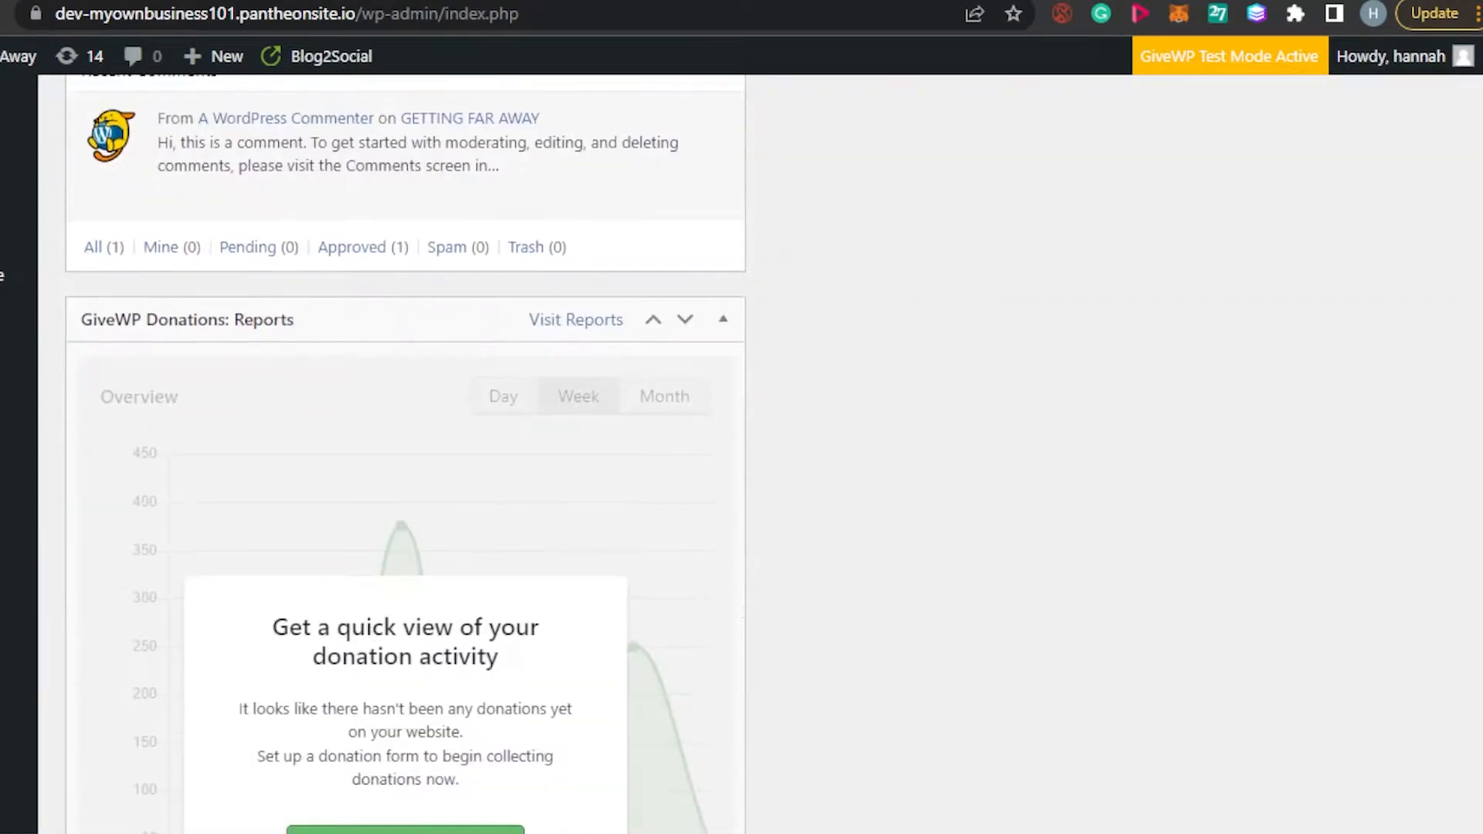
{"action": "scroll", "coordinate": [772, 464], "scroll_direction": "up", "scroll_amount": 12}
{"action": "scroll", "coordinate": [762, 464], "scroll_direction": "up", "scroll_amount": 5}
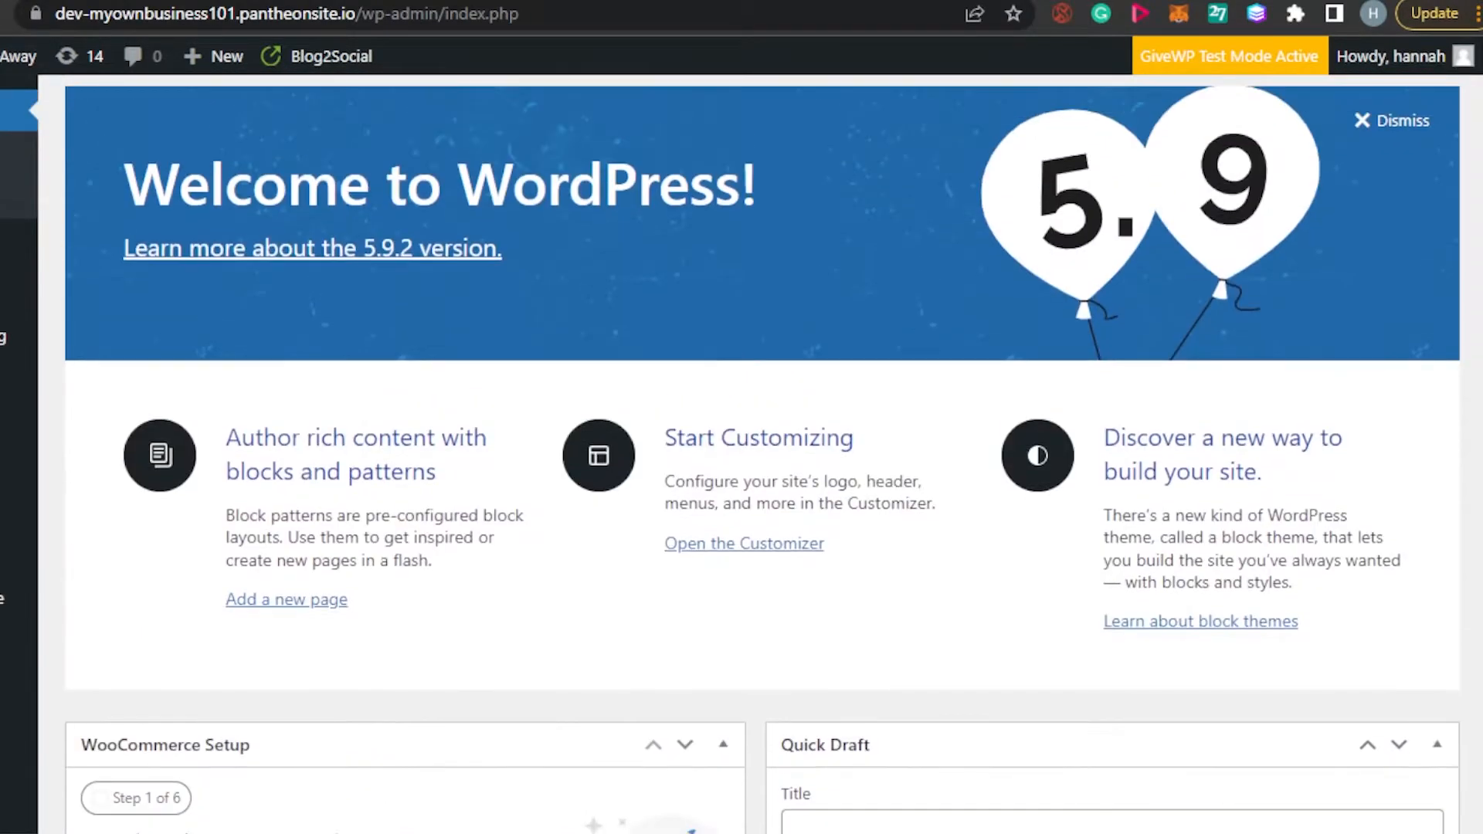
{"action": "scroll", "coordinate": [762, 464], "scroll_direction": "up", "scroll_amount": 1}
{"action": "scroll", "coordinate": [763, 463], "scroll_direction": "down", "scroll_amount": 1}
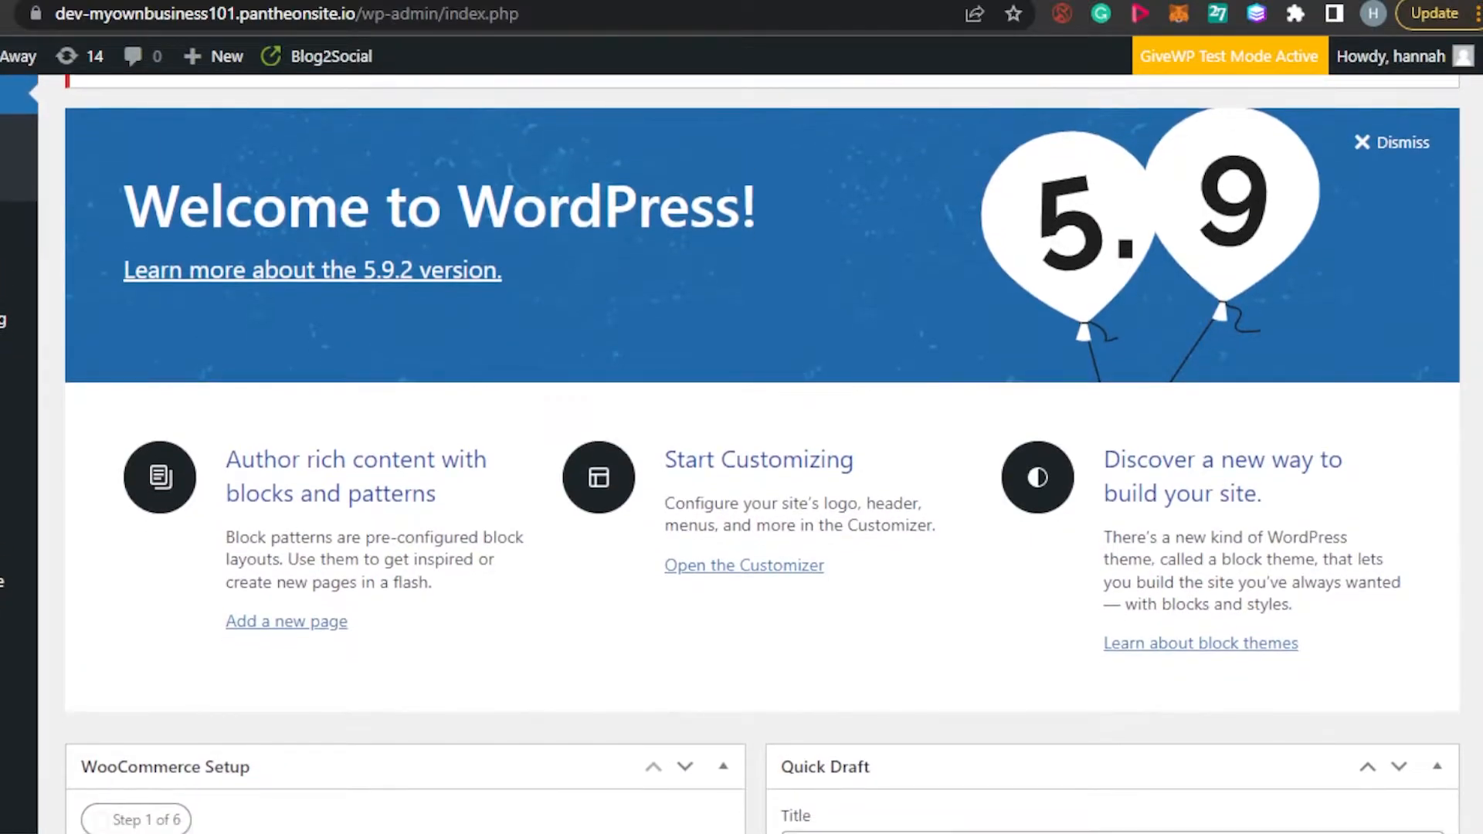
{"action": "scroll", "coordinate": [762, 464], "scroll_direction": "up", "scroll_amount": 2}
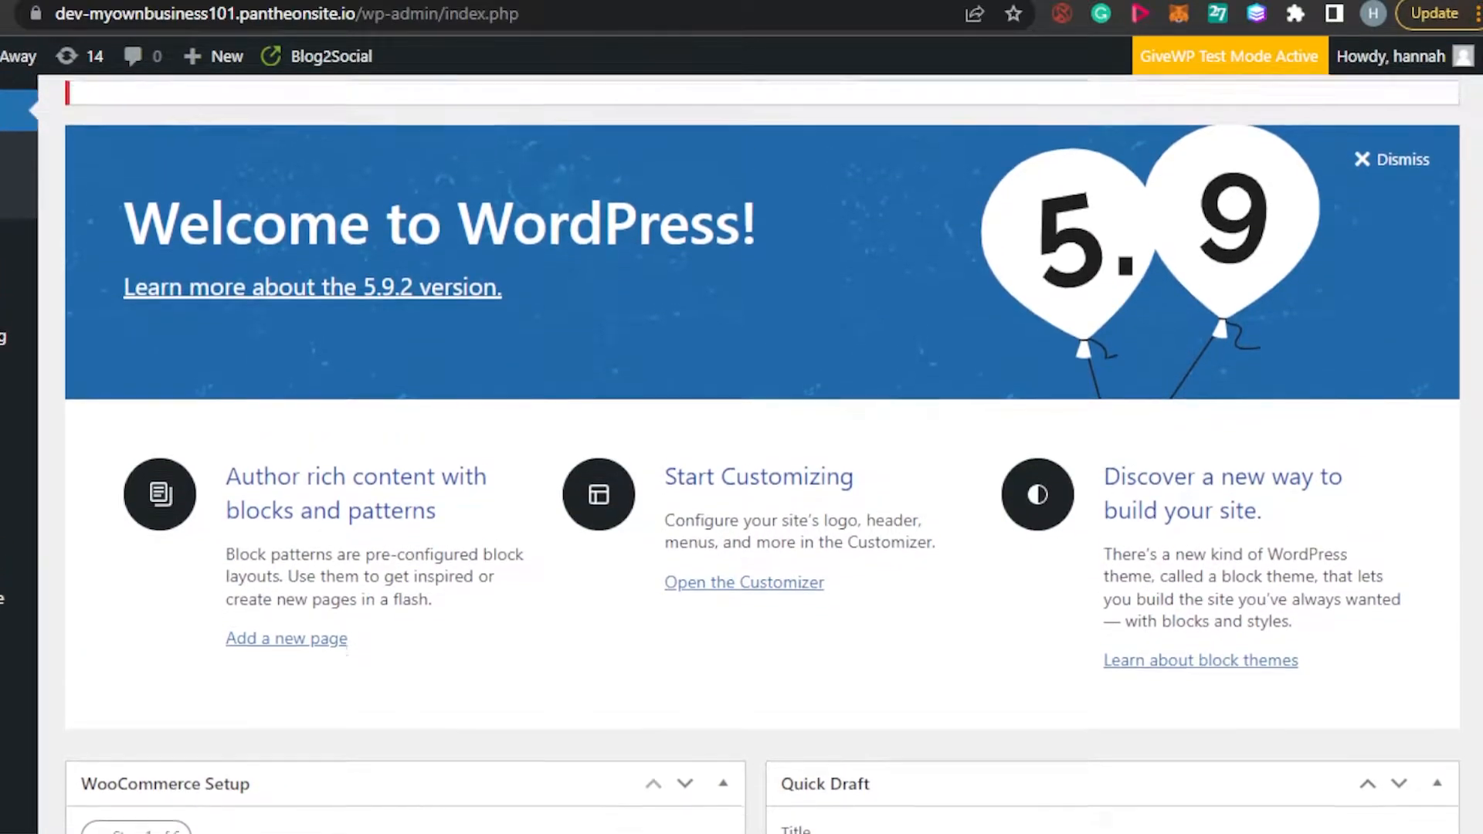
{"action": "scroll", "coordinate": [762, 464], "scroll_direction": "down", "scroll_amount": 4}
{"action": "scroll", "coordinate": [762, 464], "scroll_direction": "down", "scroll_amount": 10}
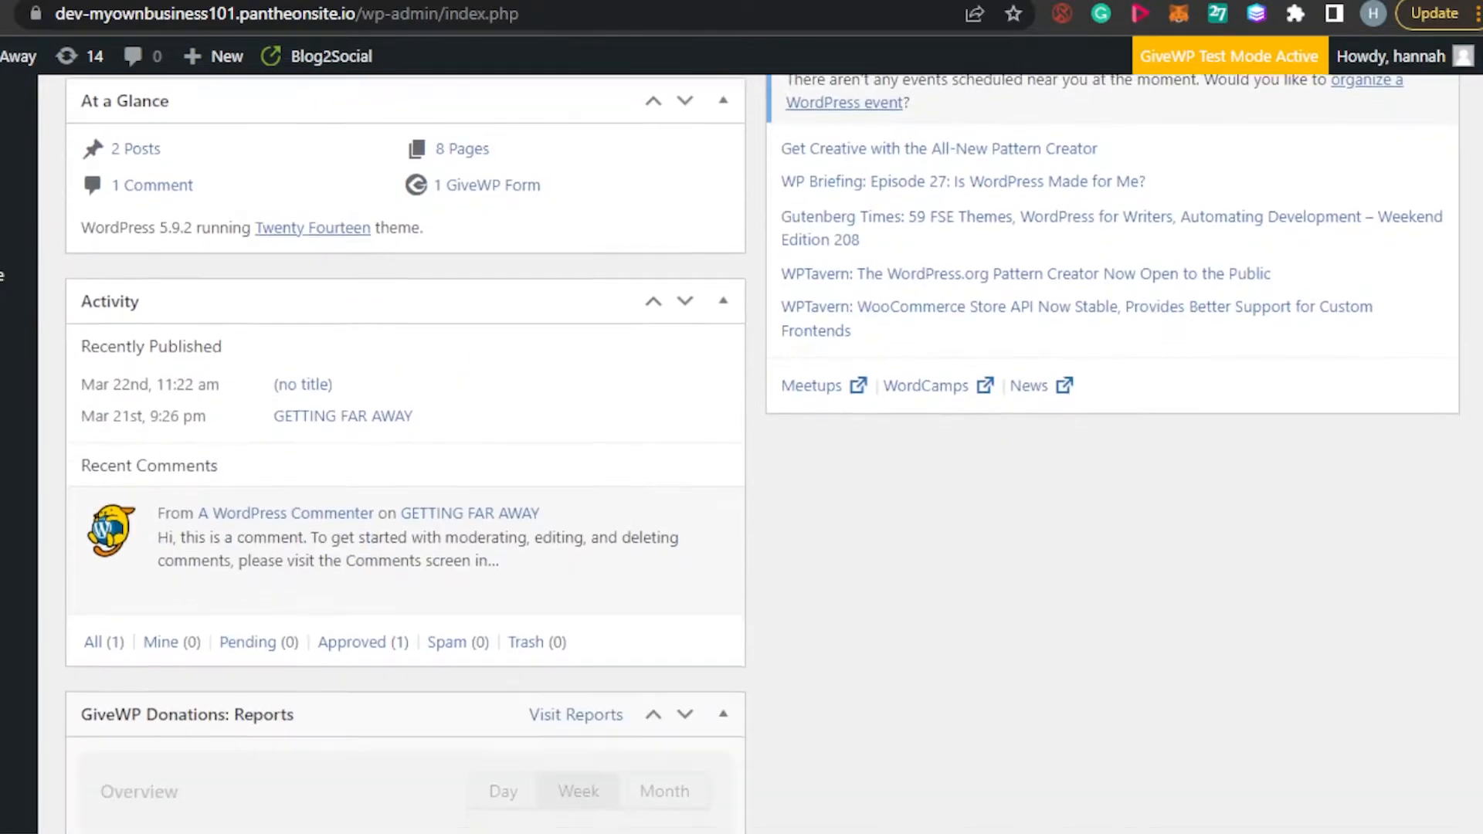
{"action": "scroll", "coordinate": [763, 463], "scroll_direction": "down", "scroll_amount": 10}
{"action": "scroll", "coordinate": [763, 463], "scroll_direction": "up", "scroll_amount": 12}
{"action": "scroll", "coordinate": [762, 464], "scroll_direction": "up", "scroll_amount": 8}
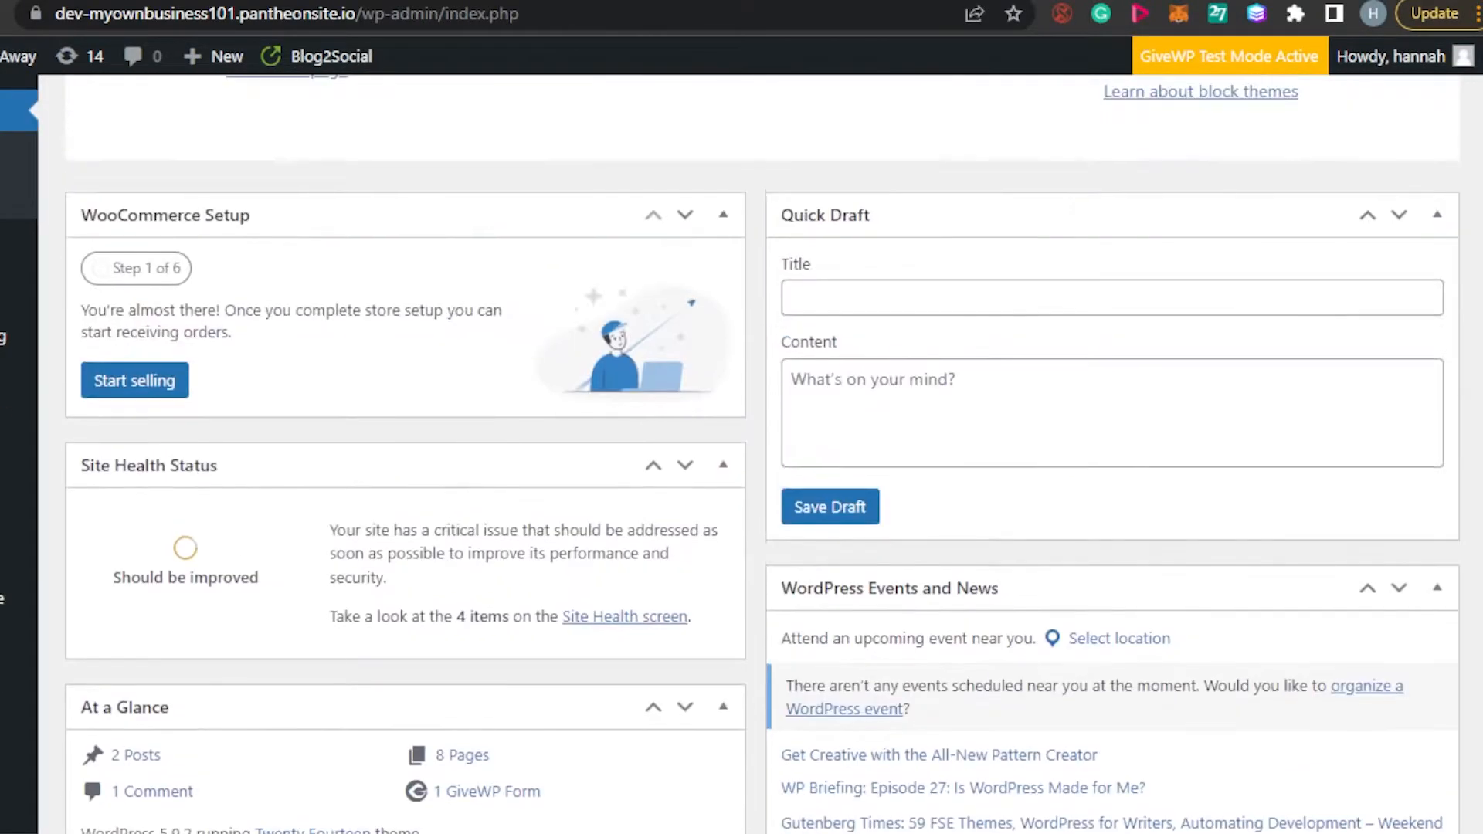
{"action": "scroll", "coordinate": [763, 463], "scroll_direction": "down", "scroll_amount": 12}
{"action": "scroll", "coordinate": [762, 464], "scroll_direction": "down", "scroll_amount": 5}
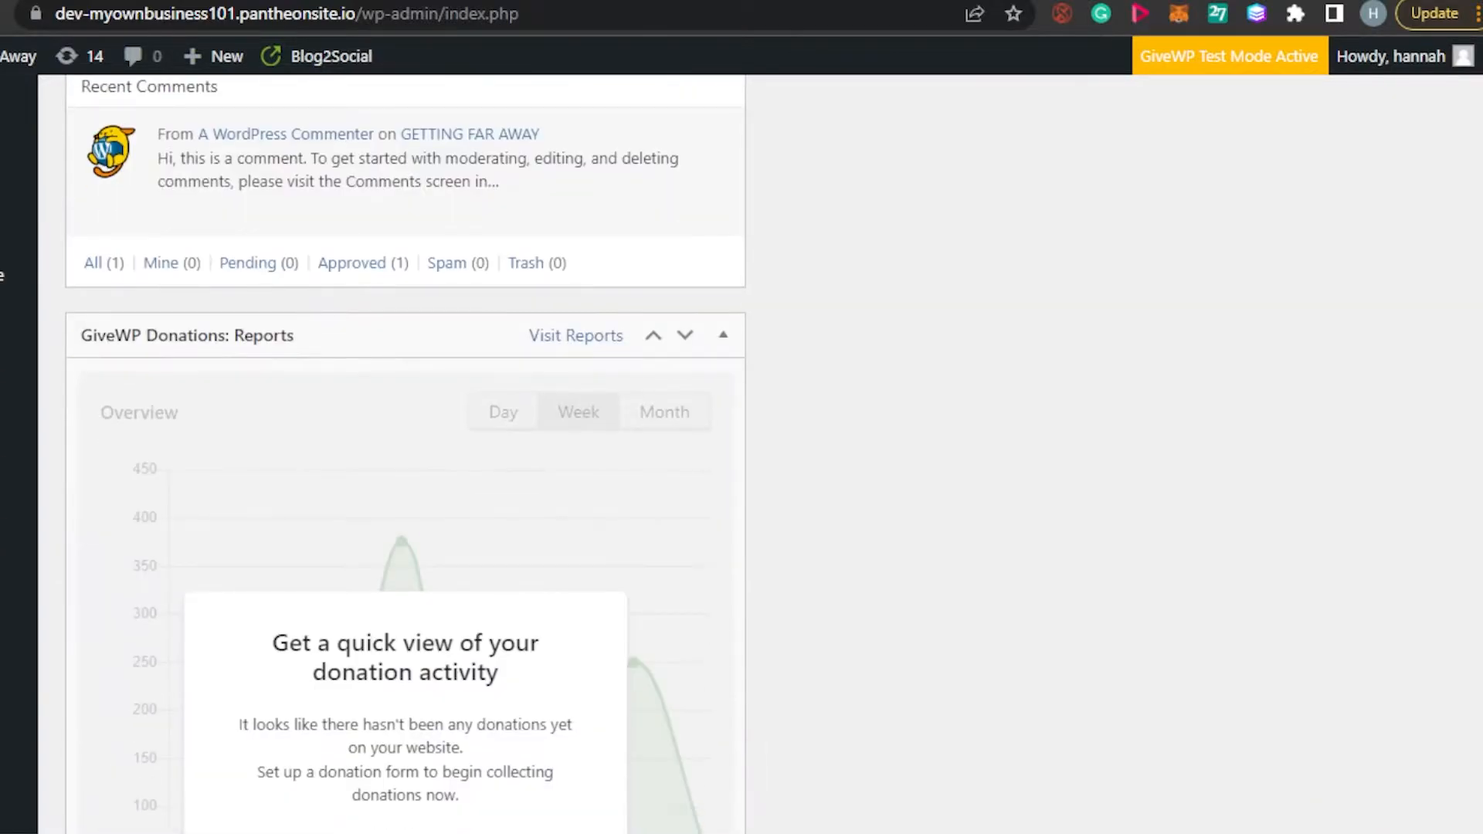
{"action": "scroll", "coordinate": [763, 464], "scroll_direction": "down", "scroll_amount": 3}
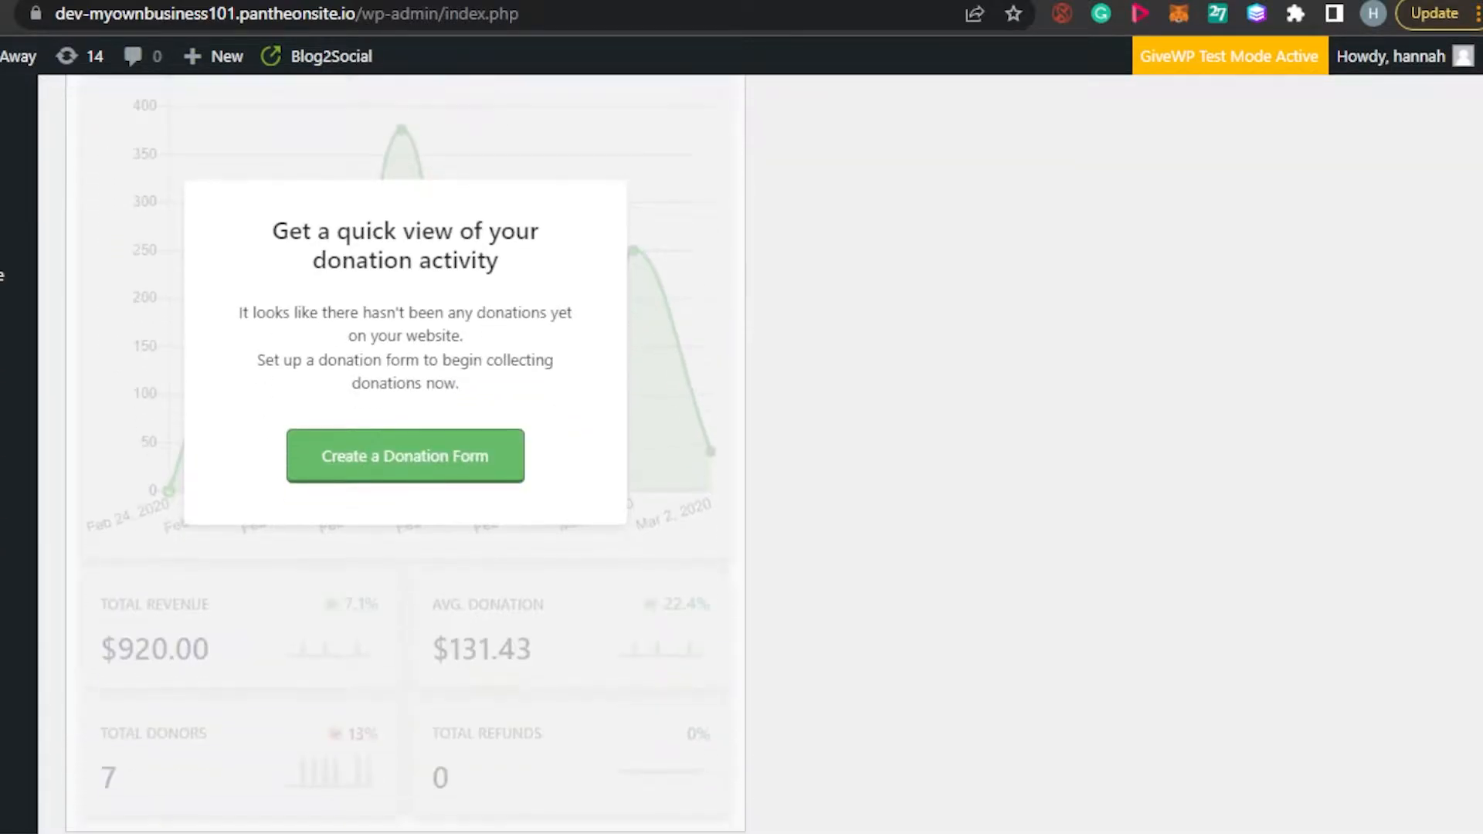
{"action": "scroll", "coordinate": [763, 464], "scroll_direction": "up", "scroll_amount": 15}
Search for new plugins to add with the keyword "appointment hour" and review the results.
{"action": "scroll", "coordinate": [763, 463], "scroll_direction": "down", "scroll_amount": 5}
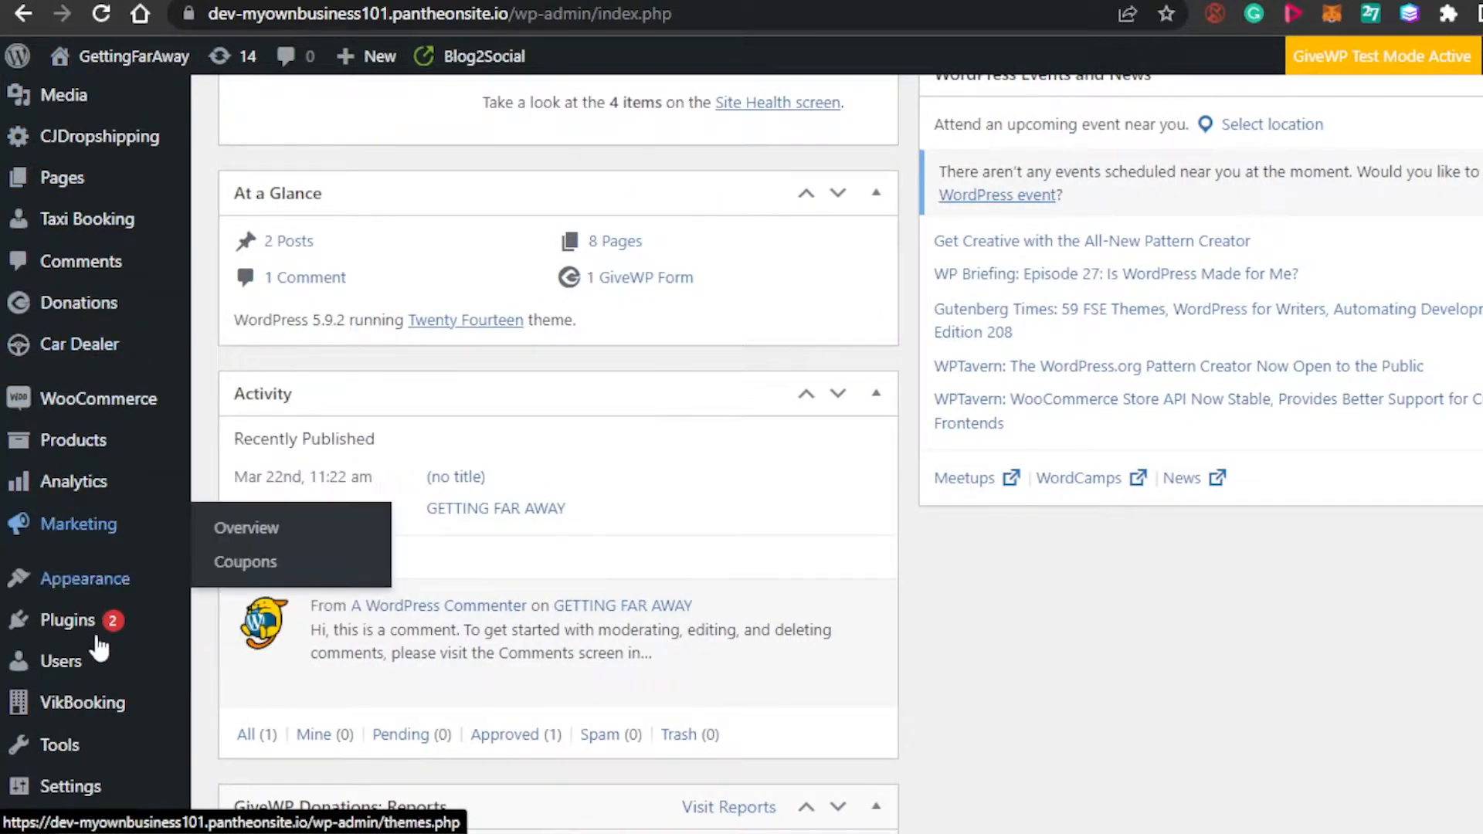
{"action": "mouse_move", "coordinate": [82, 632]}
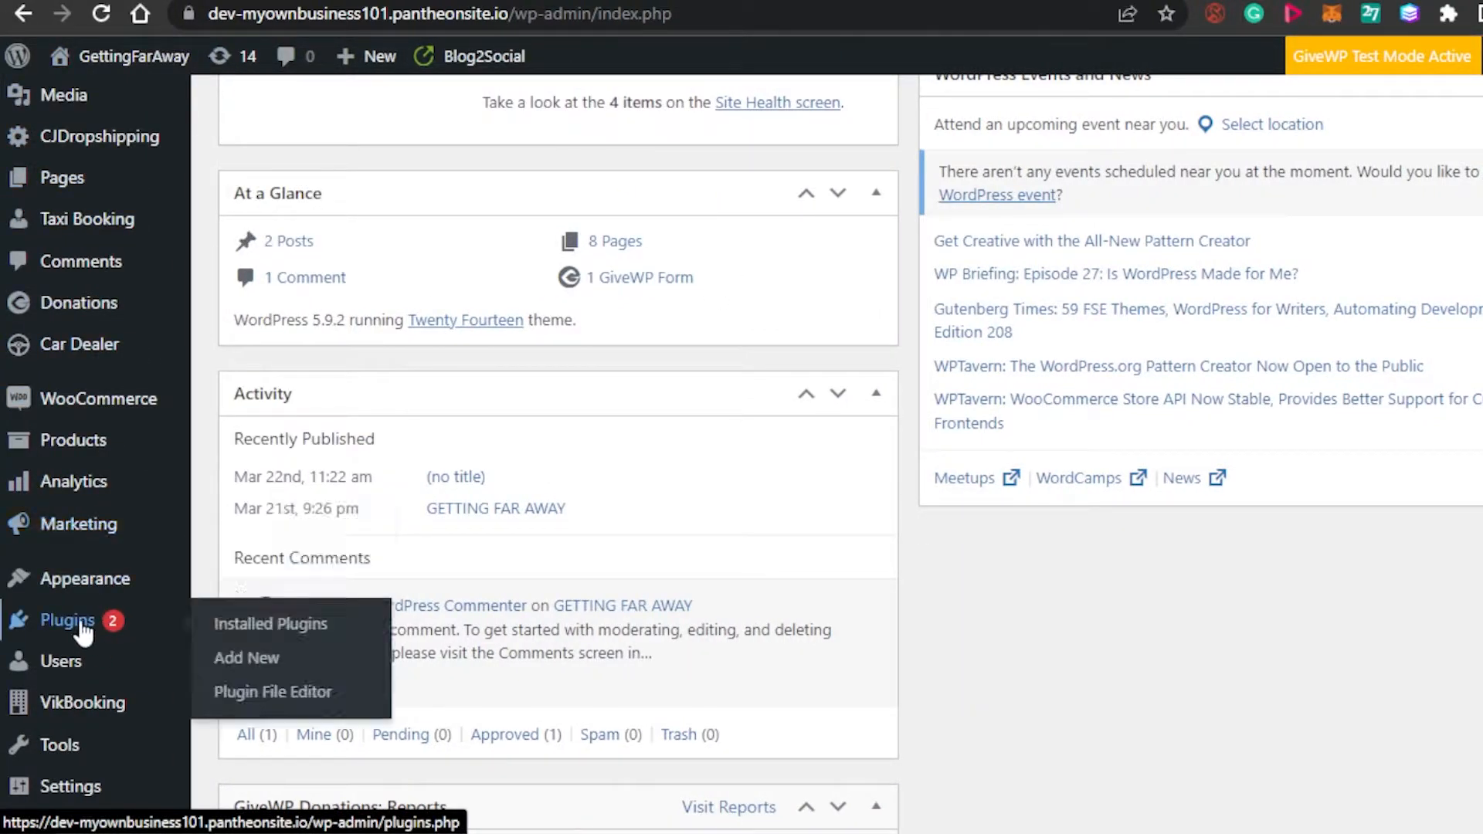
{"action": "left_click", "coordinate": [261, 666]}
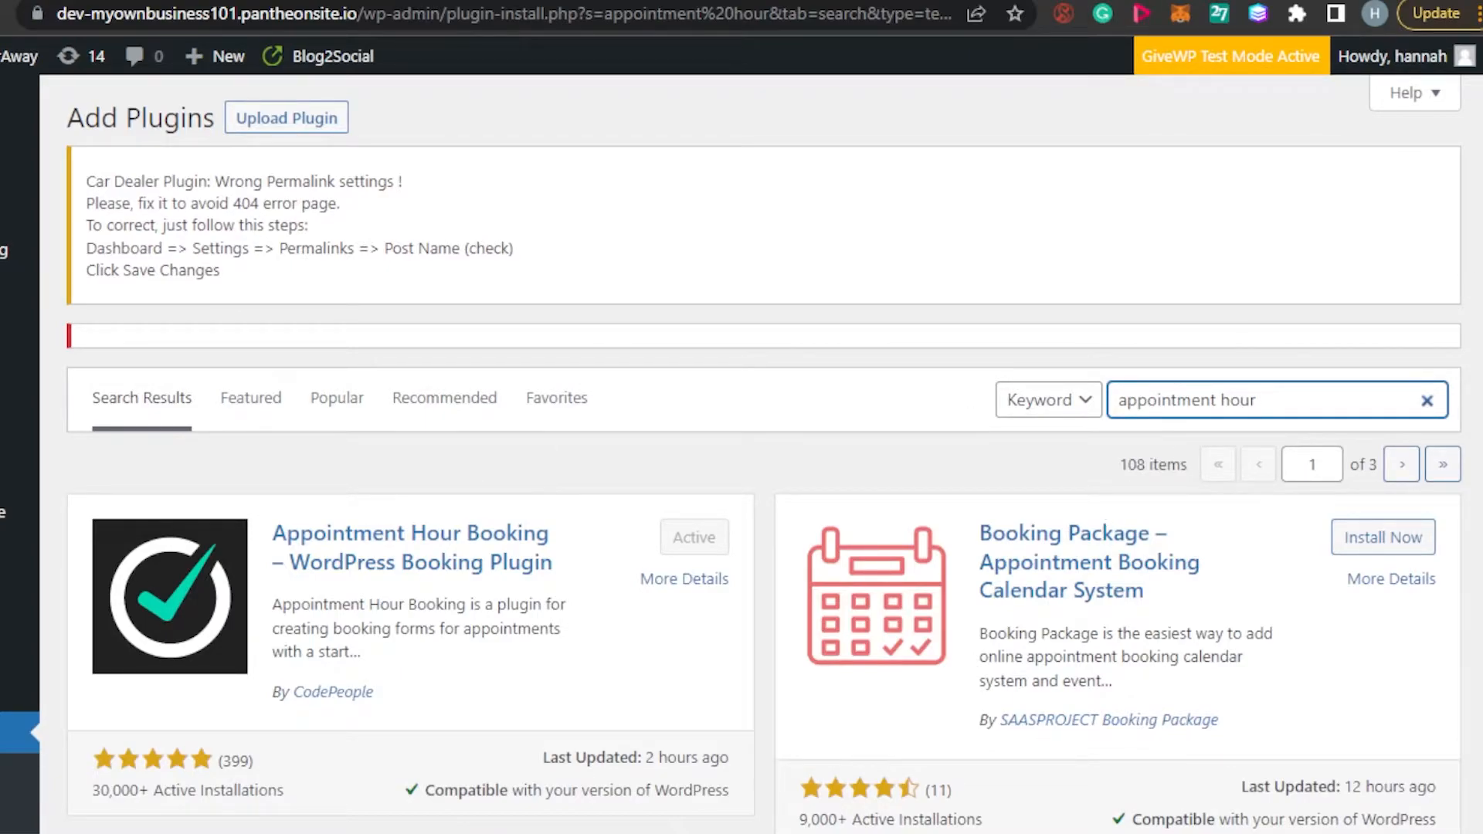
{"action": "scroll", "coordinate": [742, 463], "scroll_direction": "down", "scroll_amount": 7}
{"action": "scroll", "coordinate": [742, 464], "scroll_direction": "up", "scroll_amount": 5}
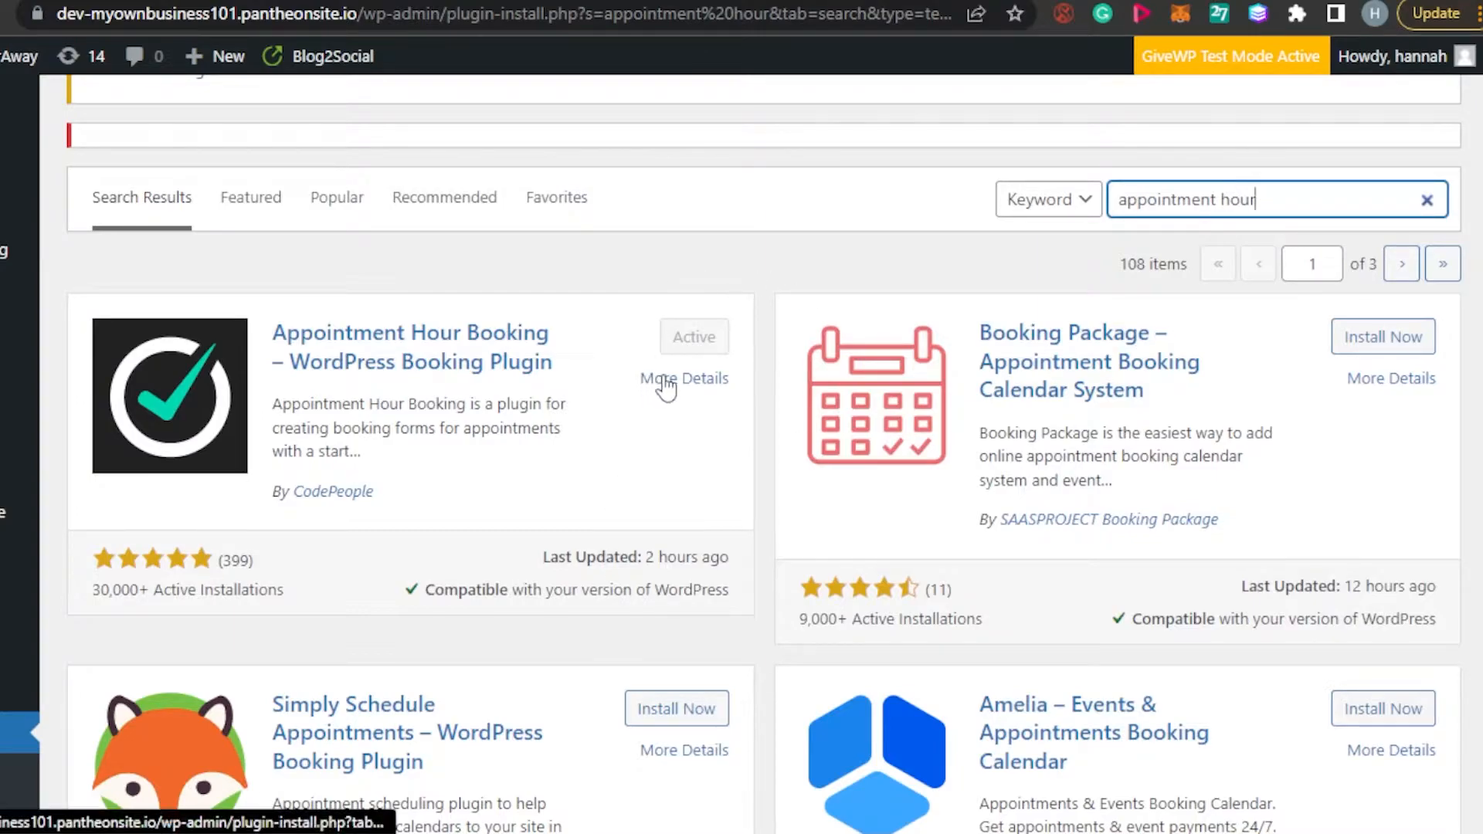
Create a new calendar named "Therapy Bookings" in the Appointment Hour Booking plugin.
{"action": "scroll", "coordinate": [666, 386], "scroll_direction": "down", "scroll_amount": 8}
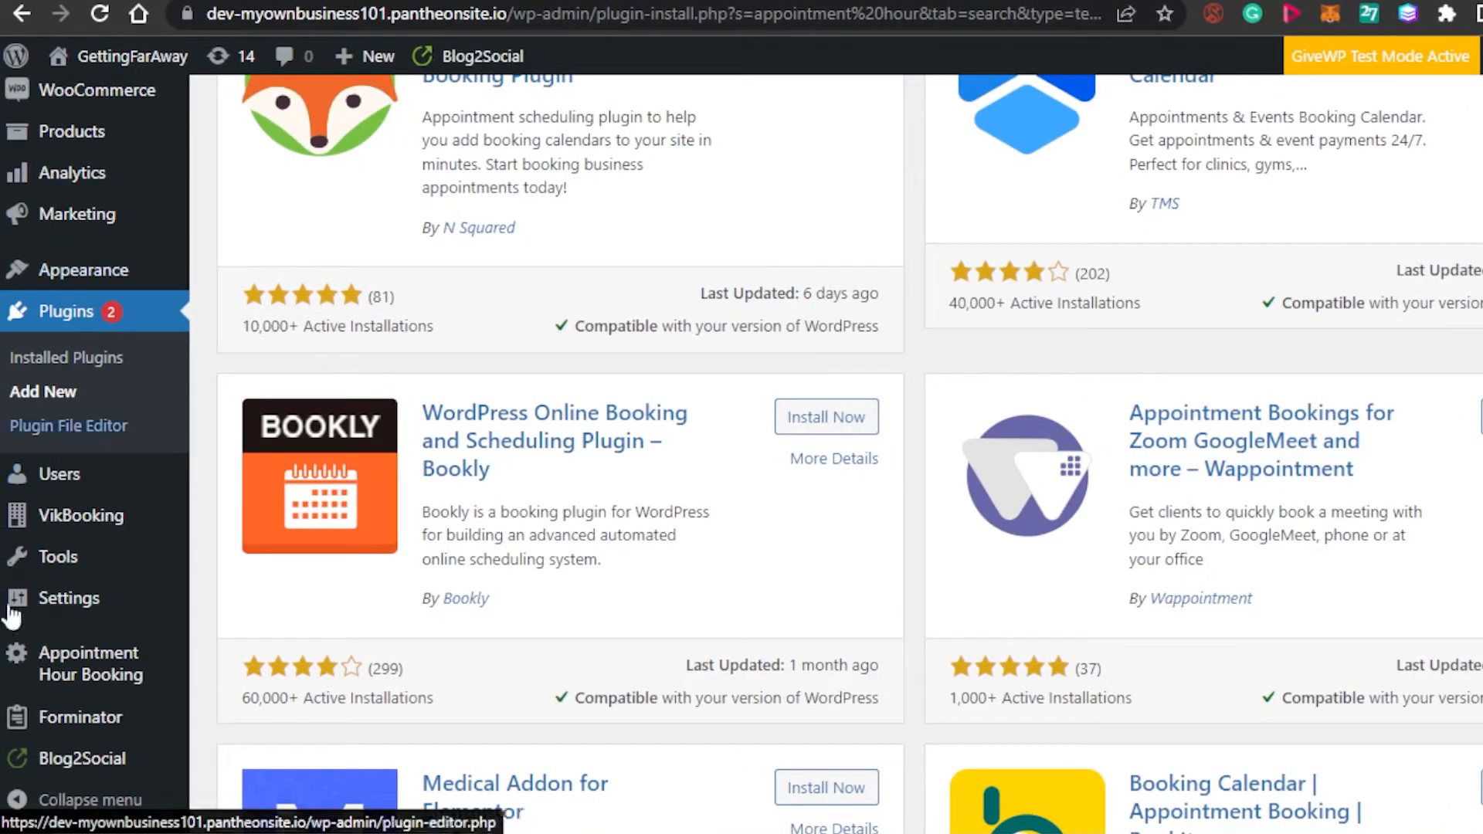
{"action": "mouse_move", "coordinate": [48, 664]}
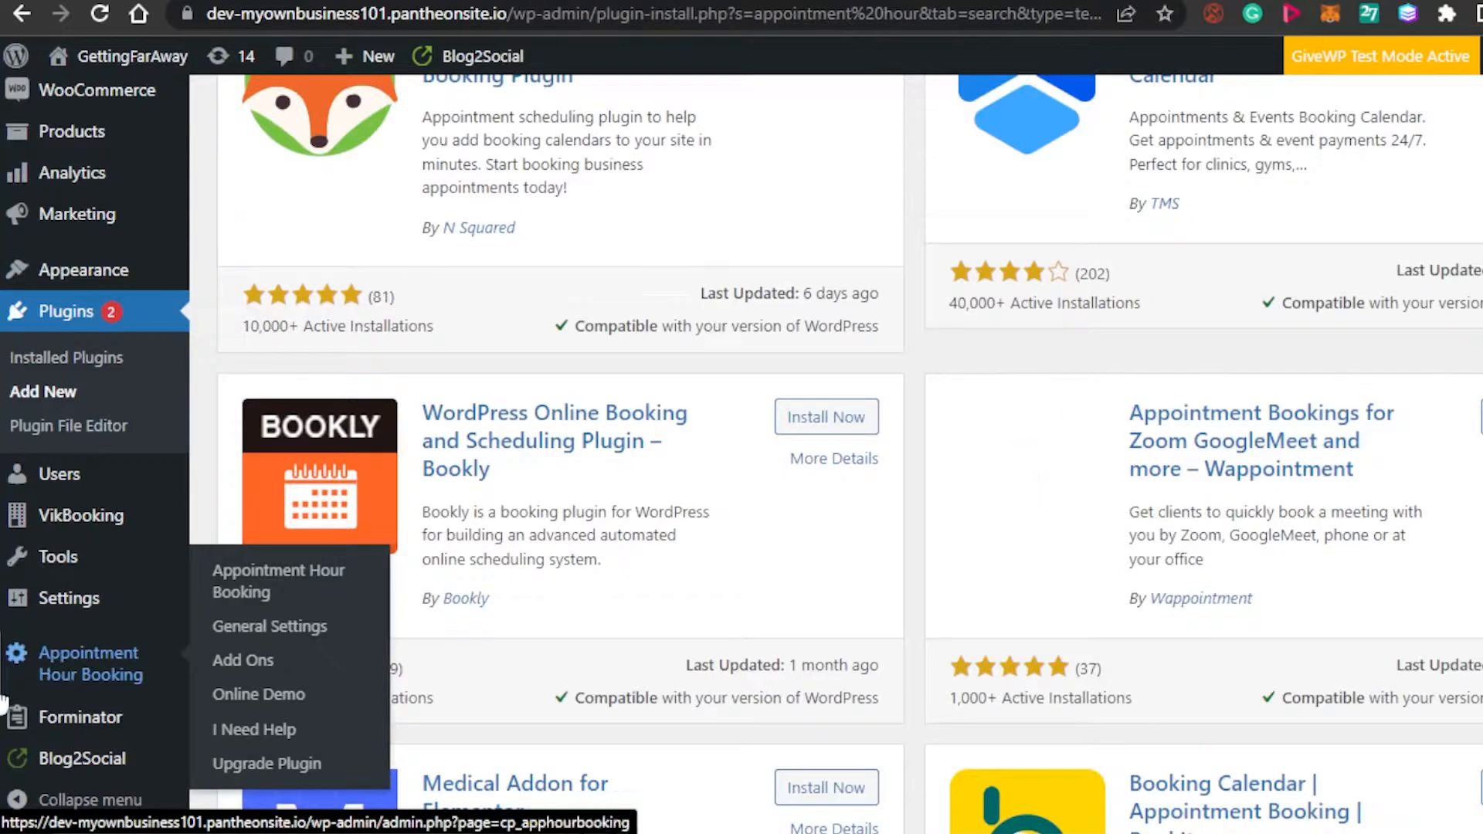
{"action": "left_click", "coordinate": [105, 675]}
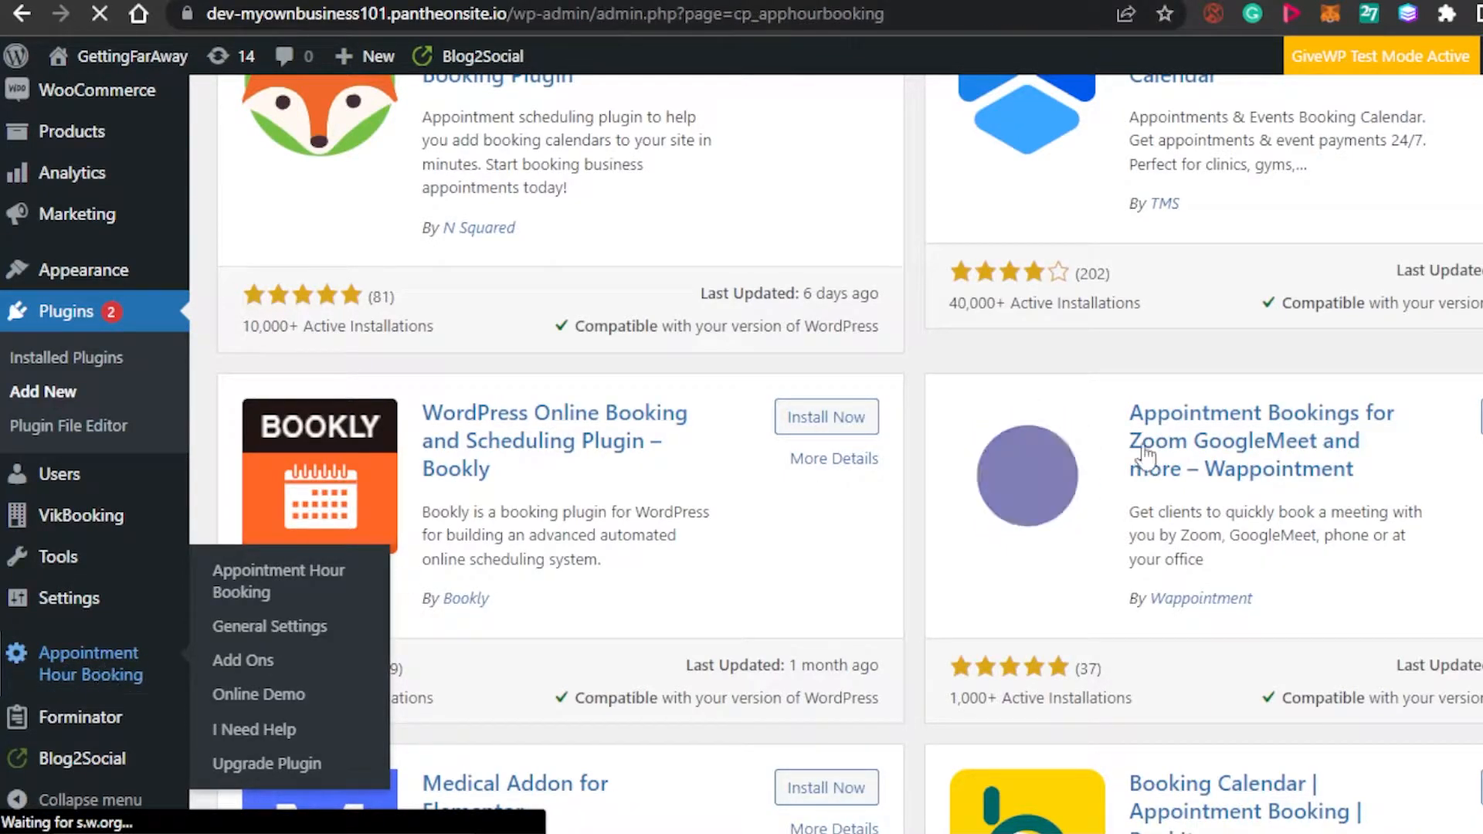
{"action": "scroll", "coordinate": [836, 454], "scroll_direction": "up", "scroll_amount": 2}
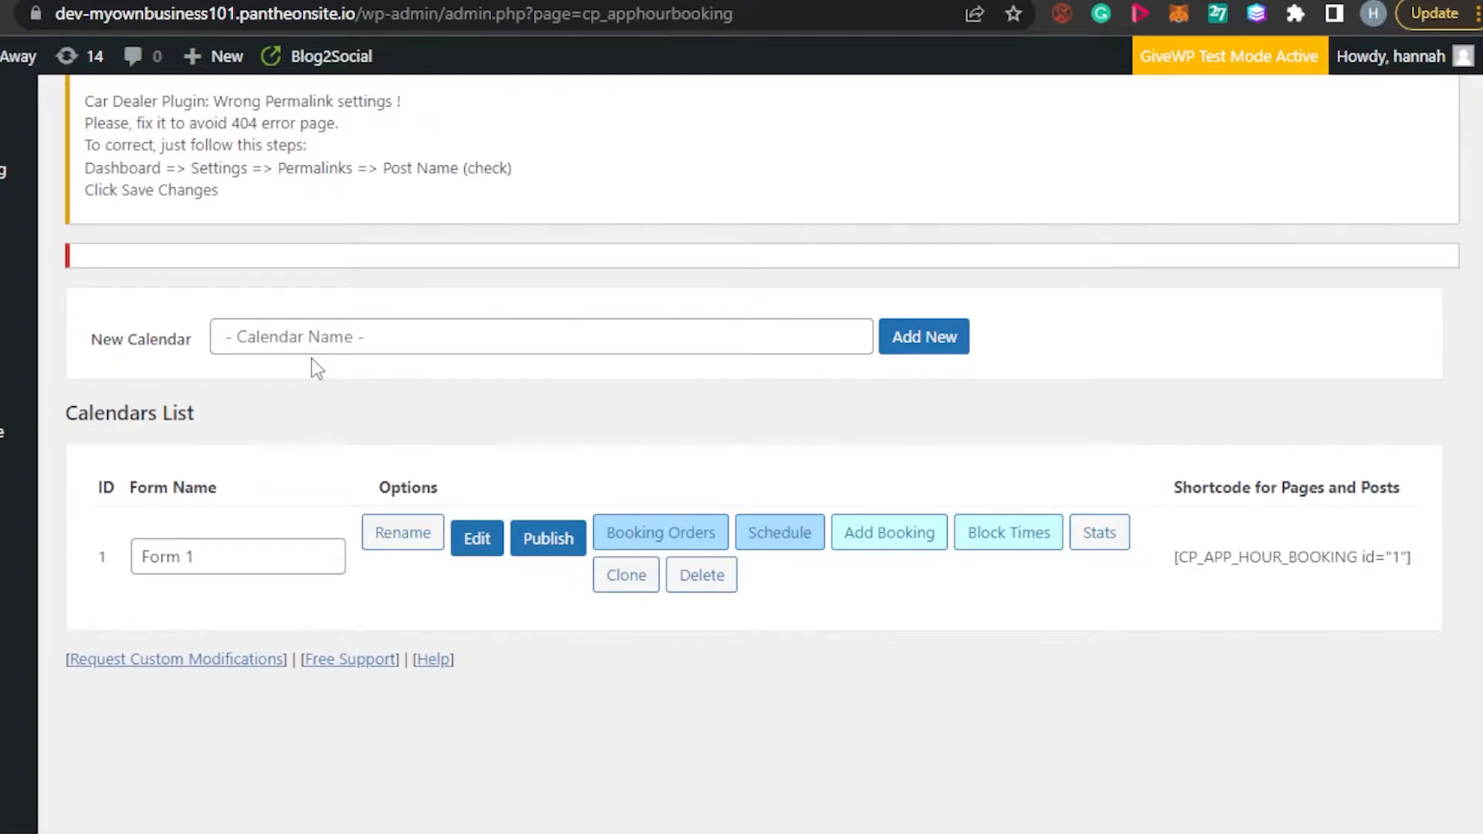
{"action": "left_click", "coordinate": [429, 336]}
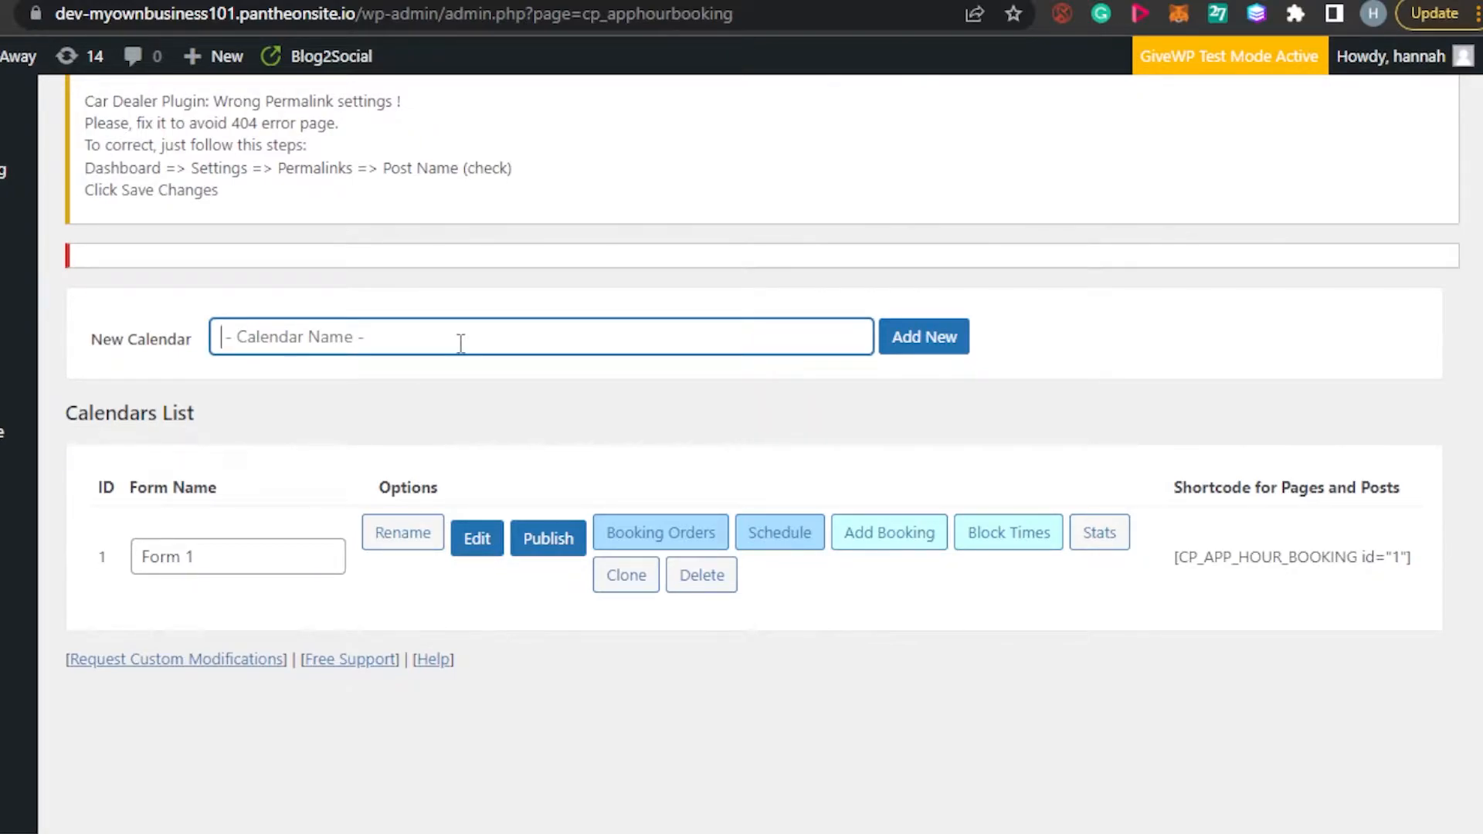
{"action": "type", "text": "Therapy Bookings"}
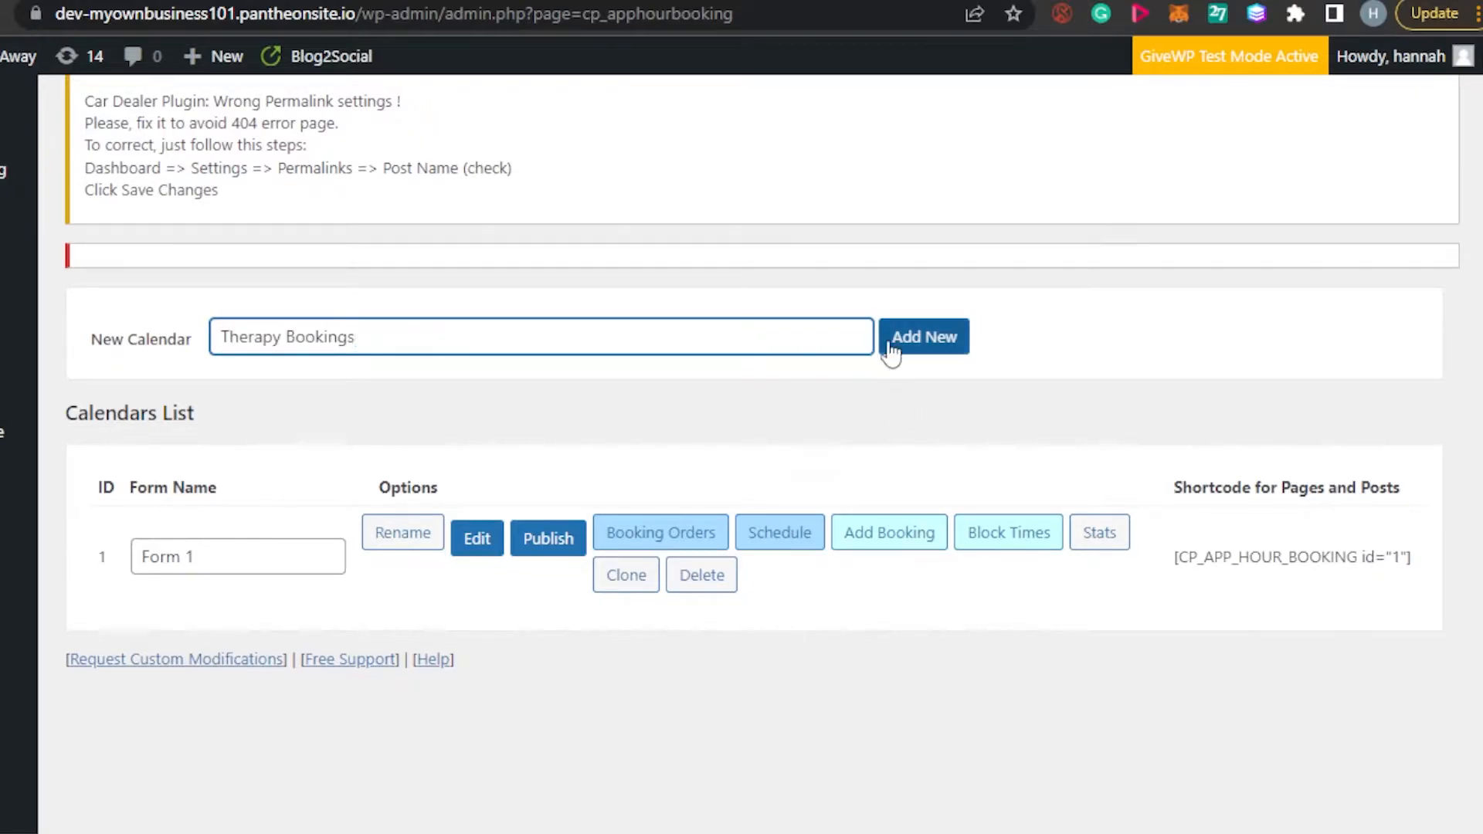
{"action": "left_click", "coordinate": [935, 342]}
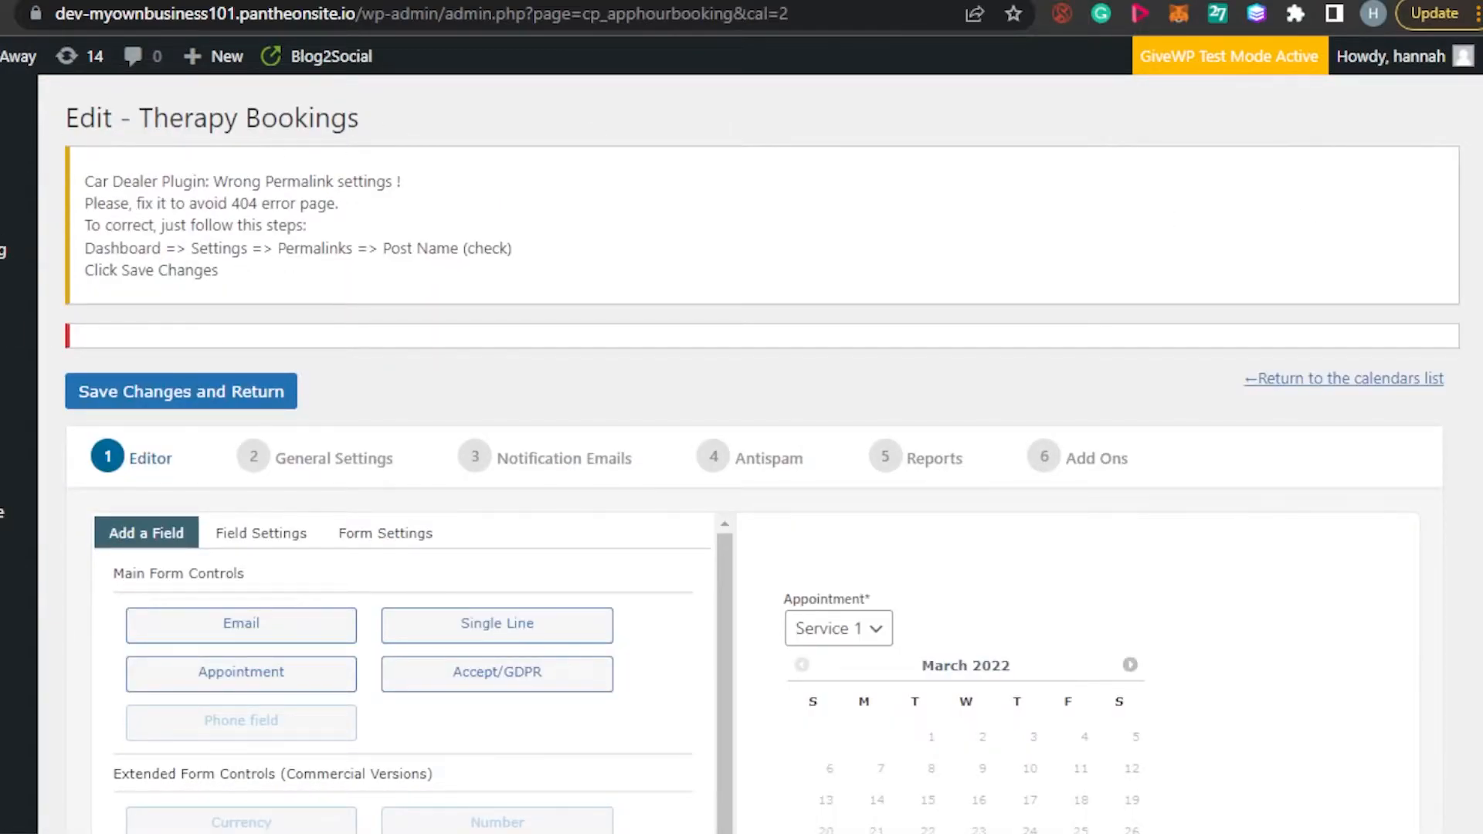
Examine the Therapy Bookings form editor, including its settings sections, field controls and appointment calendar preview.
{"action": "scroll", "coordinate": [741, 456], "scroll_direction": "down", "scroll_amount": 10}
{"action": "scroll", "coordinate": [741, 456], "scroll_direction": "up", "scroll_amount": 9}
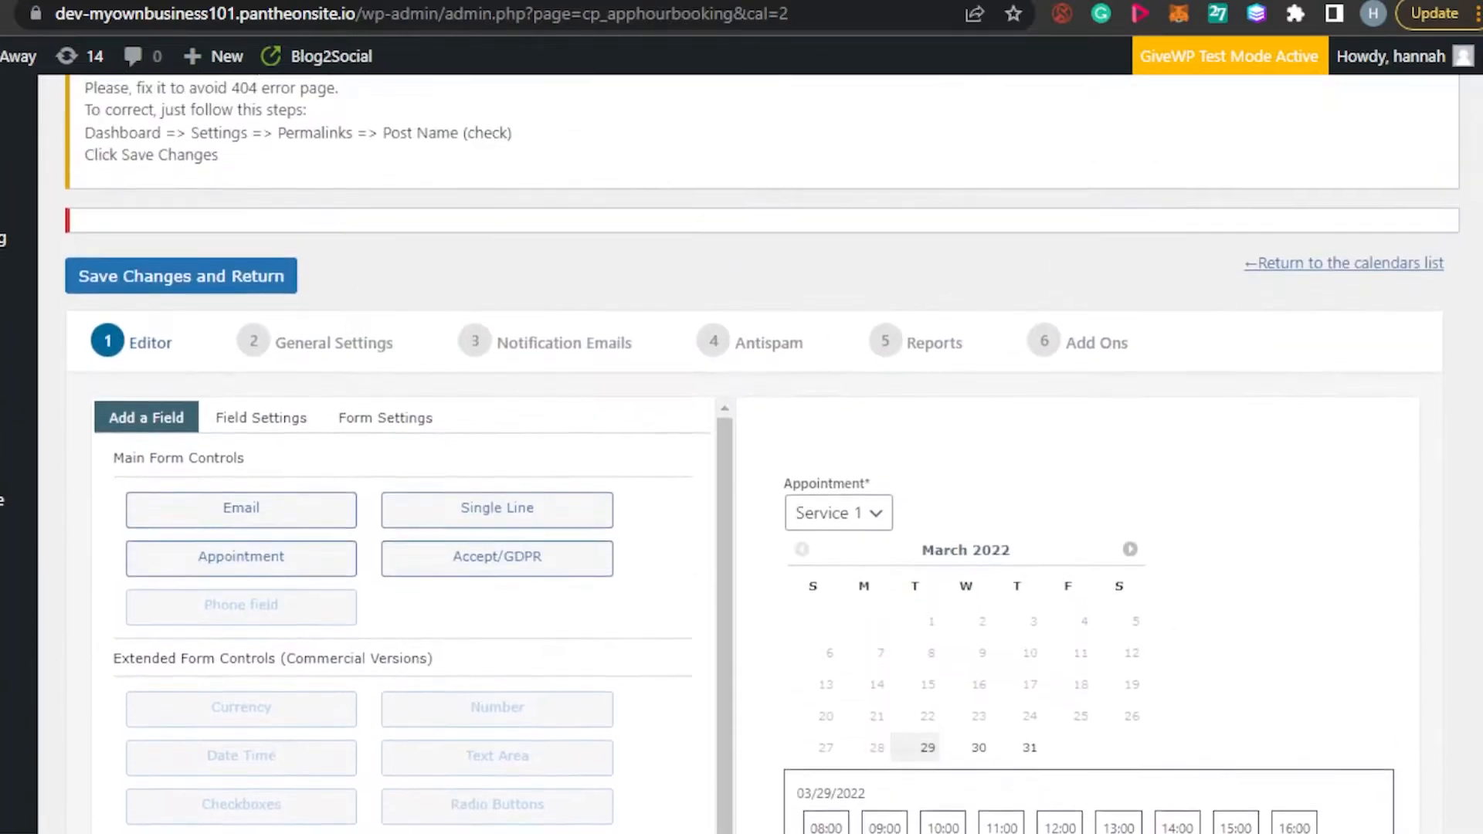
{"action": "scroll", "coordinate": [1275, 294], "scroll_direction": "down", "scroll_amount": 1}
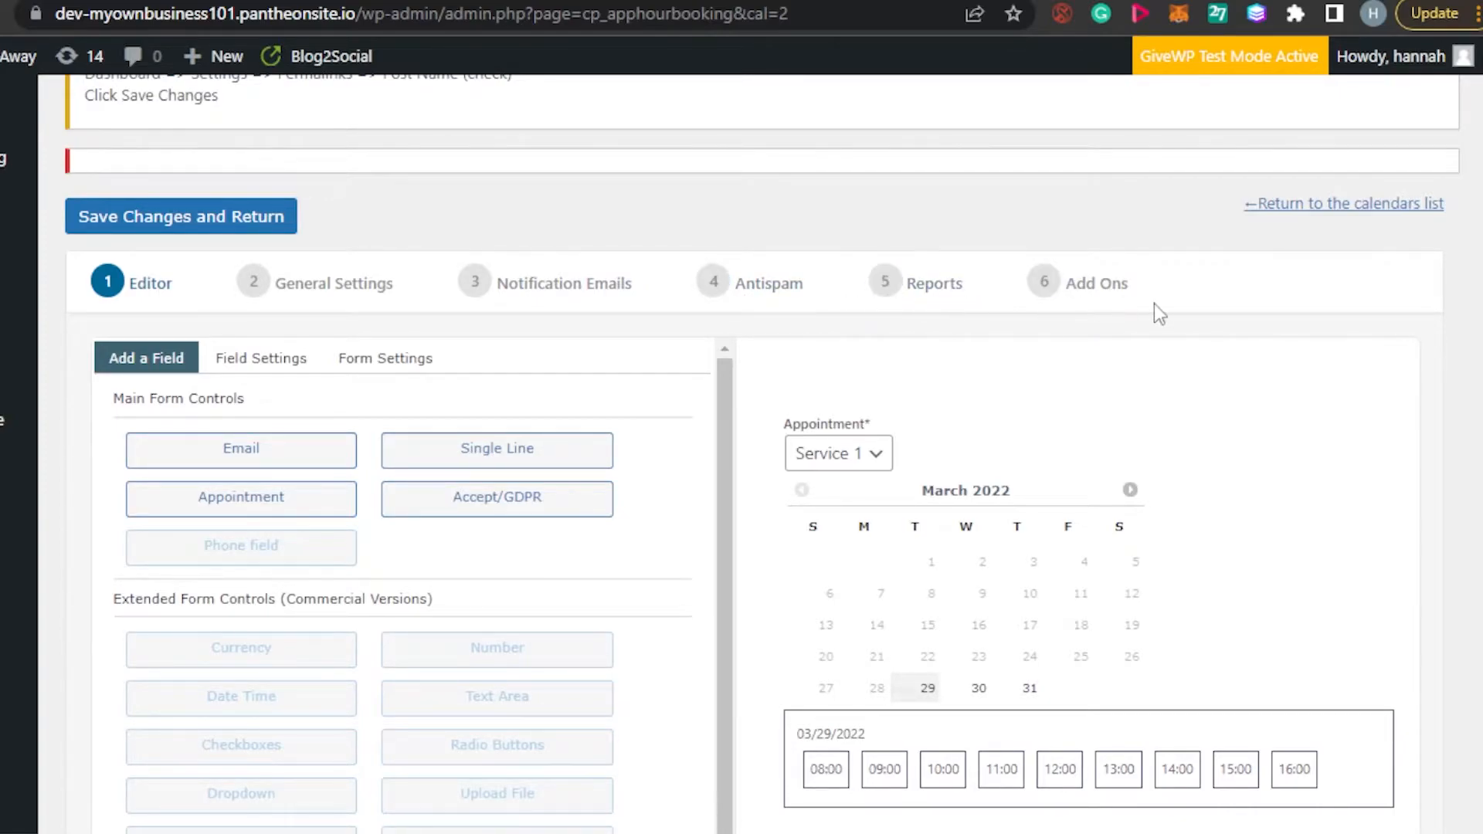
{"action": "scroll", "coordinate": [1221, 301], "scroll_direction": "down", "scroll_amount": 4}
{"action": "scroll", "coordinate": [417, 219], "scroll_direction": "up", "scroll_amount": 3}
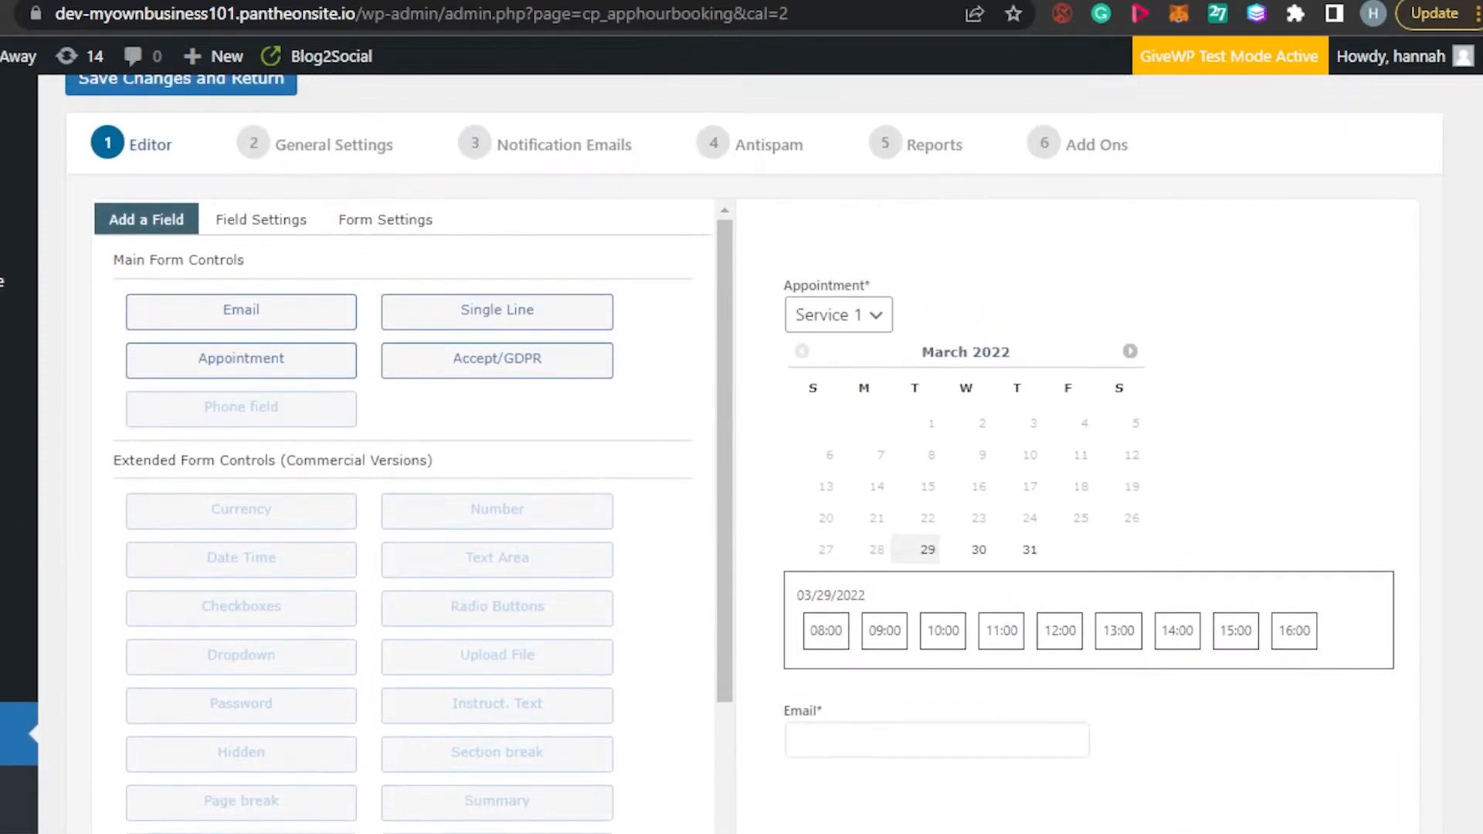
{"action": "scroll", "coordinate": [417, 219], "scroll_direction": "down", "scroll_amount": 2}
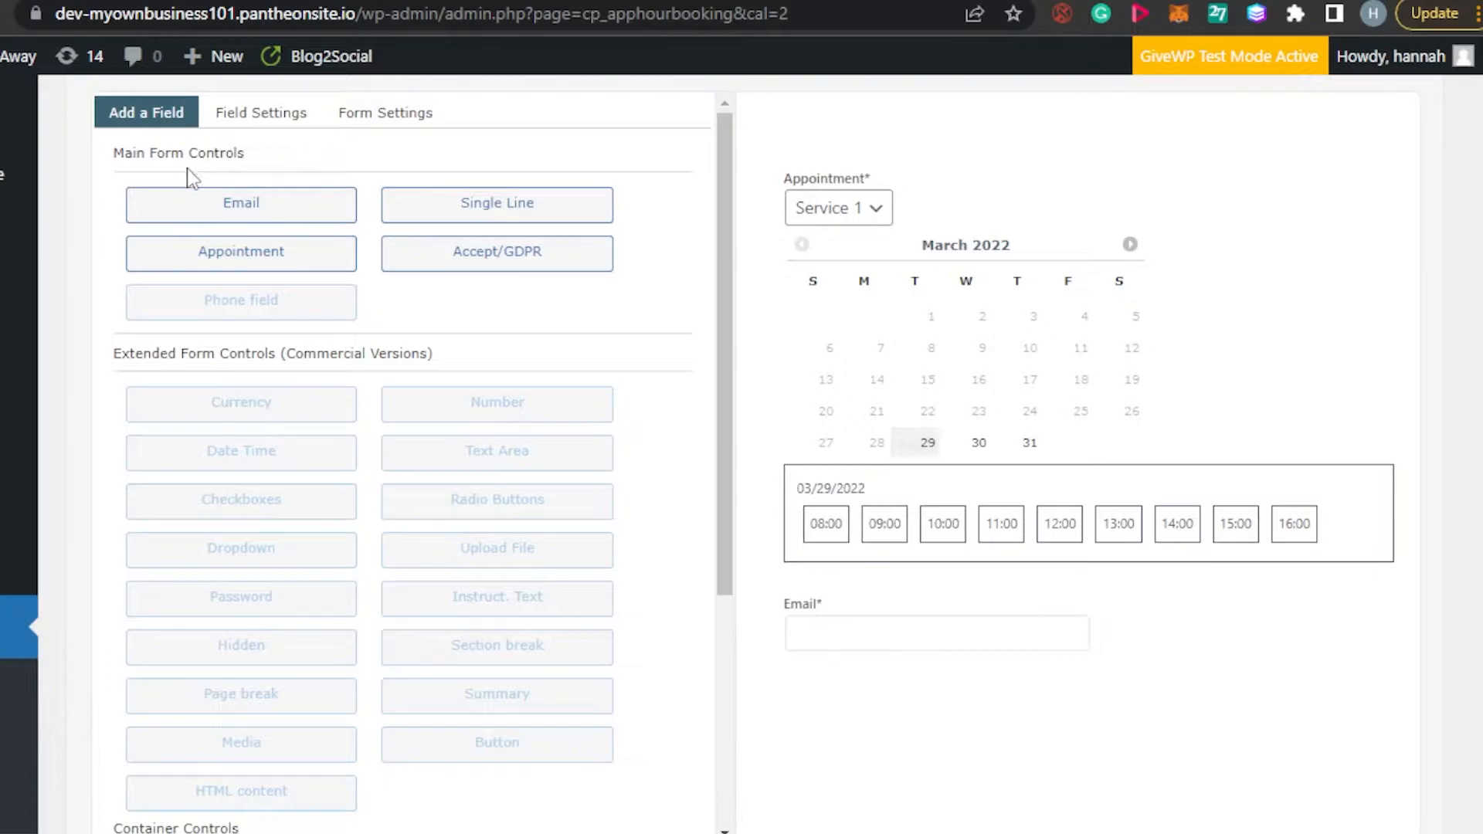
Try adding an extra Email field and a second Appointment field to the booking form, removing each one again.
{"action": "left_click", "coordinate": [237, 213]}
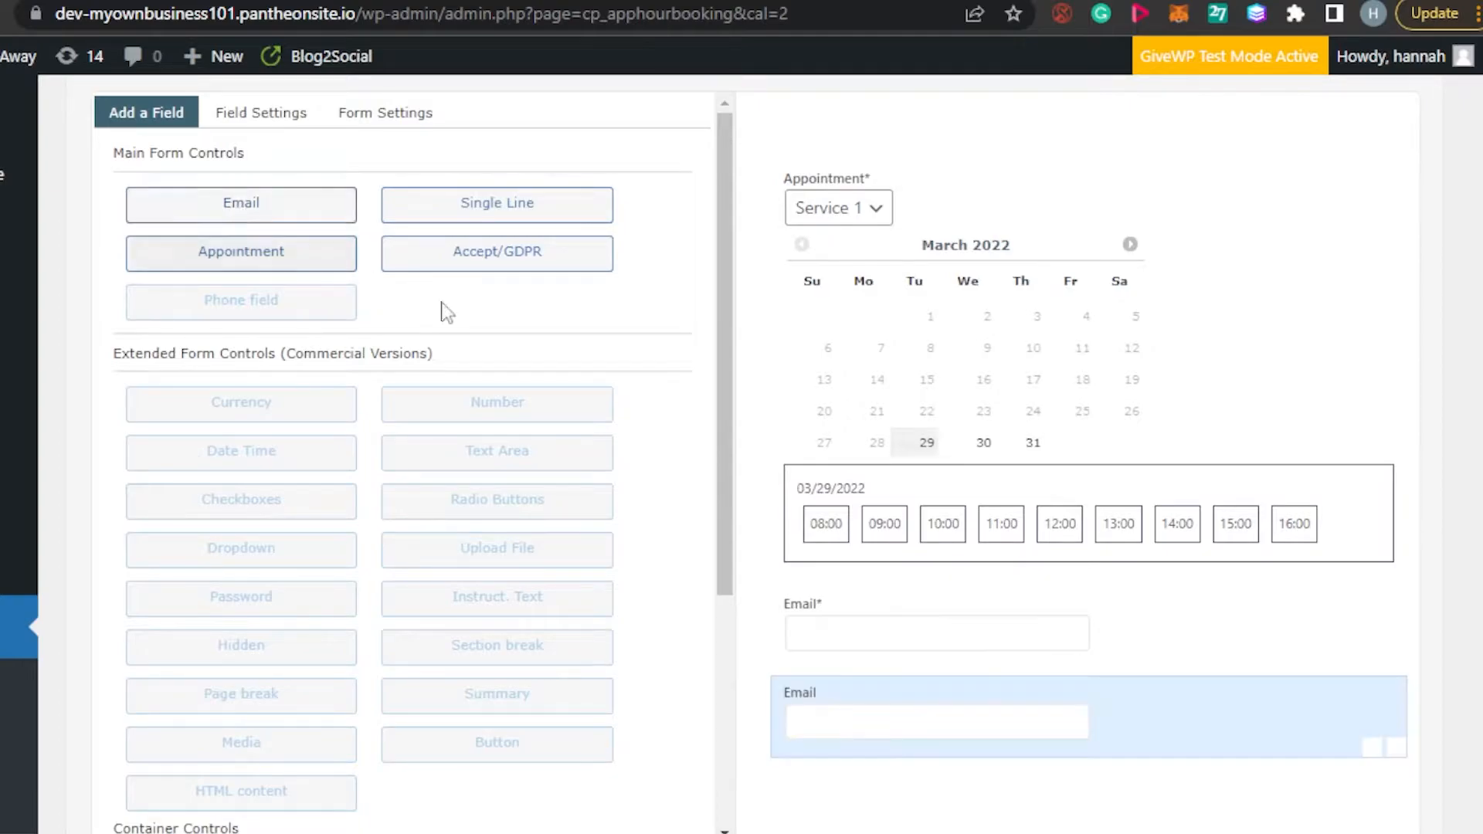
{"action": "scroll", "coordinate": [1142, 387], "scroll_direction": "down", "scroll_amount": 4}
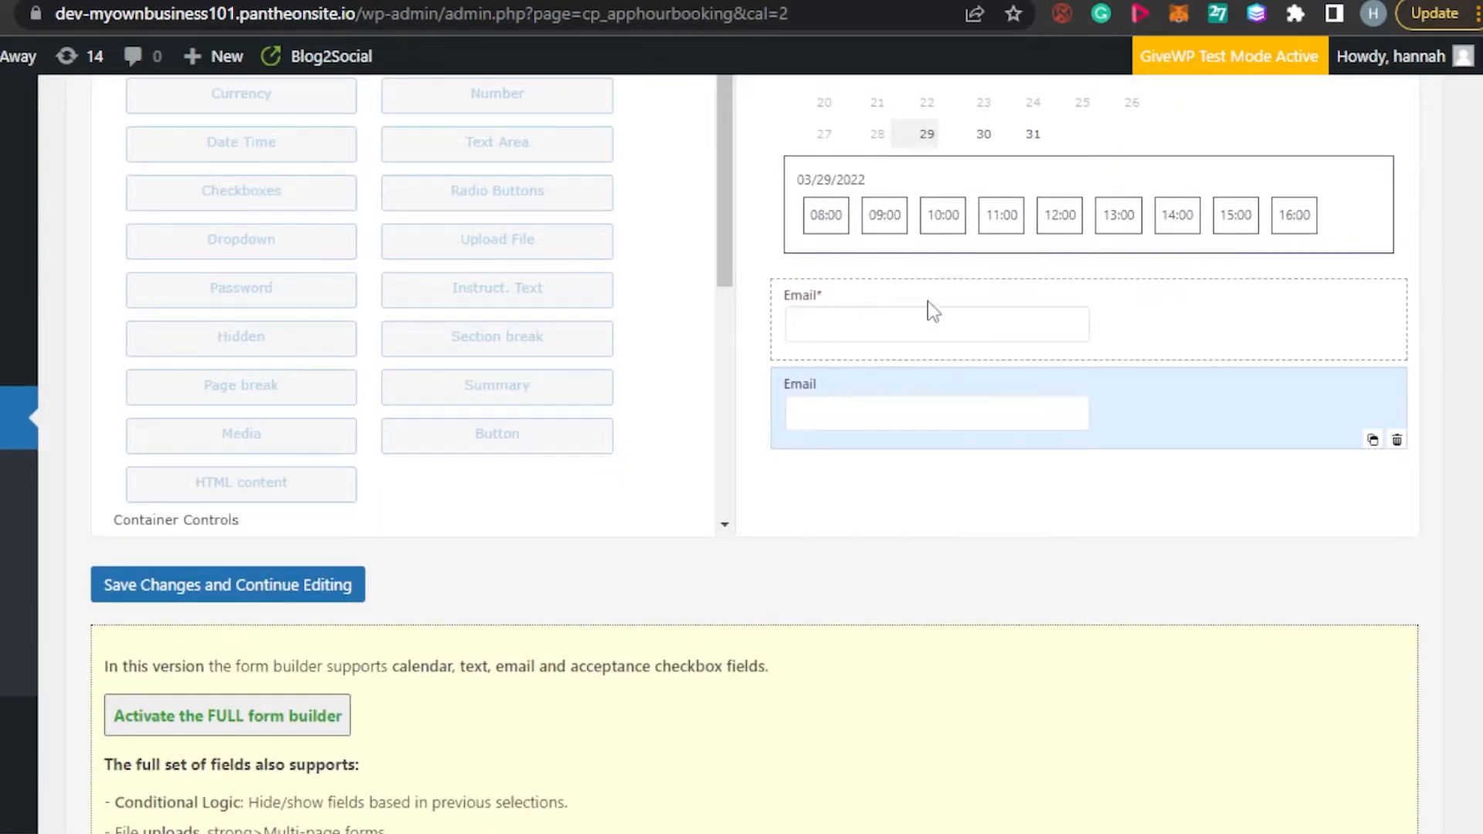
{"action": "scroll", "coordinate": [1241, 429], "scroll_direction": "up", "scroll_amount": 1}
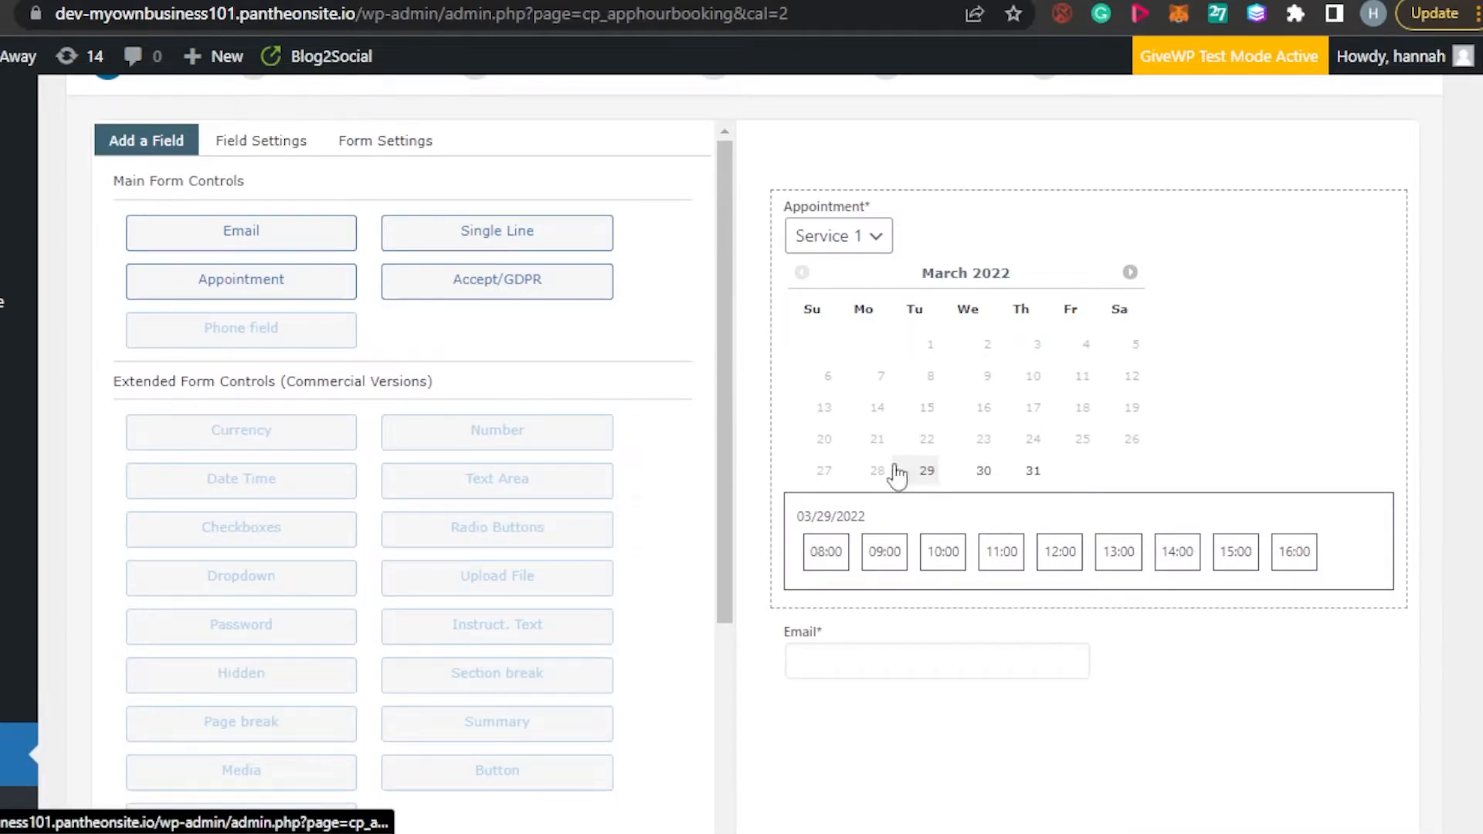
{"action": "left_click", "coordinate": [260, 292]}
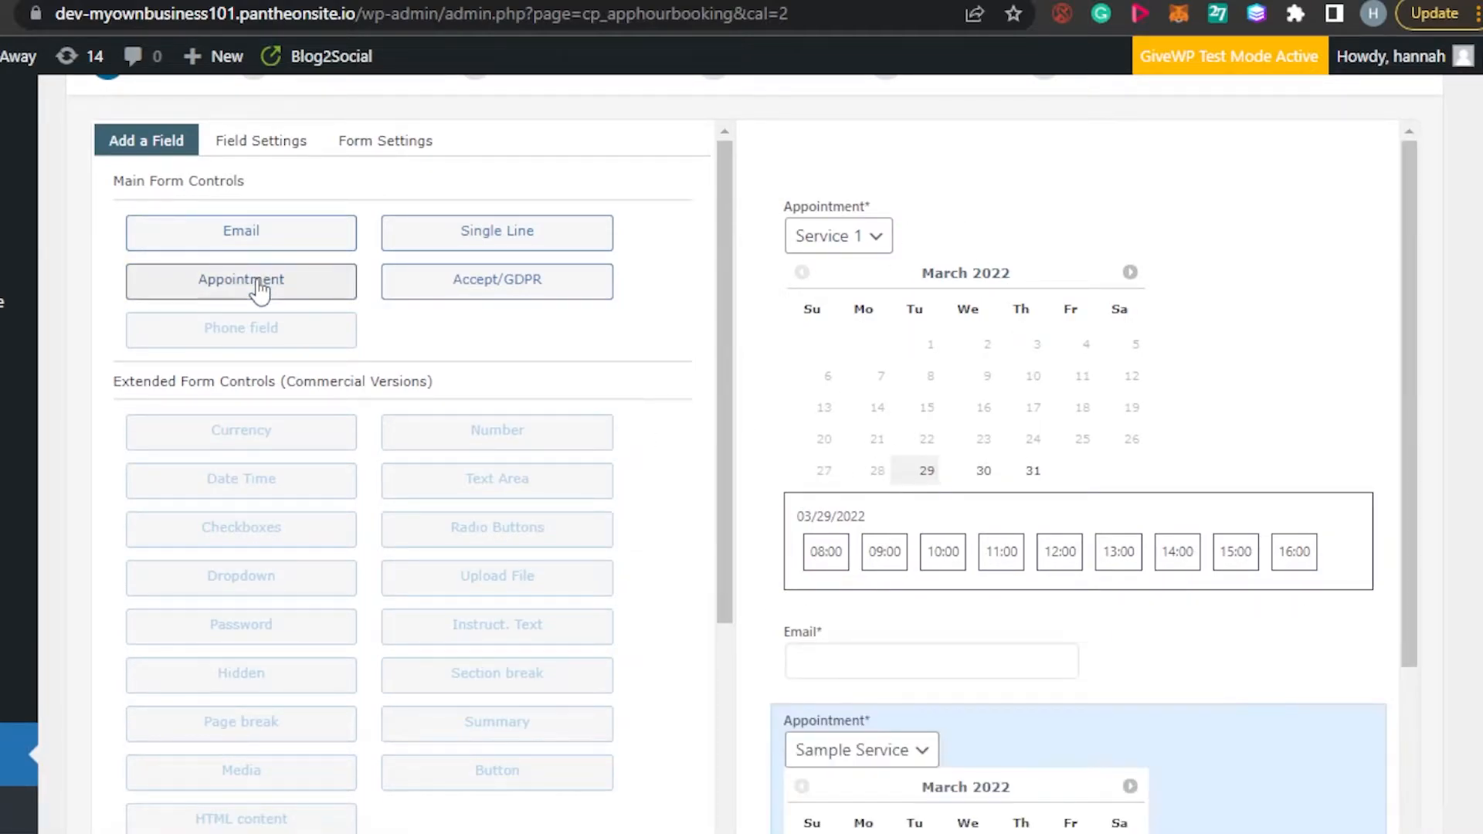
{"action": "scroll", "coordinate": [878, 315], "scroll_direction": "up", "scroll_amount": 1}
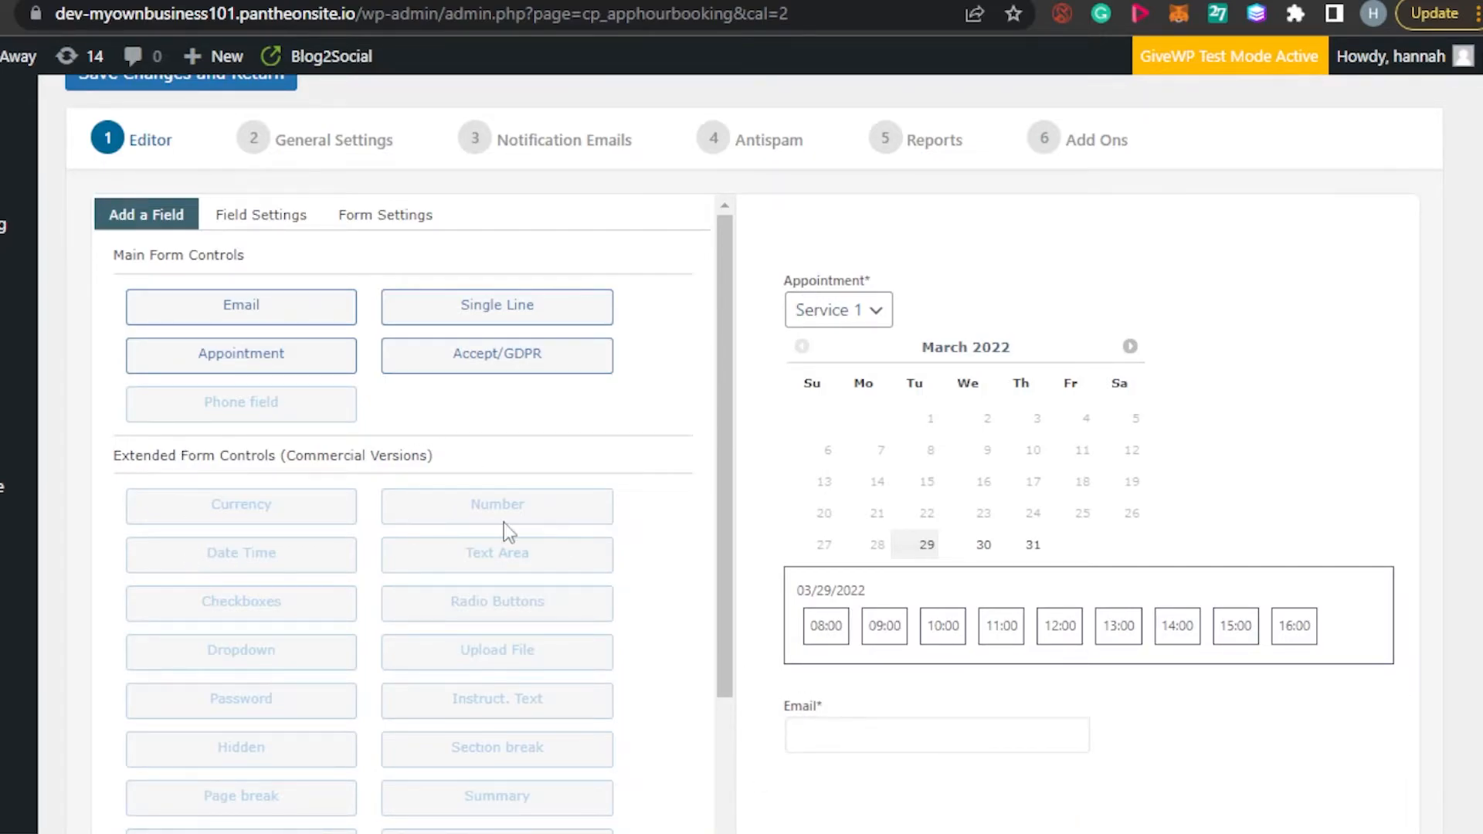
Add an Accept/GDPR terms checkbox and a Single Line text field below the booking form's Email field.
{"action": "scroll", "coordinate": [745, 230], "scroll_direction": "down", "scroll_amount": 1}
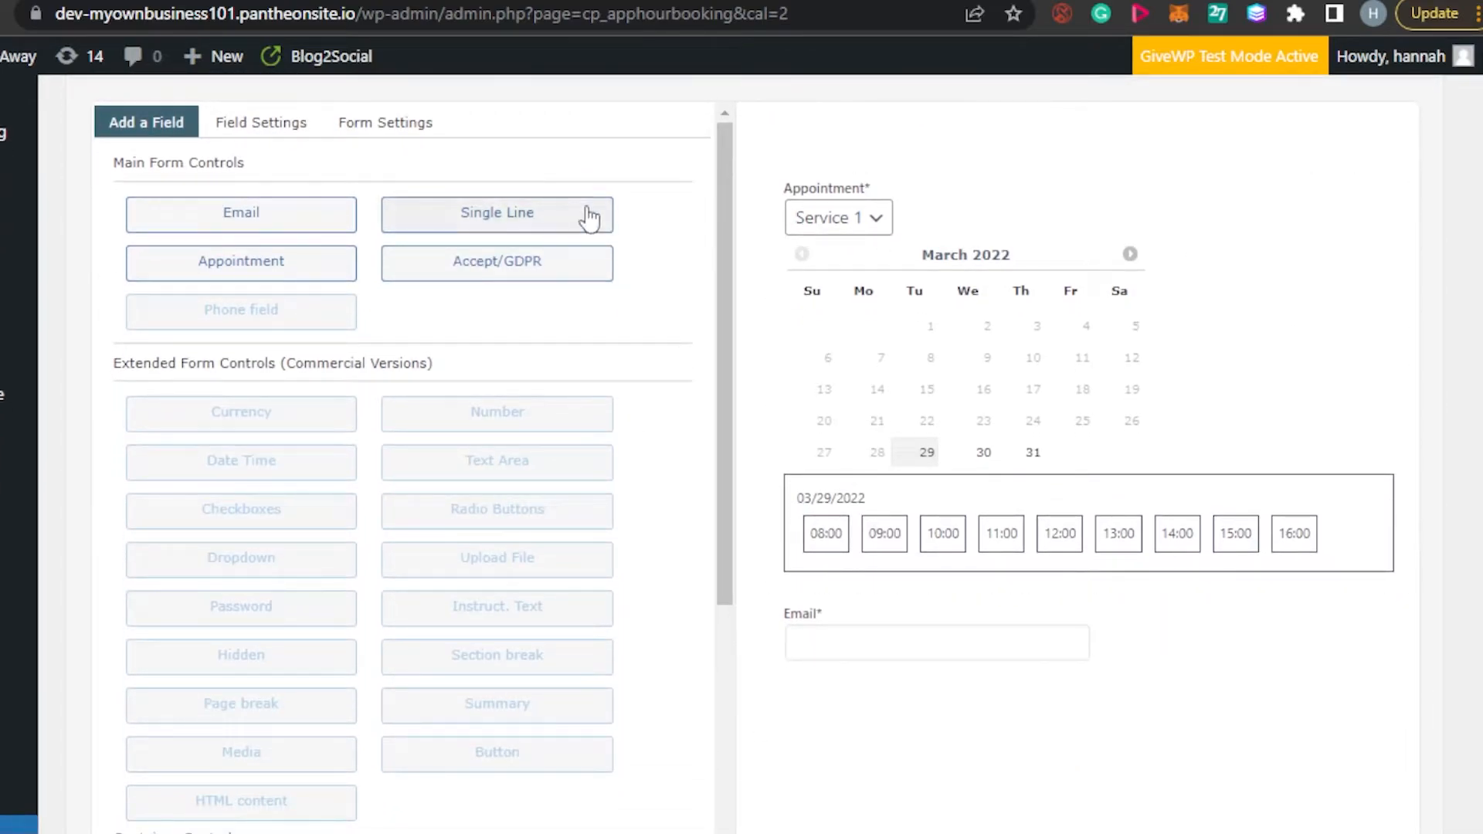
{"action": "left_click", "coordinate": [523, 269]}
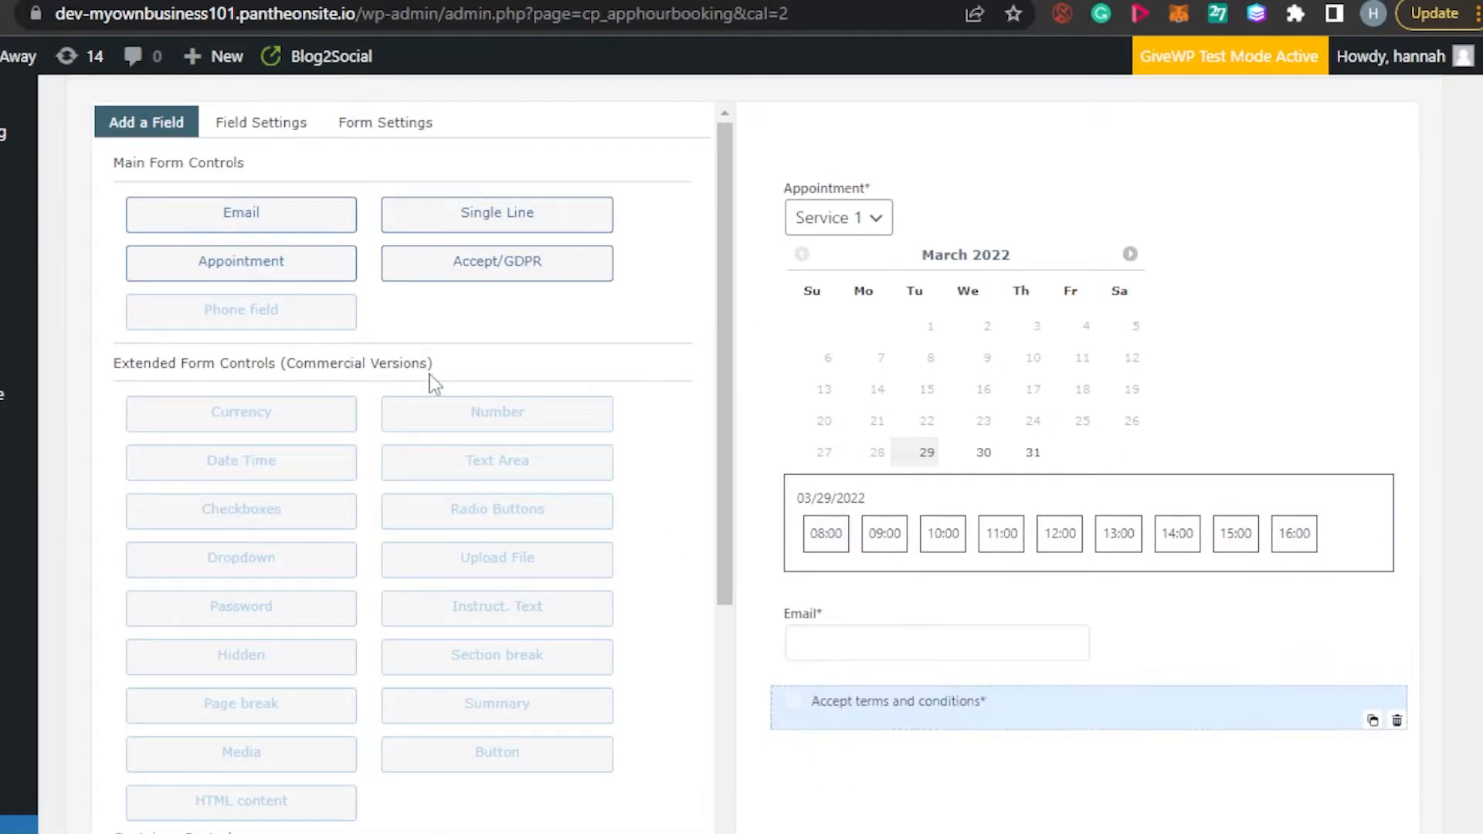
{"action": "left_click", "coordinate": [502, 215]}
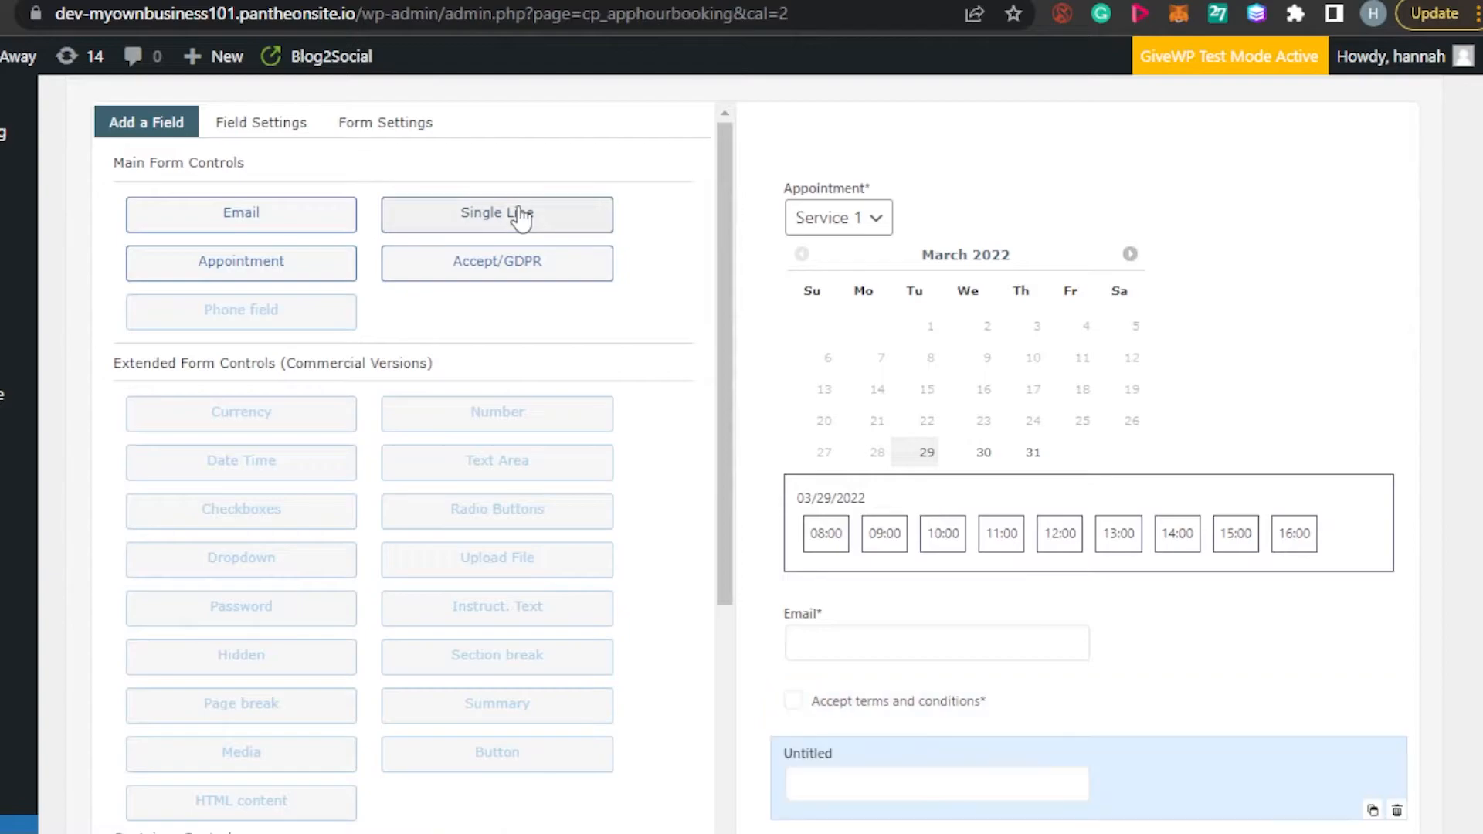
{"action": "scroll", "coordinate": [1081, 463], "scroll_direction": "down", "scroll_amount": 3}
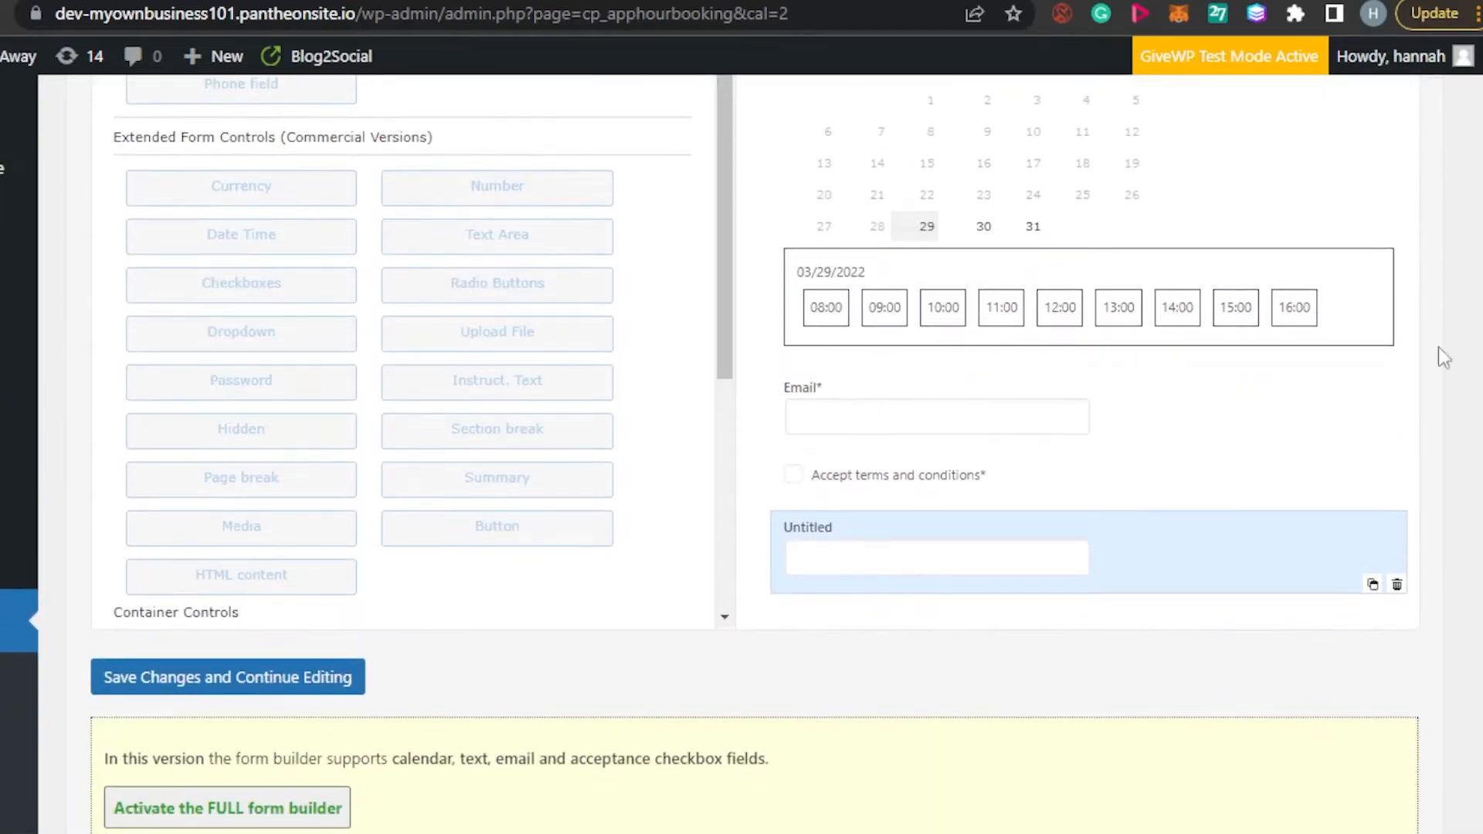
Remove the untitled Single Line text field from the booking form.
{"action": "left_click", "coordinate": [846, 526]}
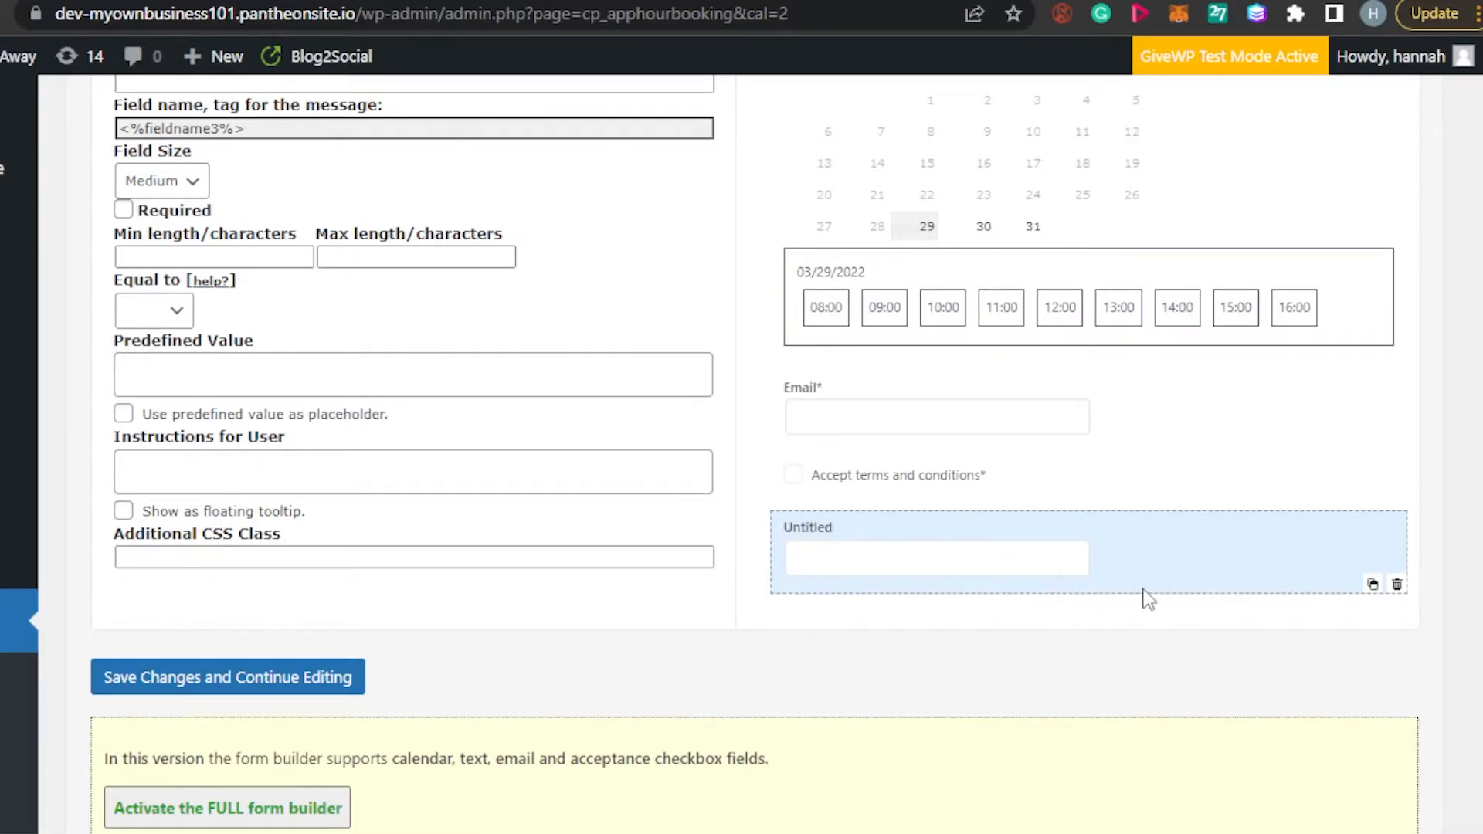
{"action": "left_click", "coordinate": [1398, 587]}
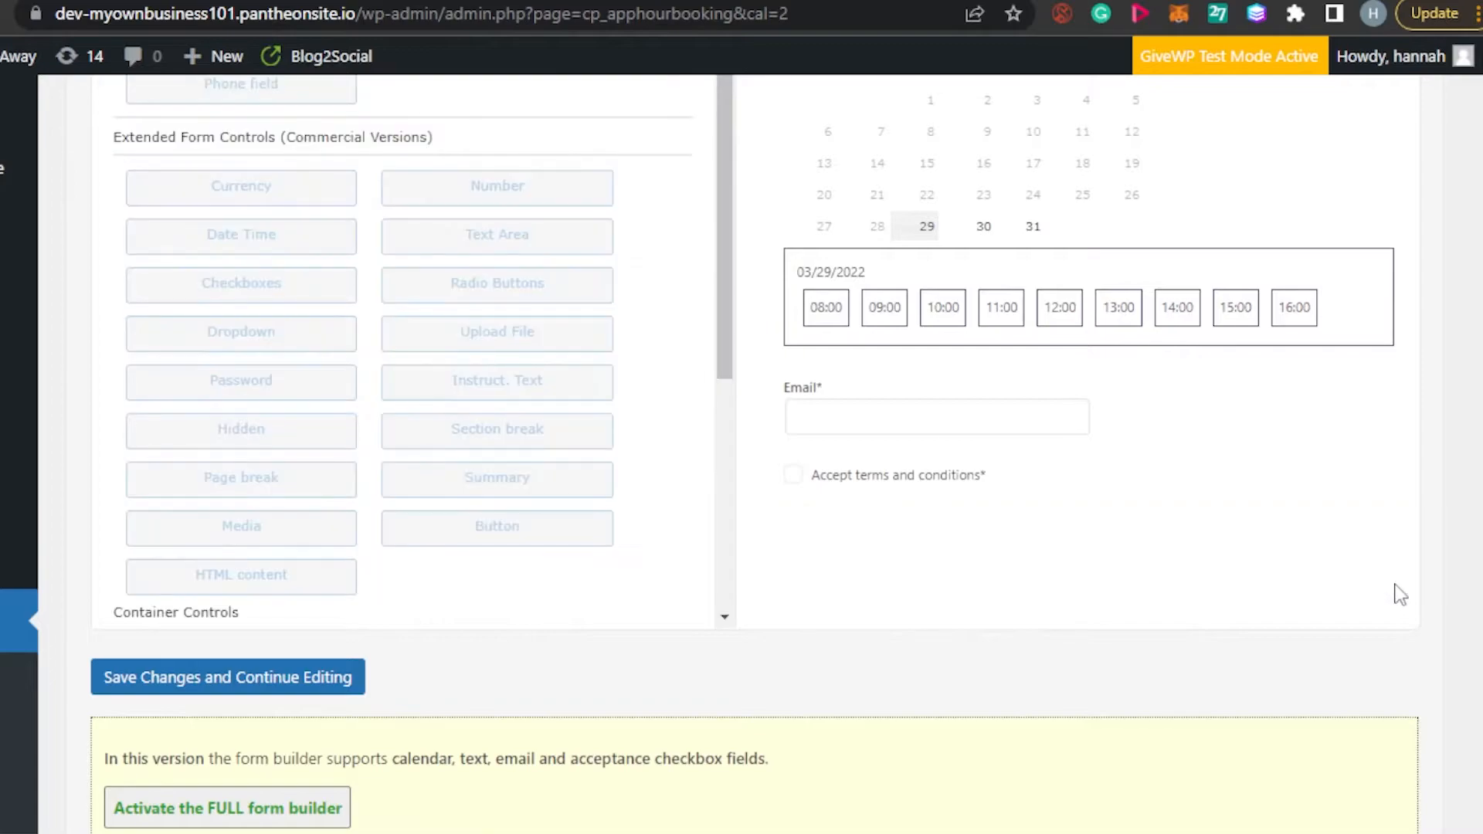
{"action": "scroll", "coordinate": [1106, 468], "scroll_direction": "up", "scroll_amount": 2}
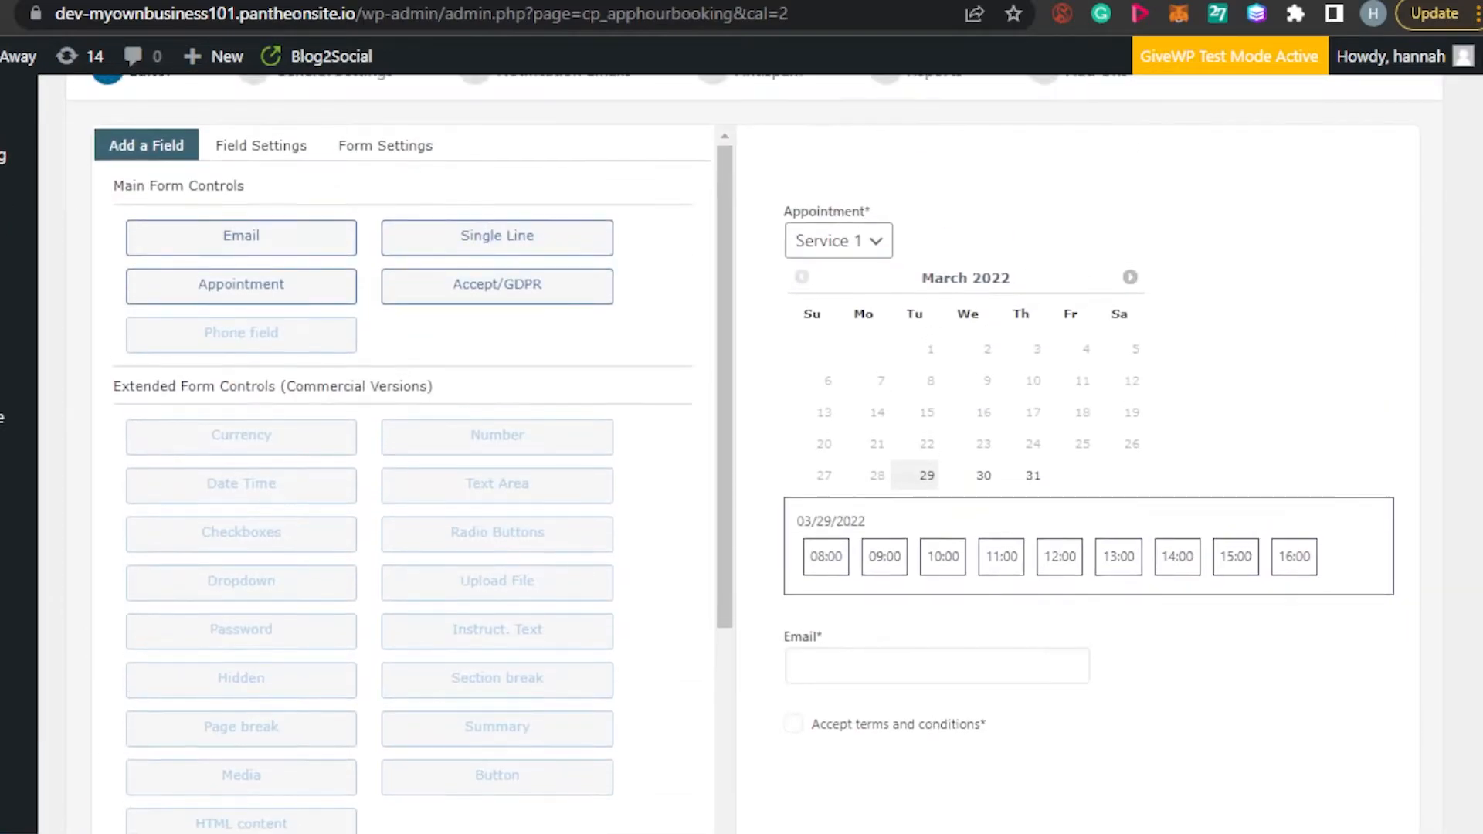
Examine the form editor's available field controls, the field settings section and the booking form preview.
{"action": "scroll", "coordinate": [1106, 469], "scroll_direction": "down", "scroll_amount": 1}
{"action": "scroll", "coordinate": [1106, 469], "scroll_direction": "down", "scroll_amount": 1}
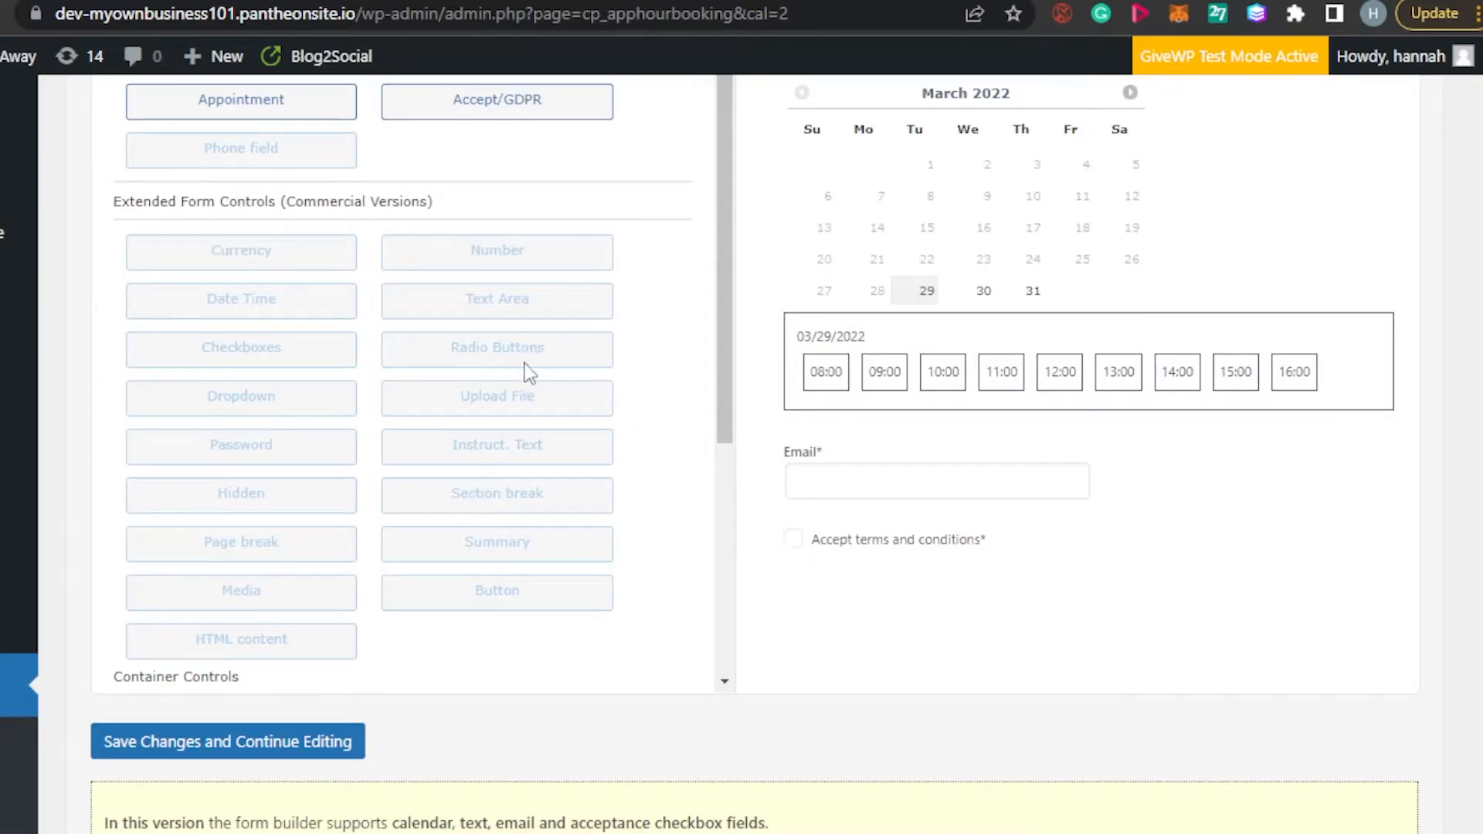
{"action": "left_click_drag", "start_coordinate": [730, 309], "coordinate": [725, 165]}
{"action": "scroll", "coordinate": [1082, 463], "scroll_direction": "up", "scroll_amount": 4}
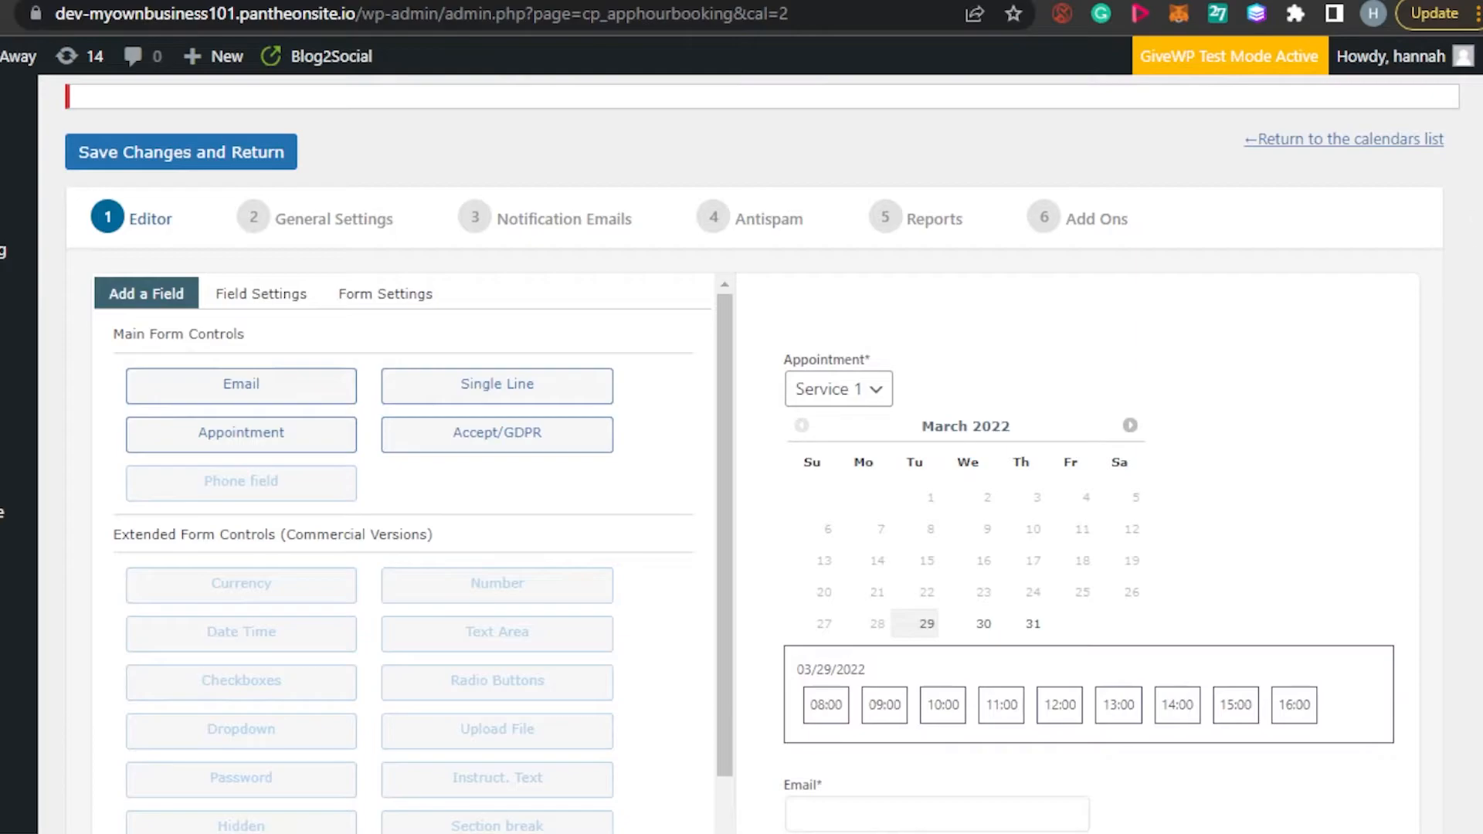
{"action": "left_click", "coordinate": [280, 306]}
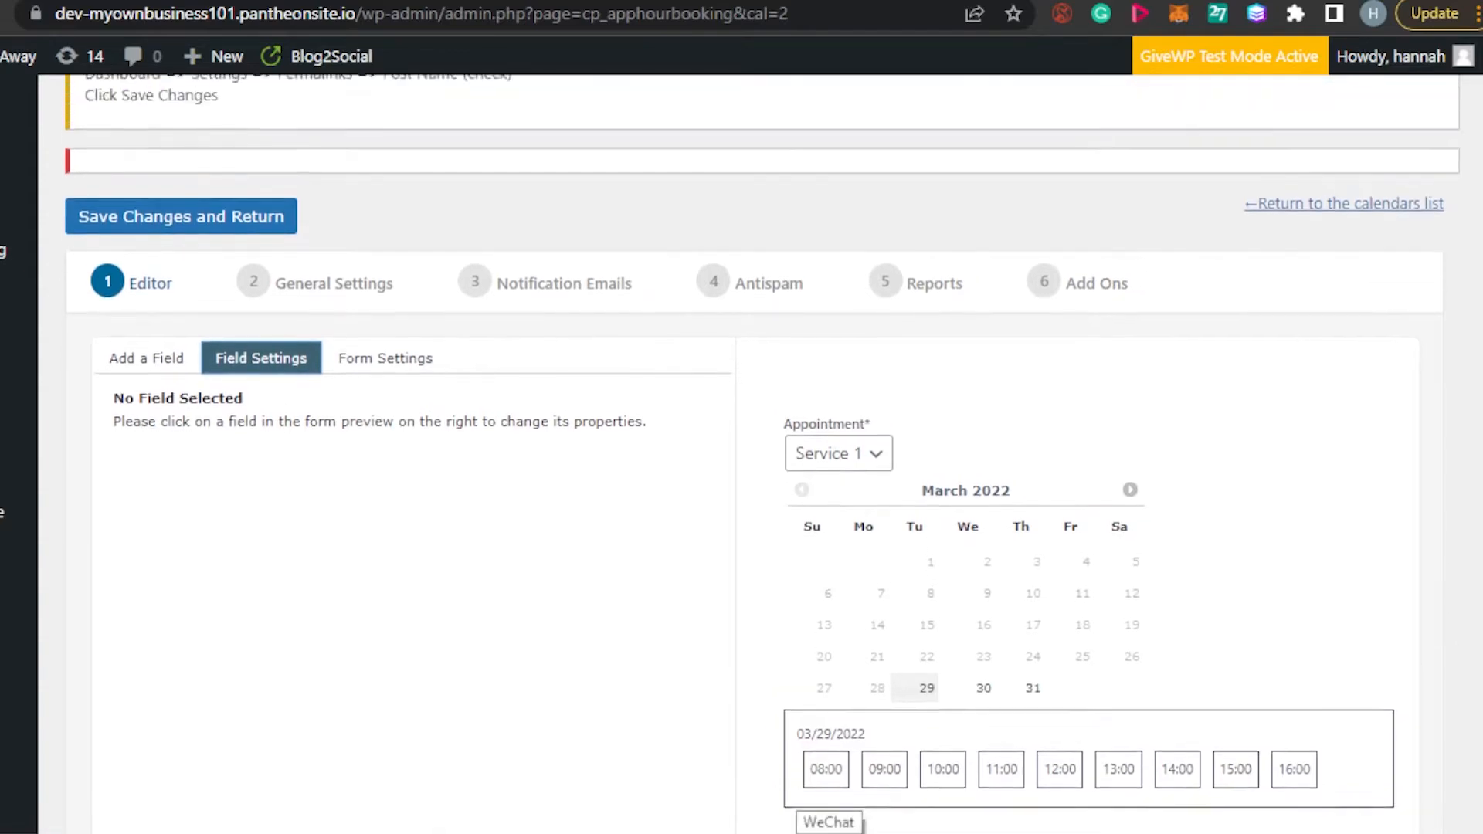
{"action": "scroll", "coordinate": [1241, 335], "scroll_direction": "down", "scroll_amount": 4}
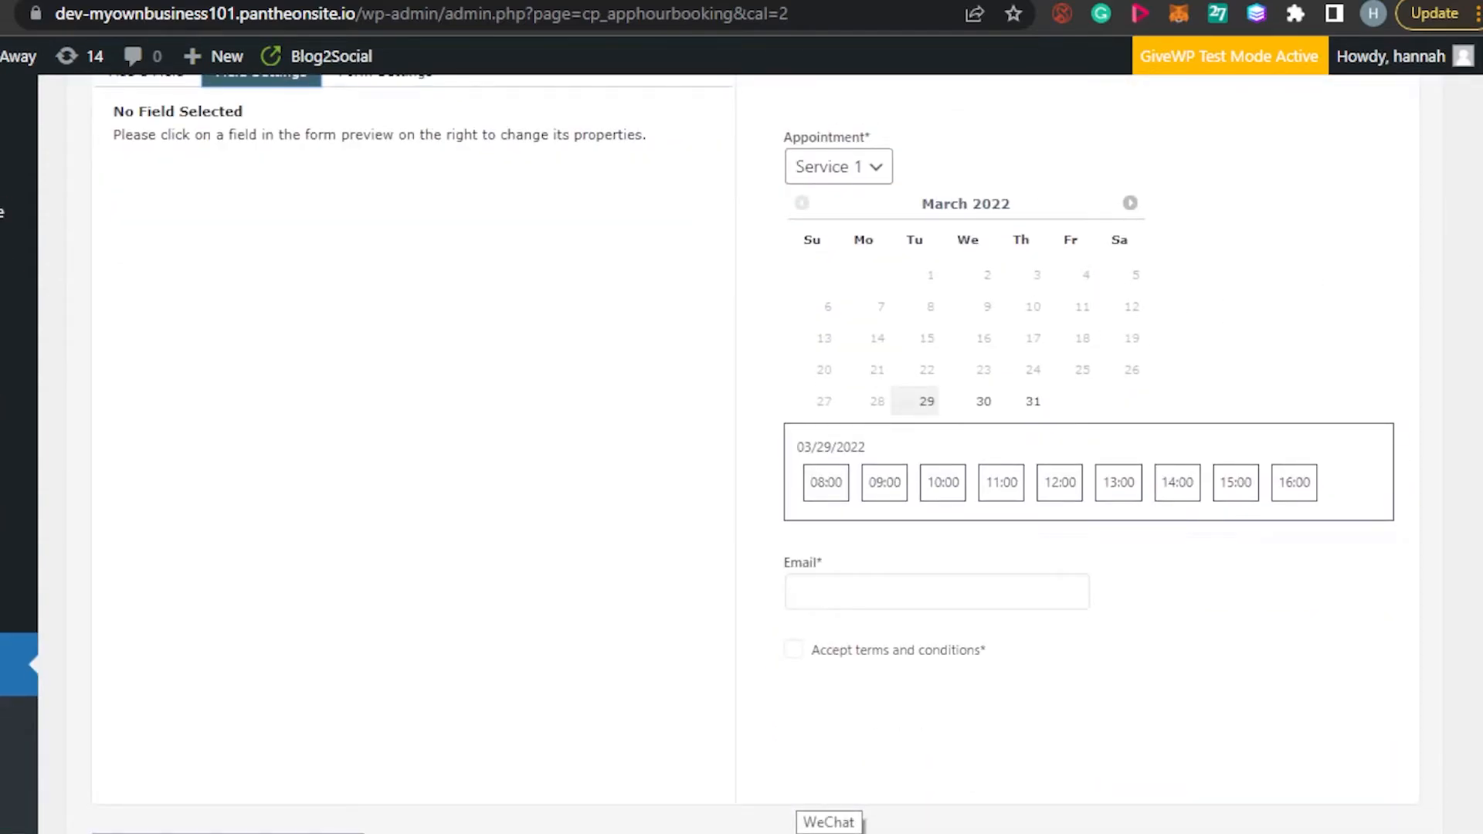
{"action": "scroll", "coordinate": [1240, 334], "scroll_direction": "up", "scroll_amount": 6}
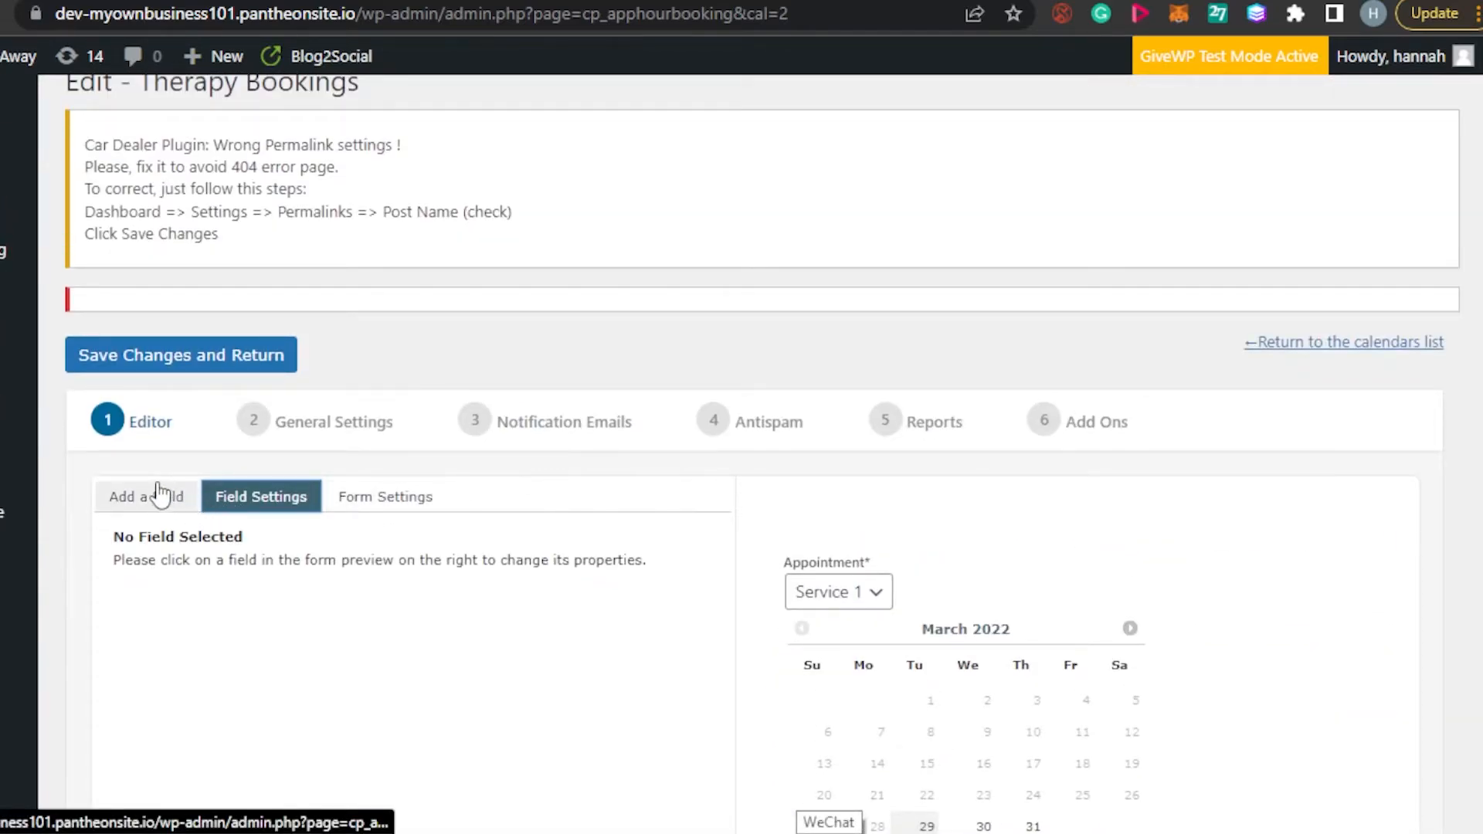
{"action": "left_click", "coordinate": [117, 498]}
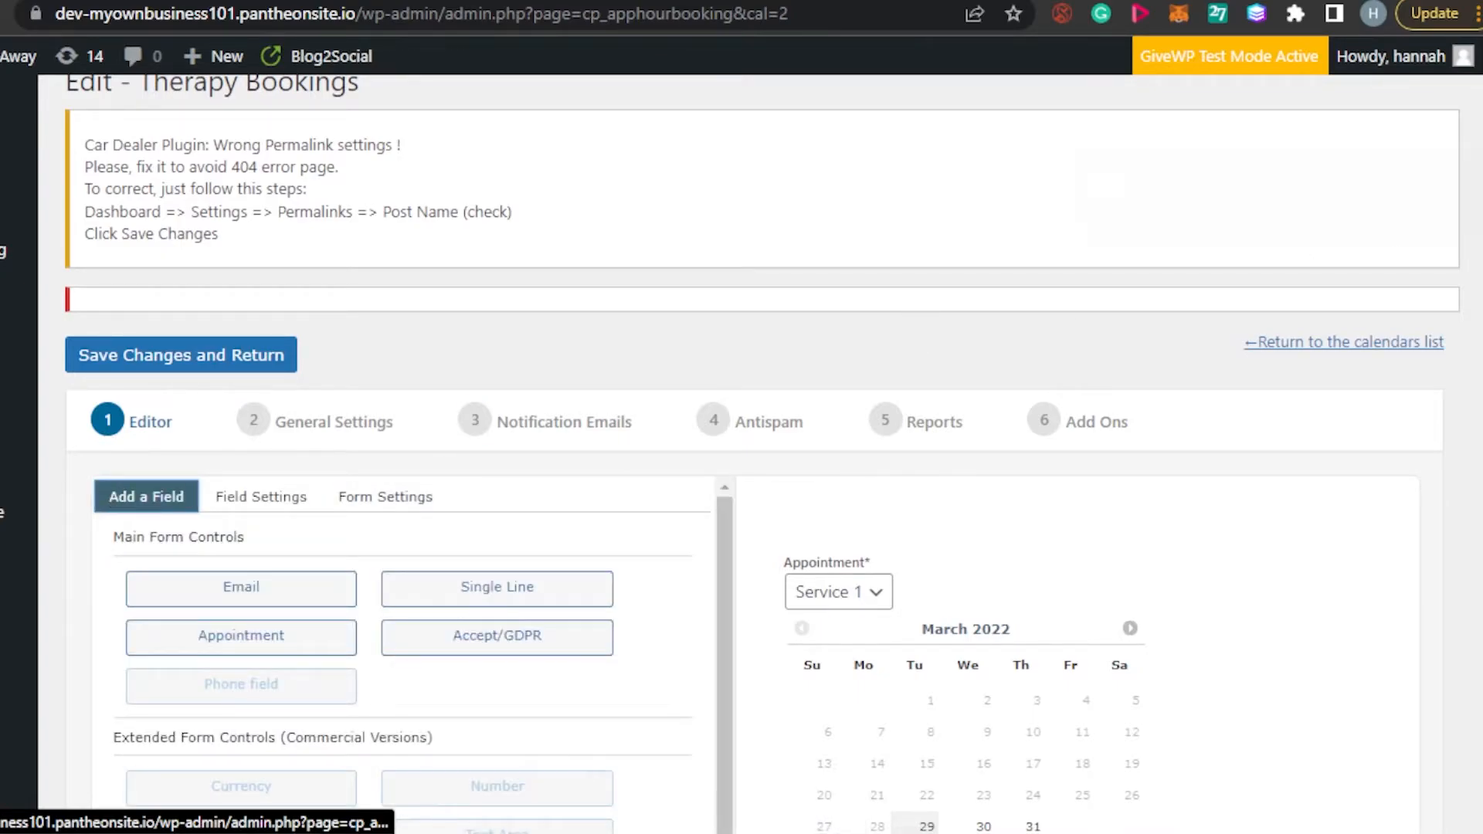
{"action": "scroll", "coordinate": [297, 468], "scroll_direction": "down", "scroll_amount": 5}
{"action": "scroll", "coordinate": [742, 463], "scroll_direction": "down", "scroll_amount": 5}
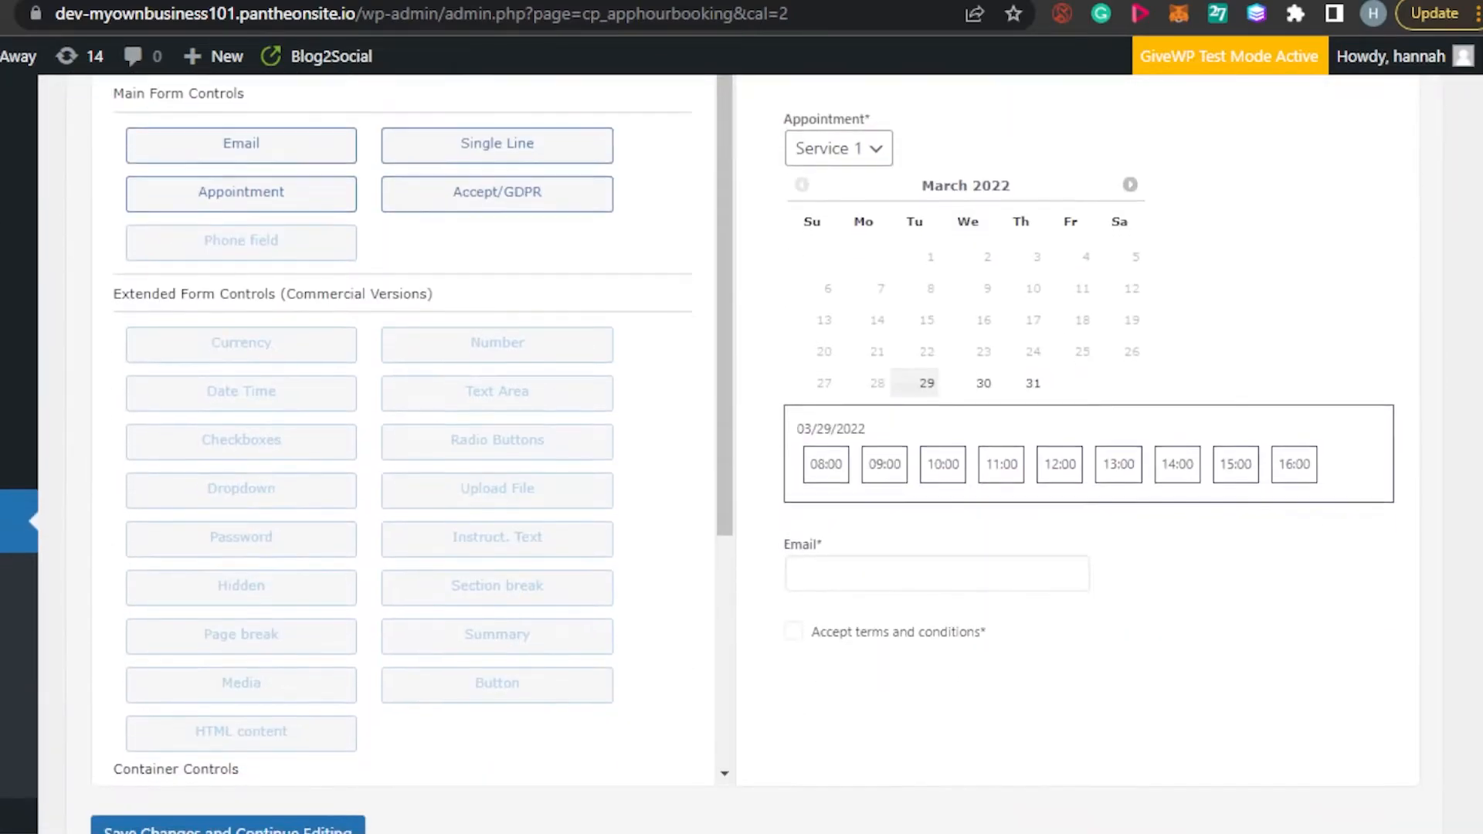
Open the calendar's general settings and examine the thank-you page address and the default status options for new and paid bookings.
{"action": "scroll", "coordinate": [742, 464], "scroll_direction": "up", "scroll_amount": 2}
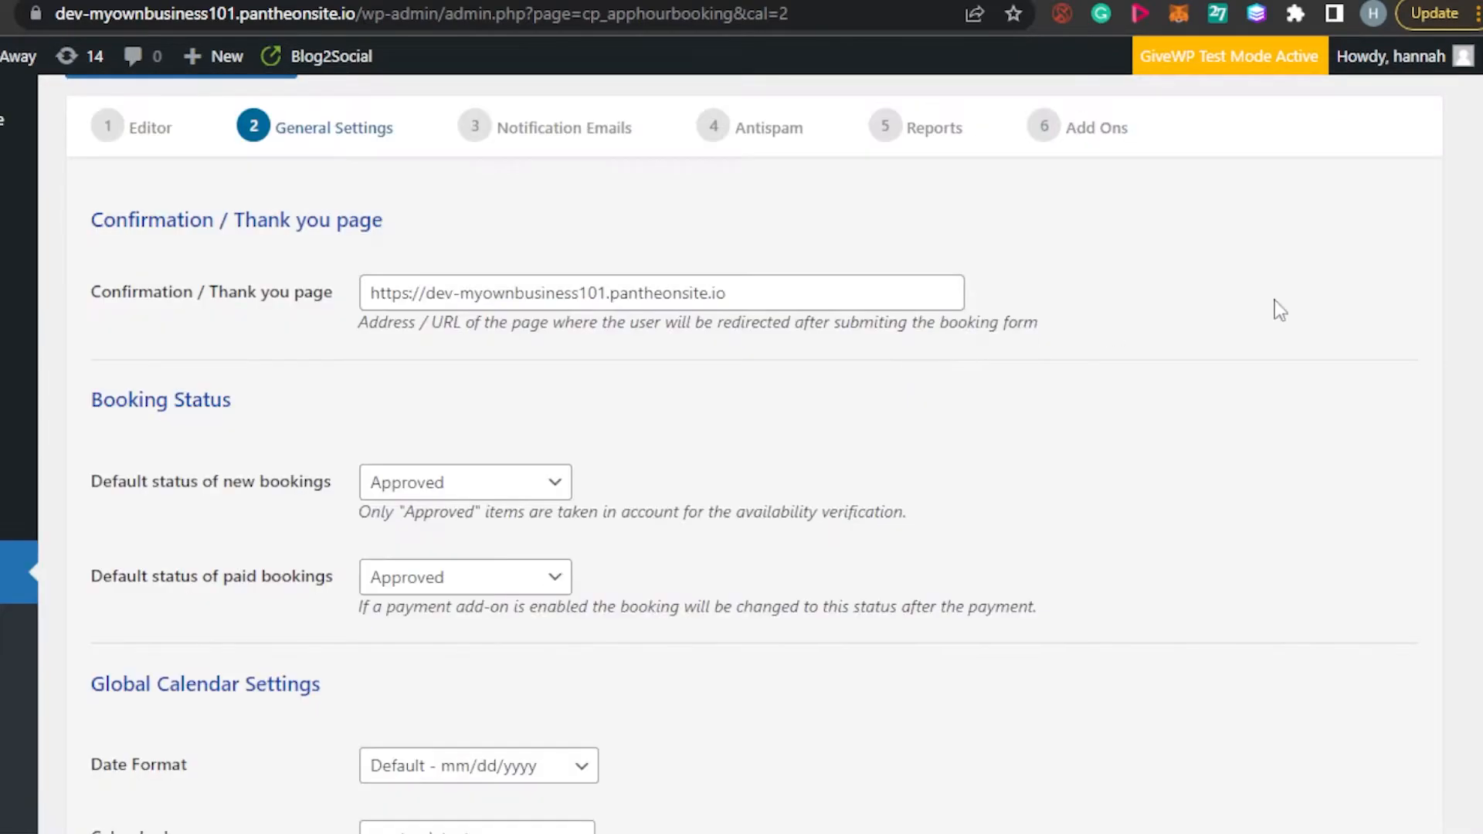
{"action": "scroll", "coordinate": [741, 453], "scroll_direction": "down", "scroll_amount": 1}
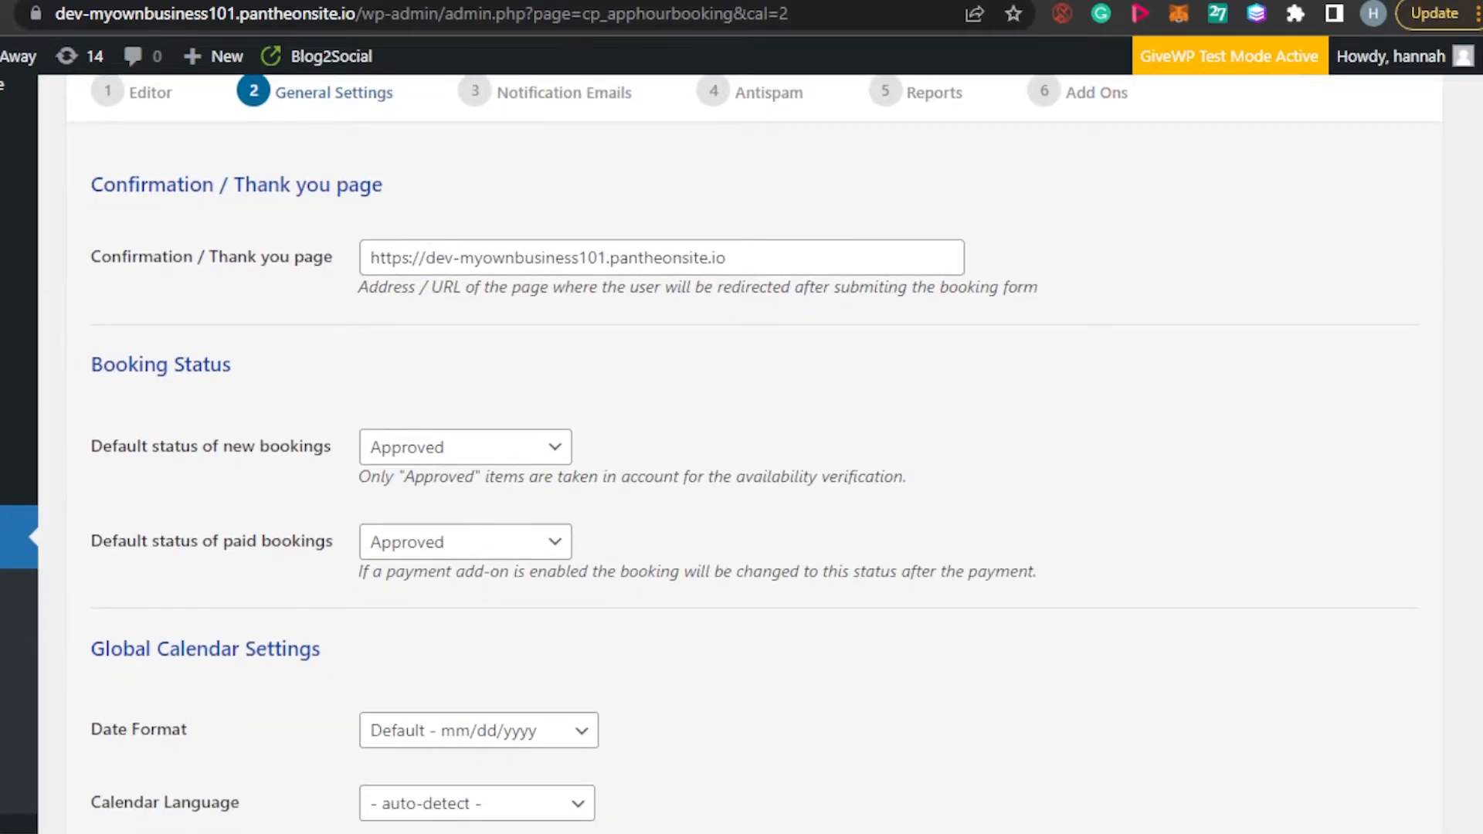
{"action": "scroll", "coordinate": [742, 453], "scroll_direction": "down", "scroll_amount": 1}
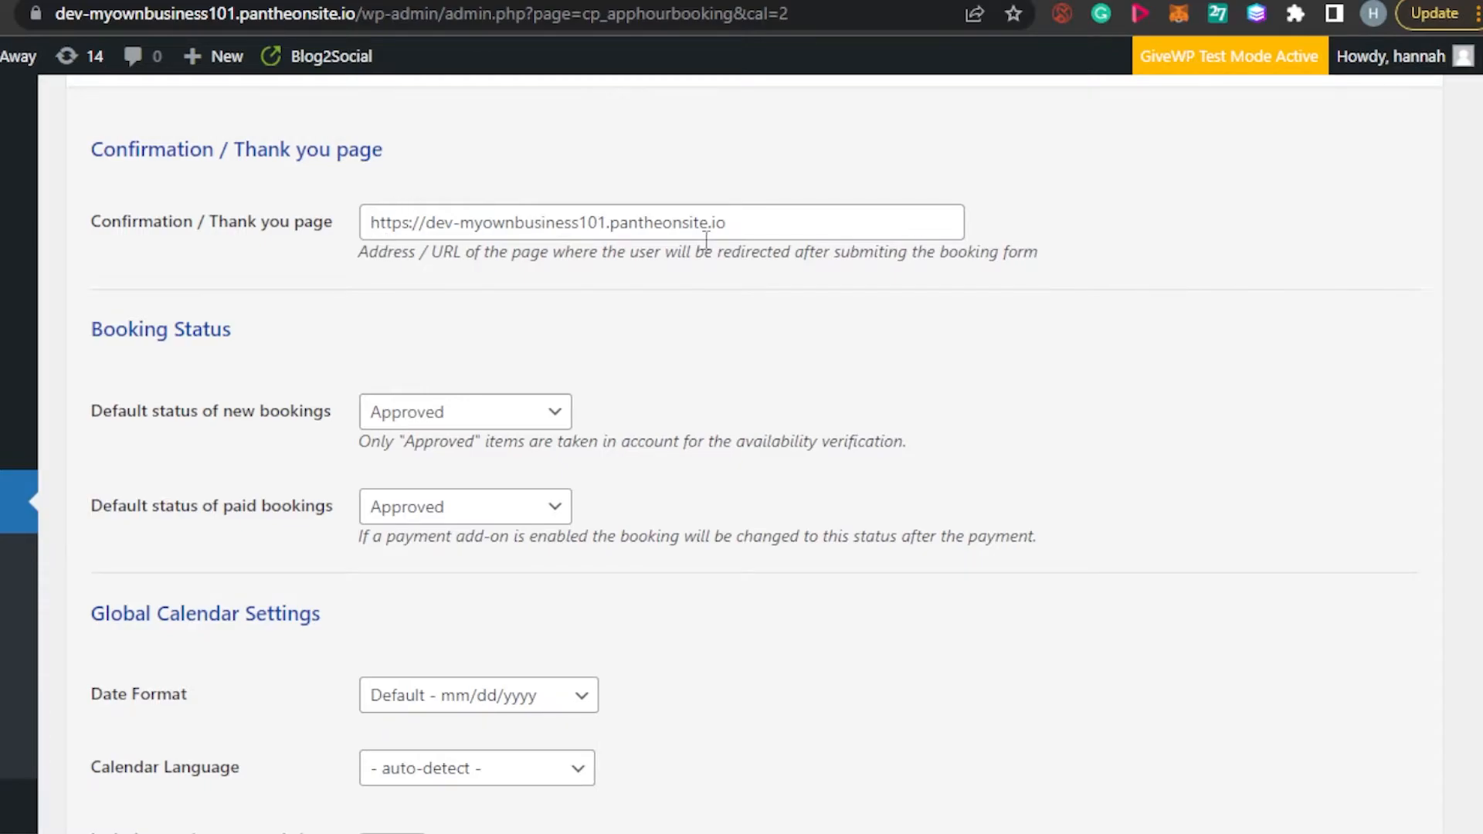
{"action": "scroll", "coordinate": [414, 229], "scroll_direction": "down", "scroll_amount": 2}
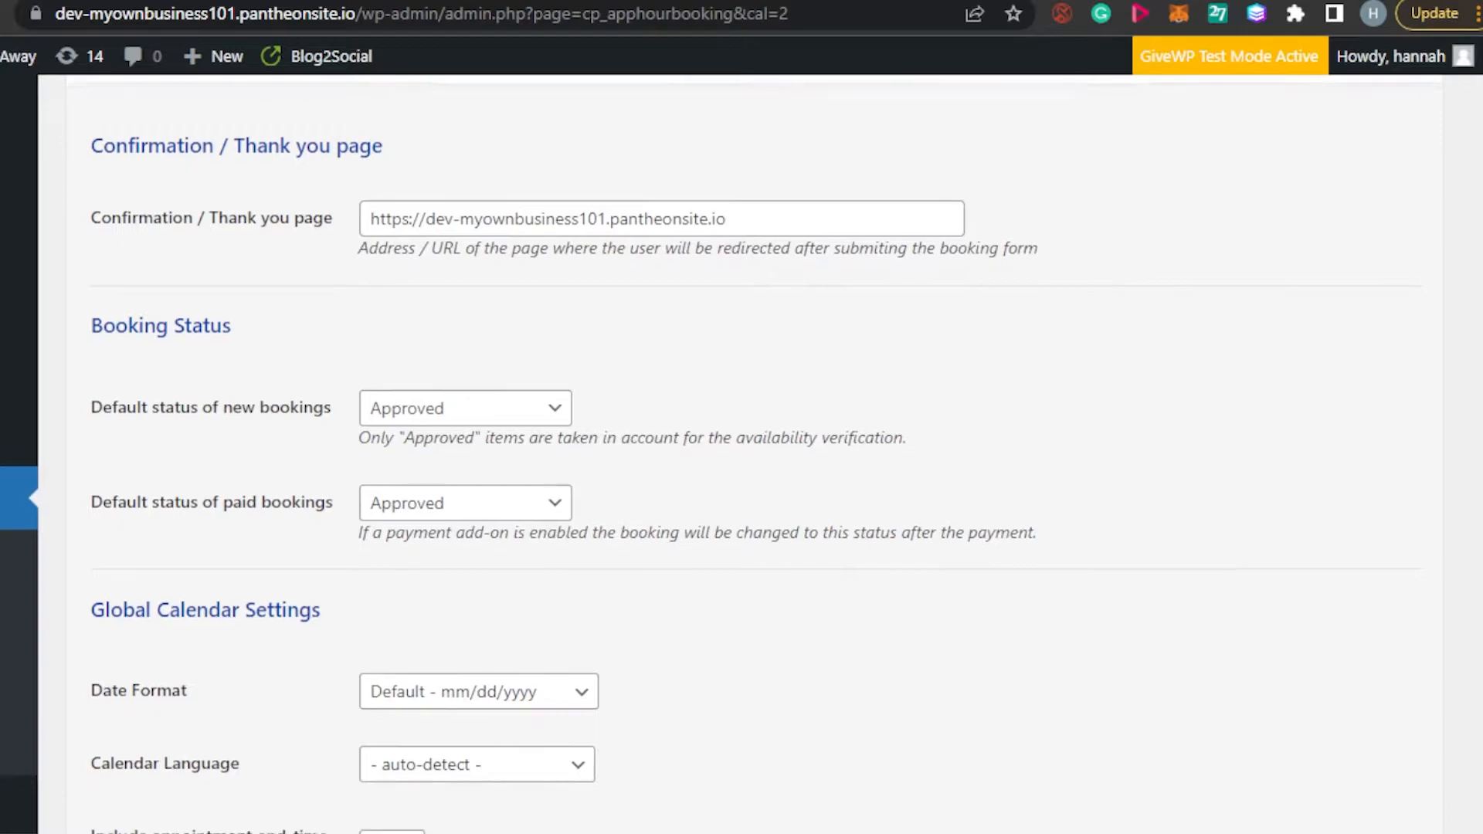
{"action": "scroll", "coordinate": [754, 455], "scroll_direction": "down", "scroll_amount": 1}
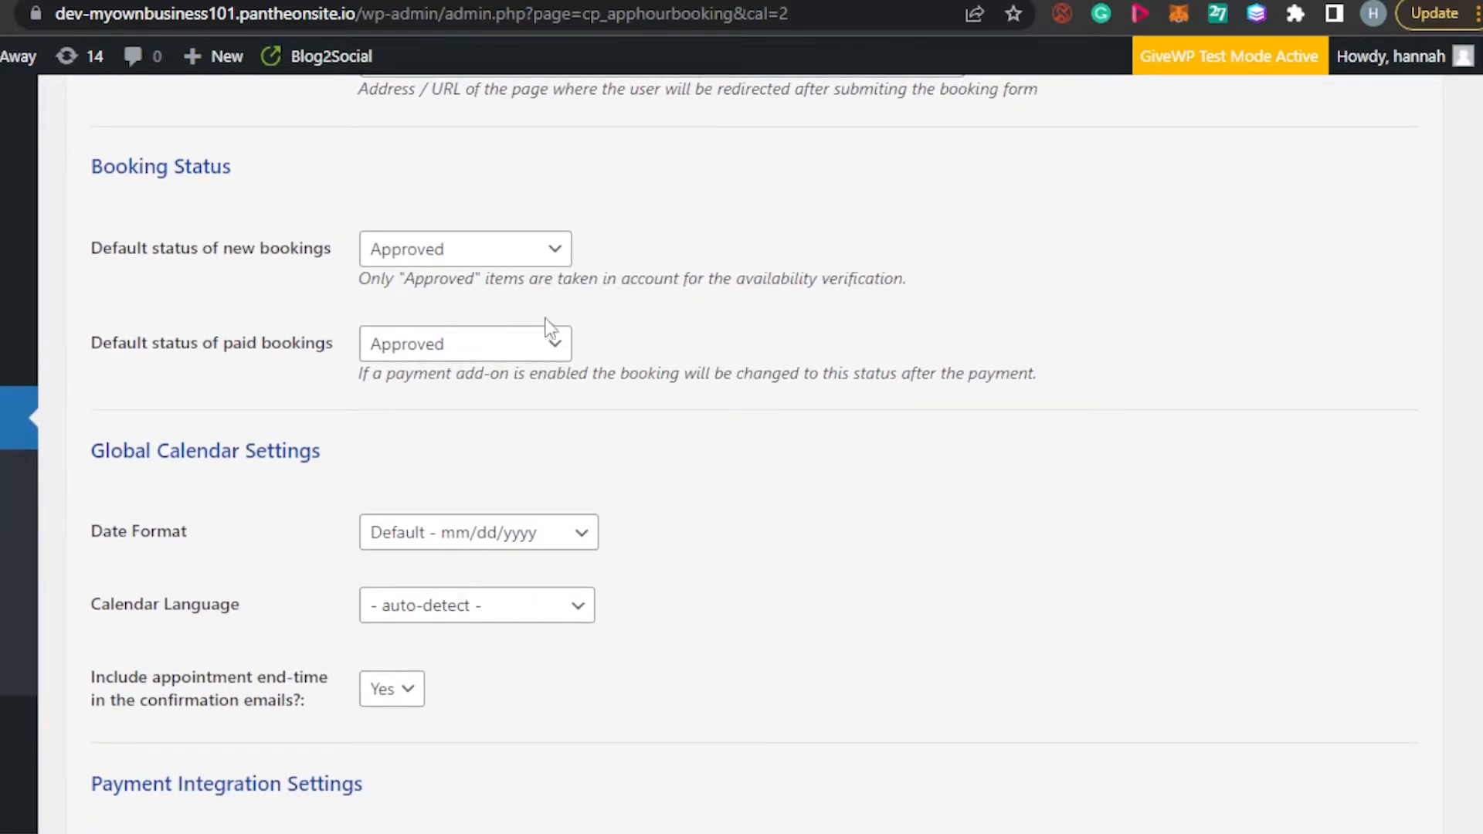
{"action": "left_click", "coordinate": [554, 255]}
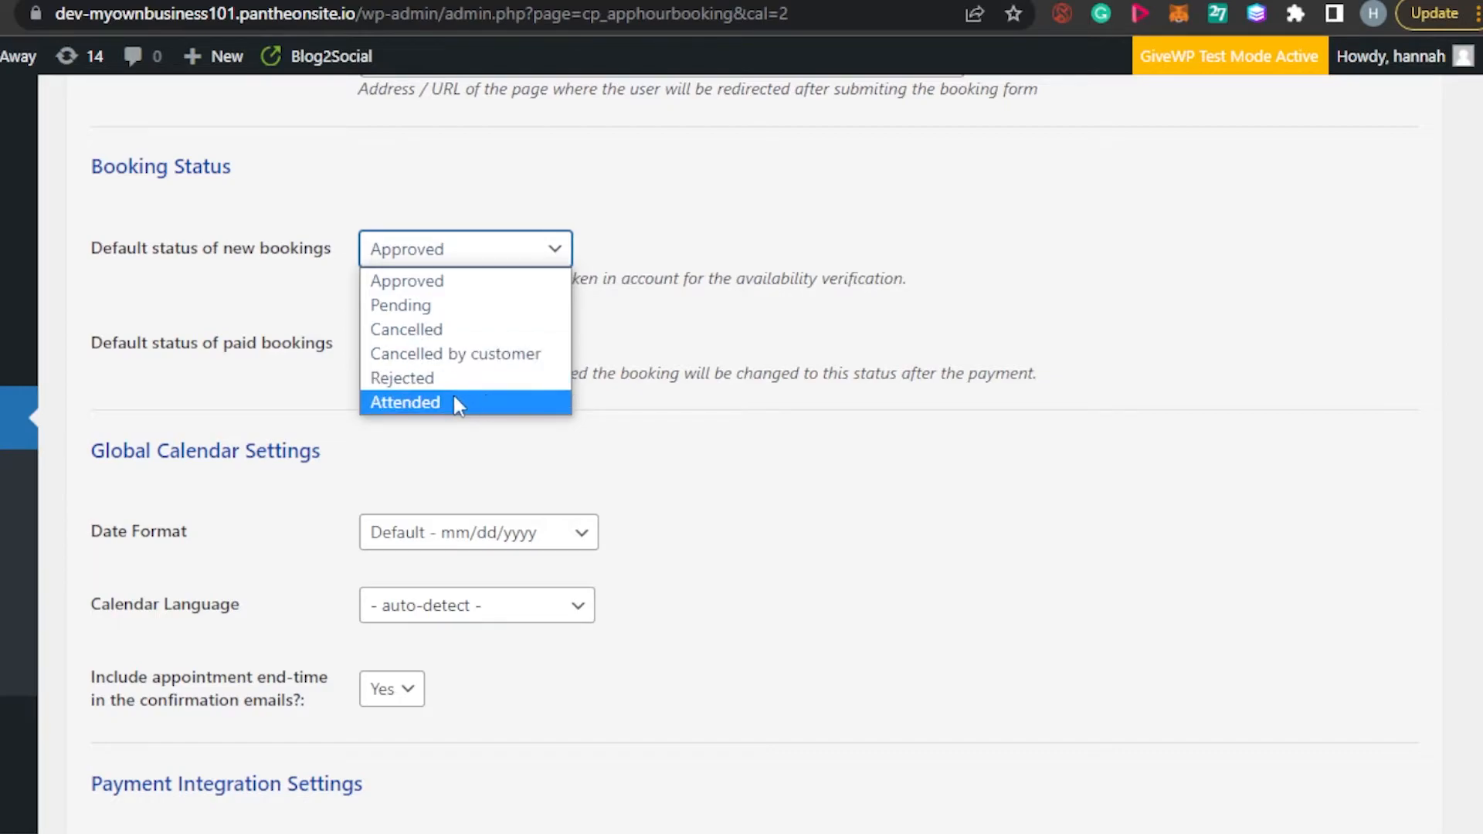
{"action": "left_click", "coordinate": [283, 386]}
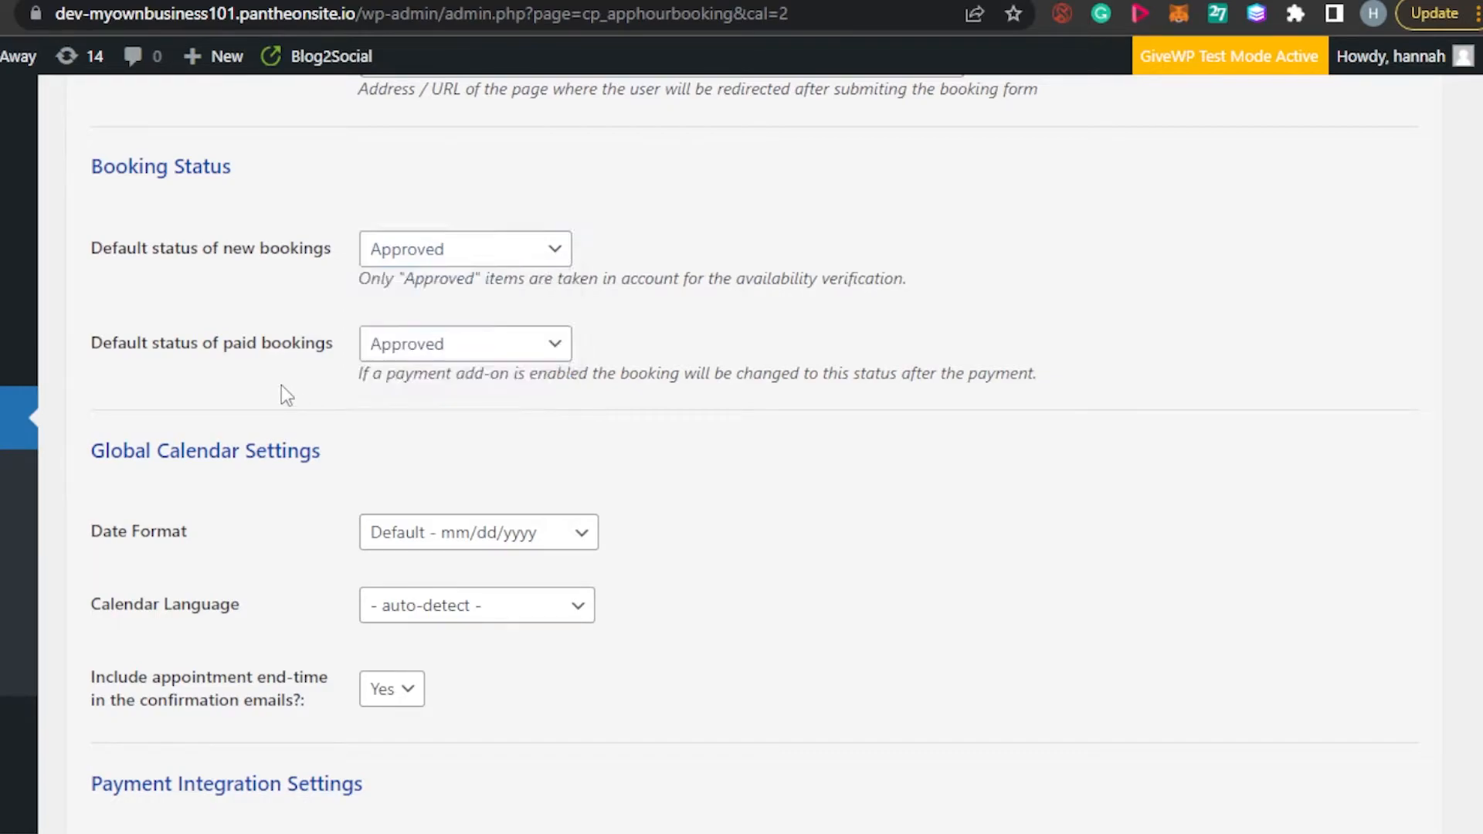
{"action": "left_click", "coordinate": [525, 352]}
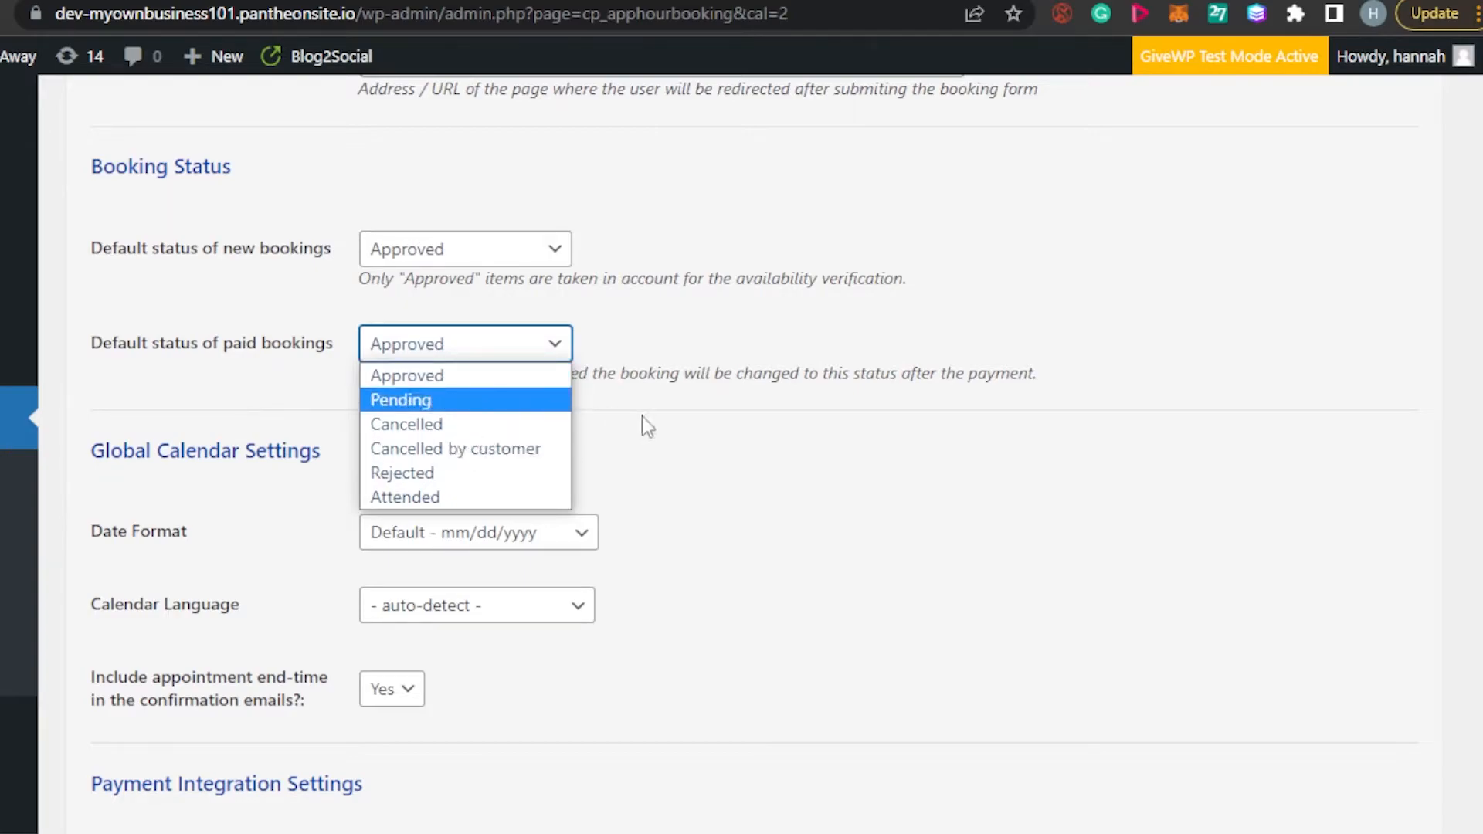
{"action": "left_click", "coordinate": [1256, 493]}
Set the calendar language to English (United Kingdom) in the global calendar settings.
{"action": "scroll", "coordinate": [243, 261], "scroll_direction": "down", "scroll_amount": 3}
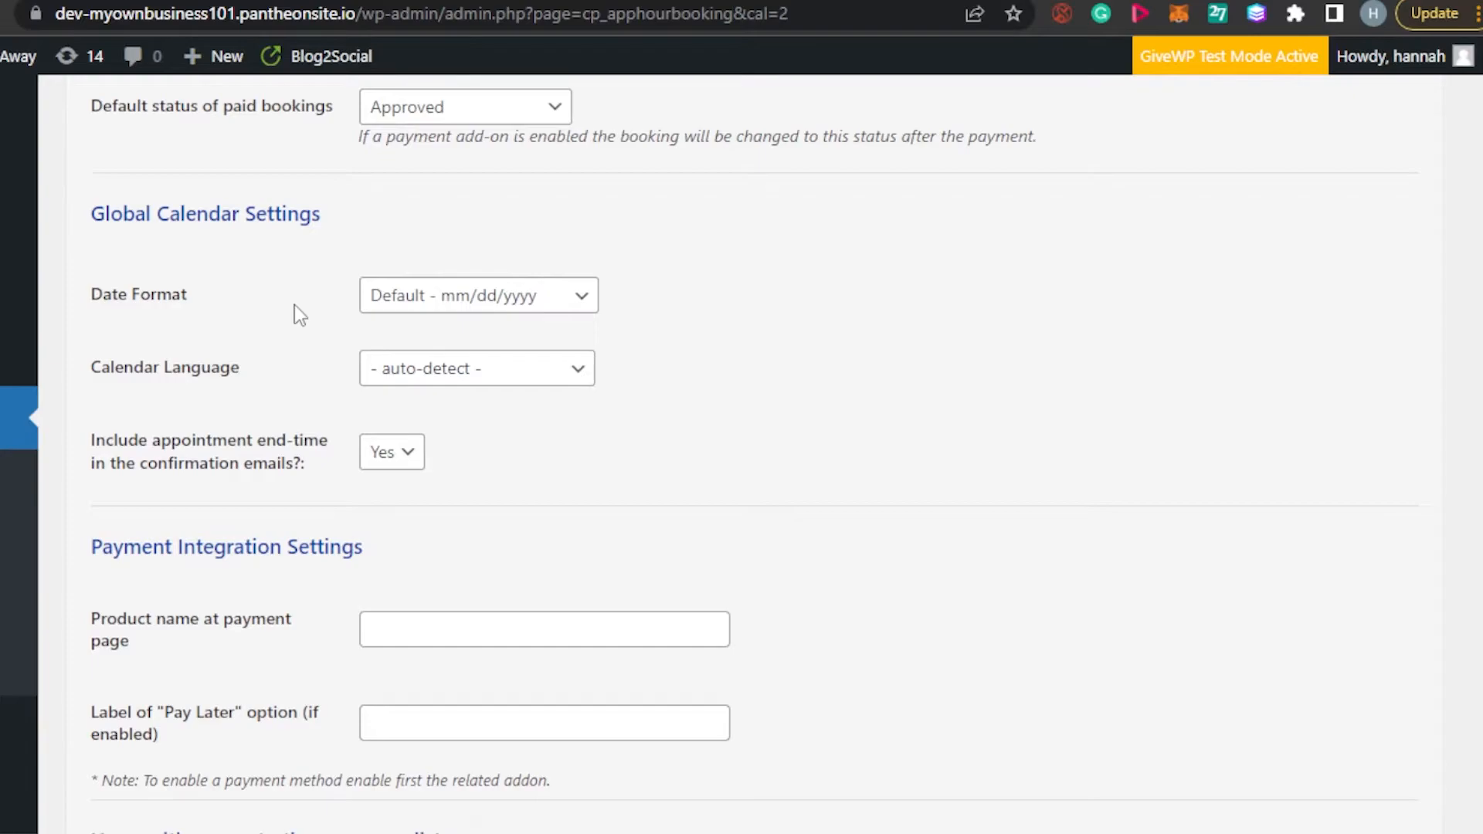
{"action": "left_click", "coordinate": [531, 378]}
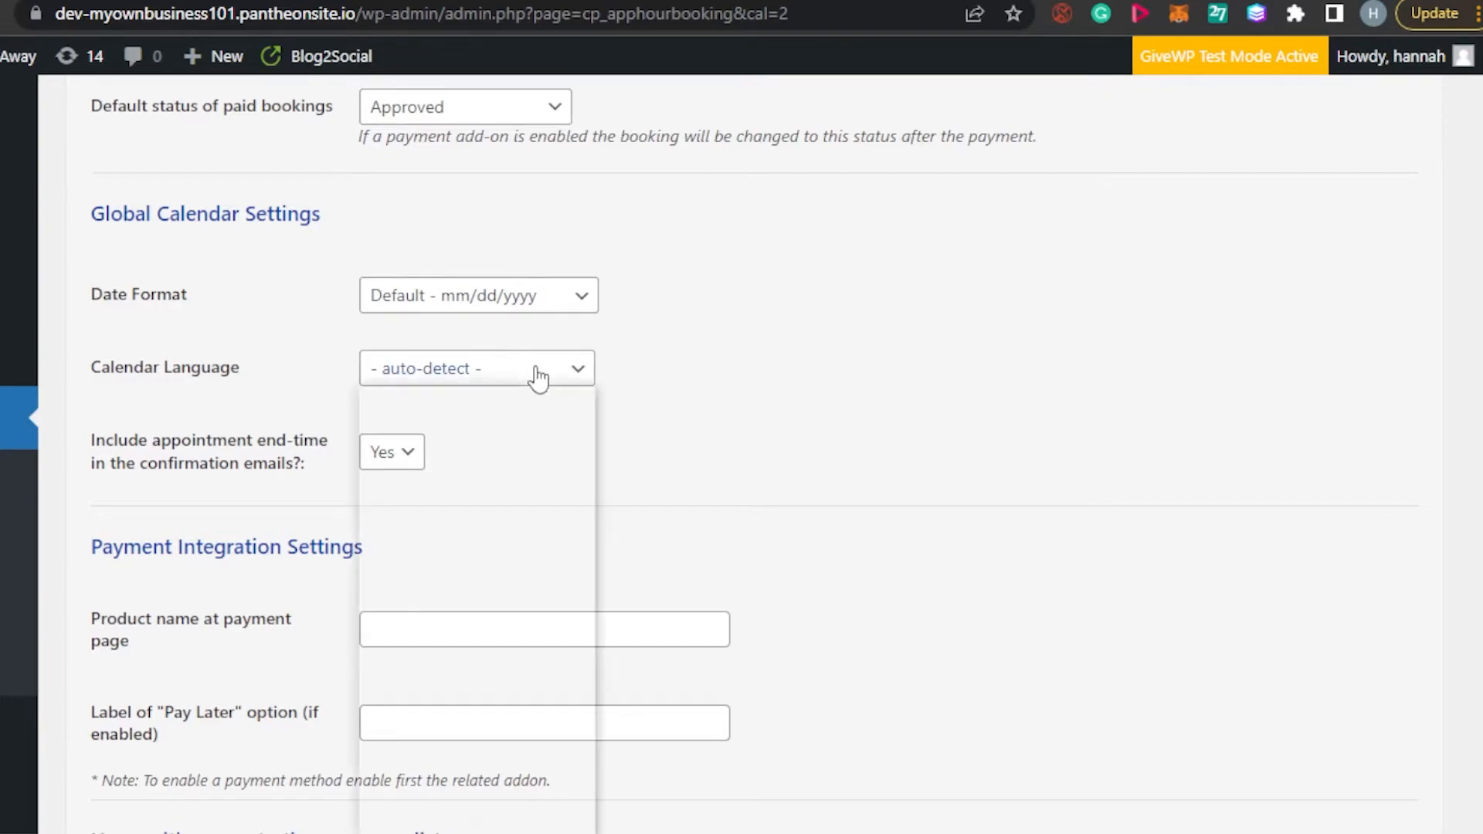
{"action": "left_click_drag", "start_coordinate": [584, 451], "coordinate": [596, 603]}
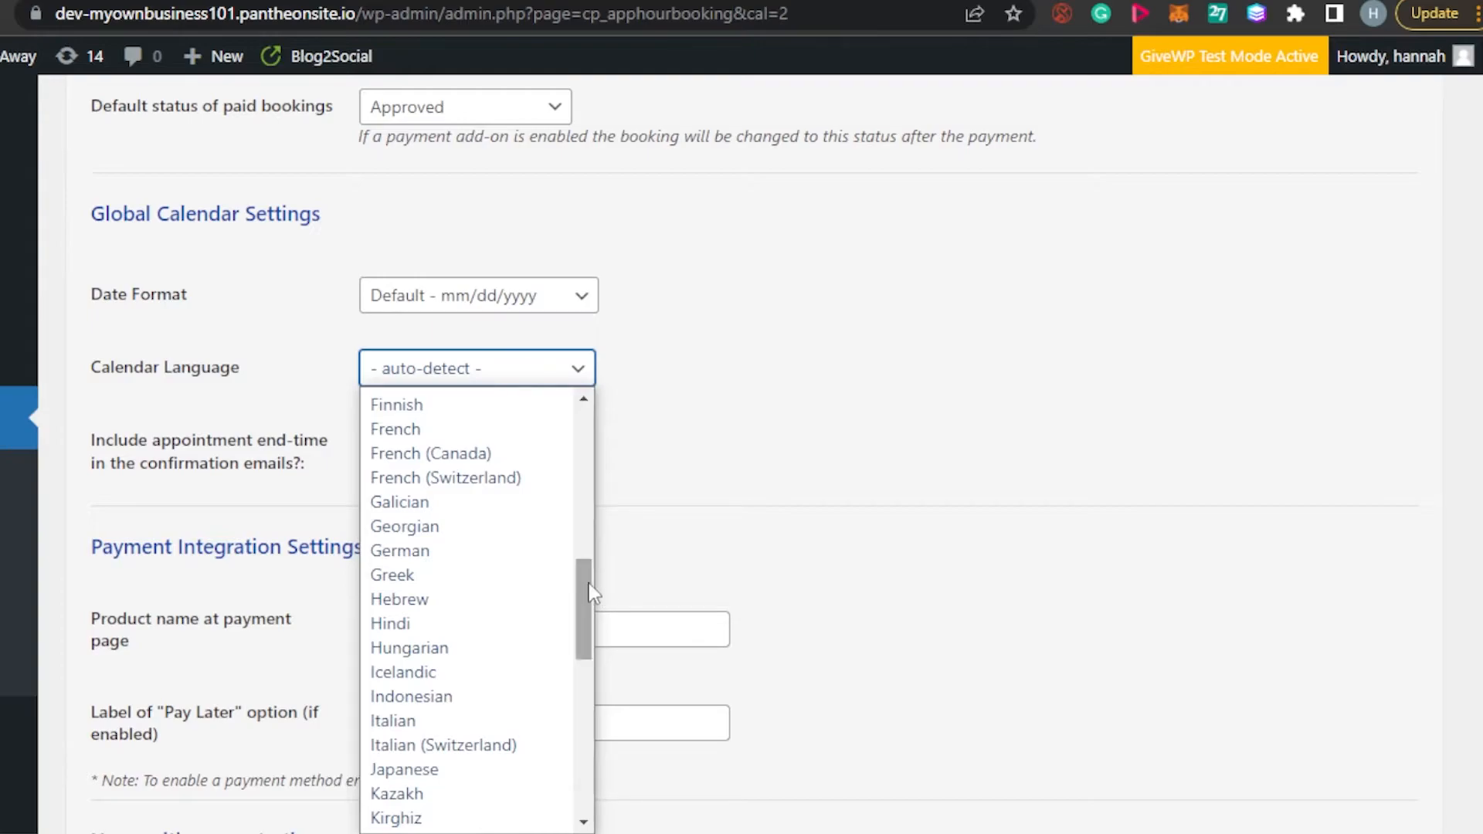
{"action": "scroll", "coordinate": [581, 566], "scroll_direction": "up", "scroll_amount": 1}
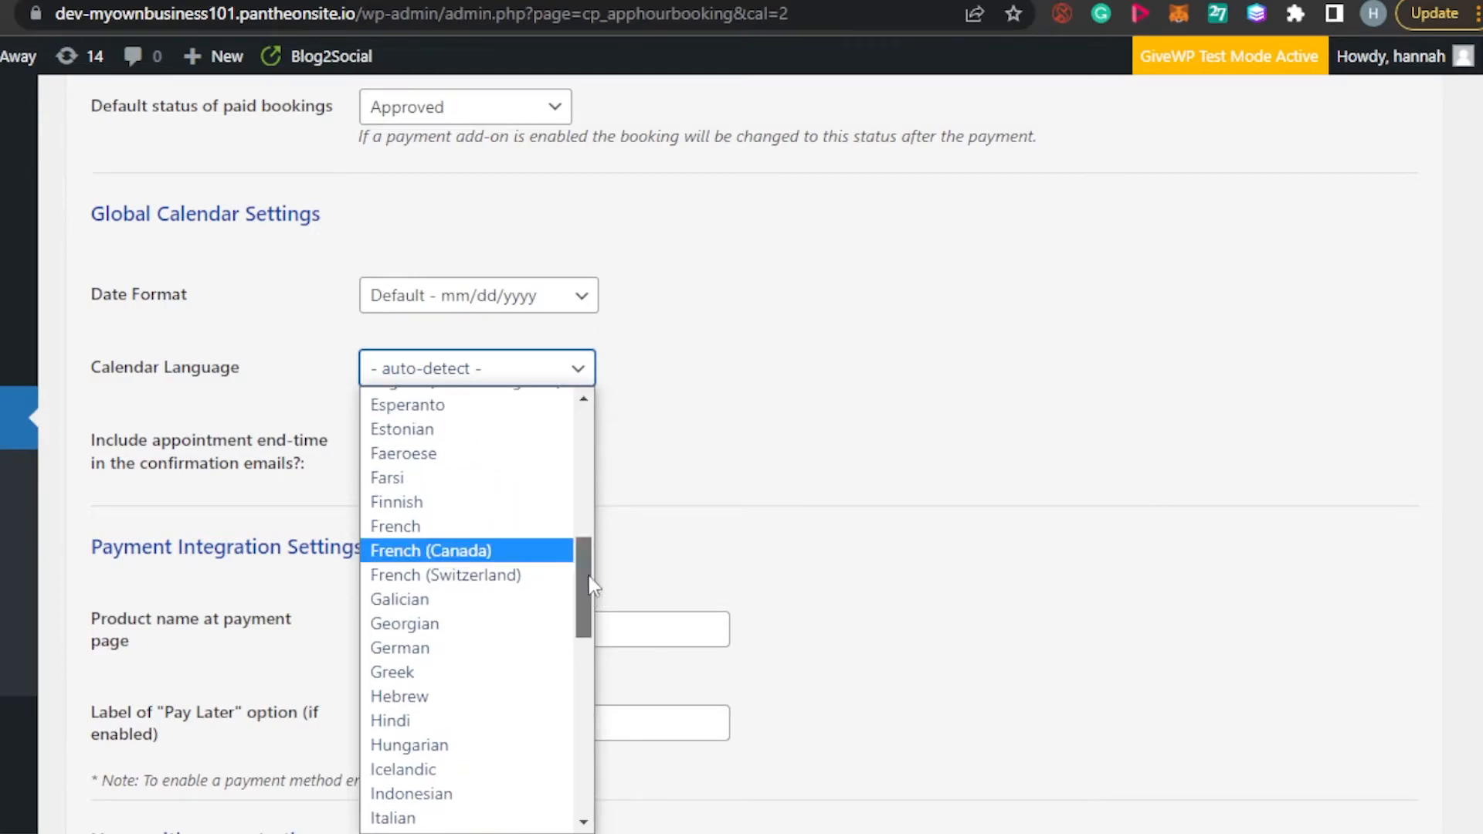
{"action": "scroll", "coordinate": [587, 510], "scroll_direction": "up", "scroll_amount": 2}
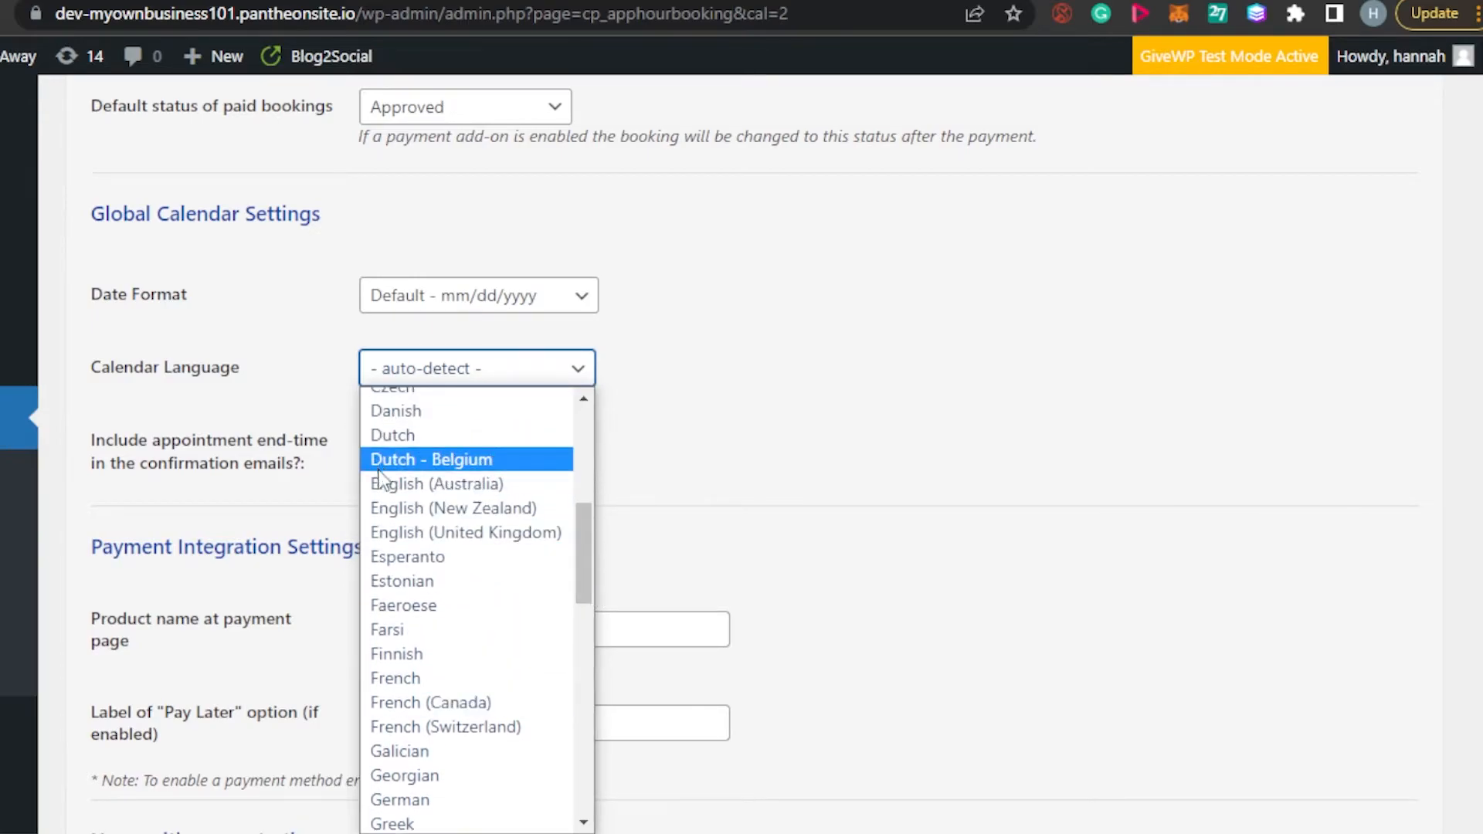
{"action": "left_click", "coordinate": [384, 533]}
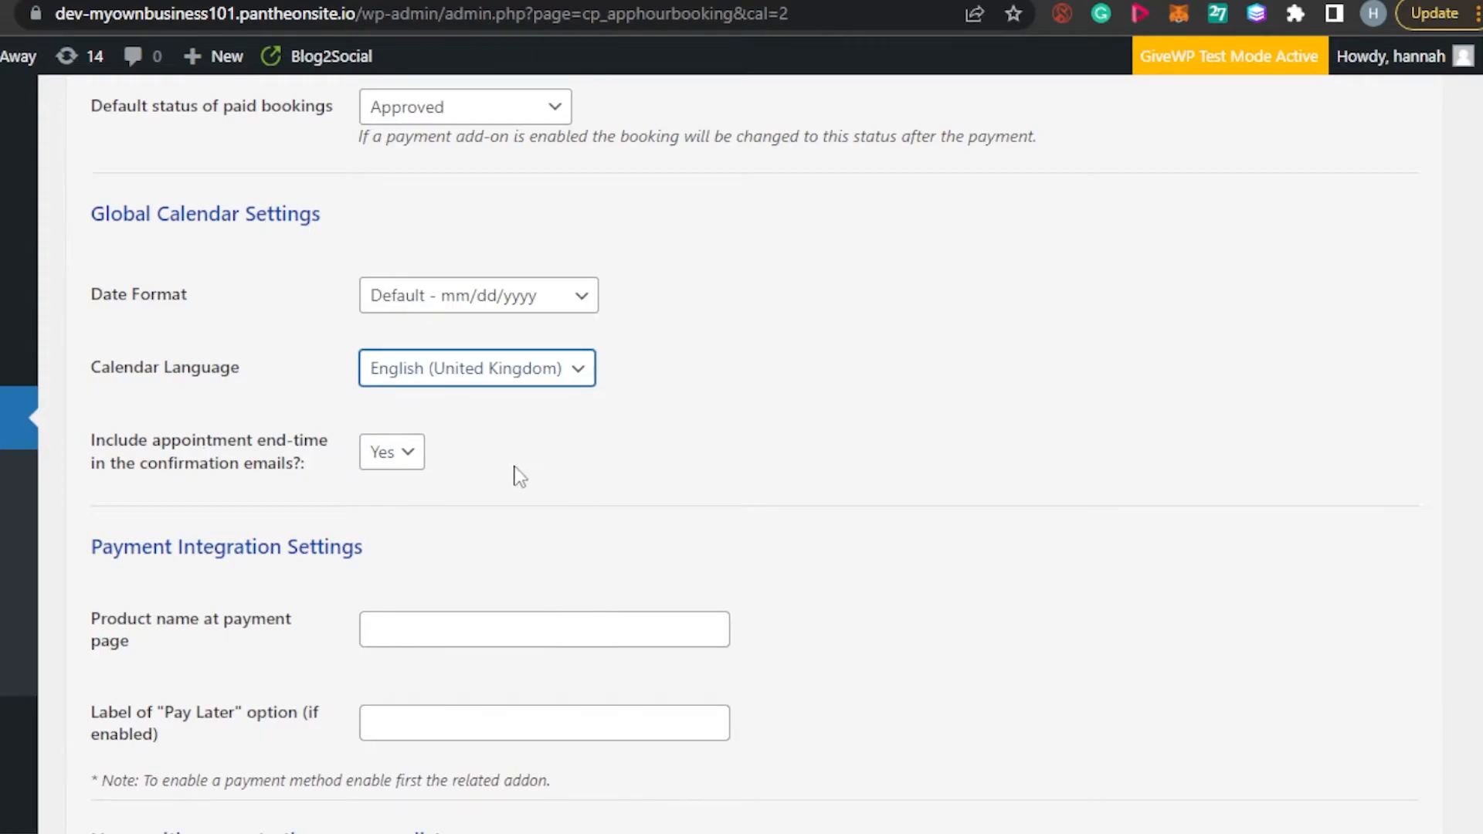
Review the payment integration and user access settings, and save and publish the general settings.
{"action": "scroll", "coordinate": [402, 464], "scroll_direction": "down", "scroll_amount": 1}
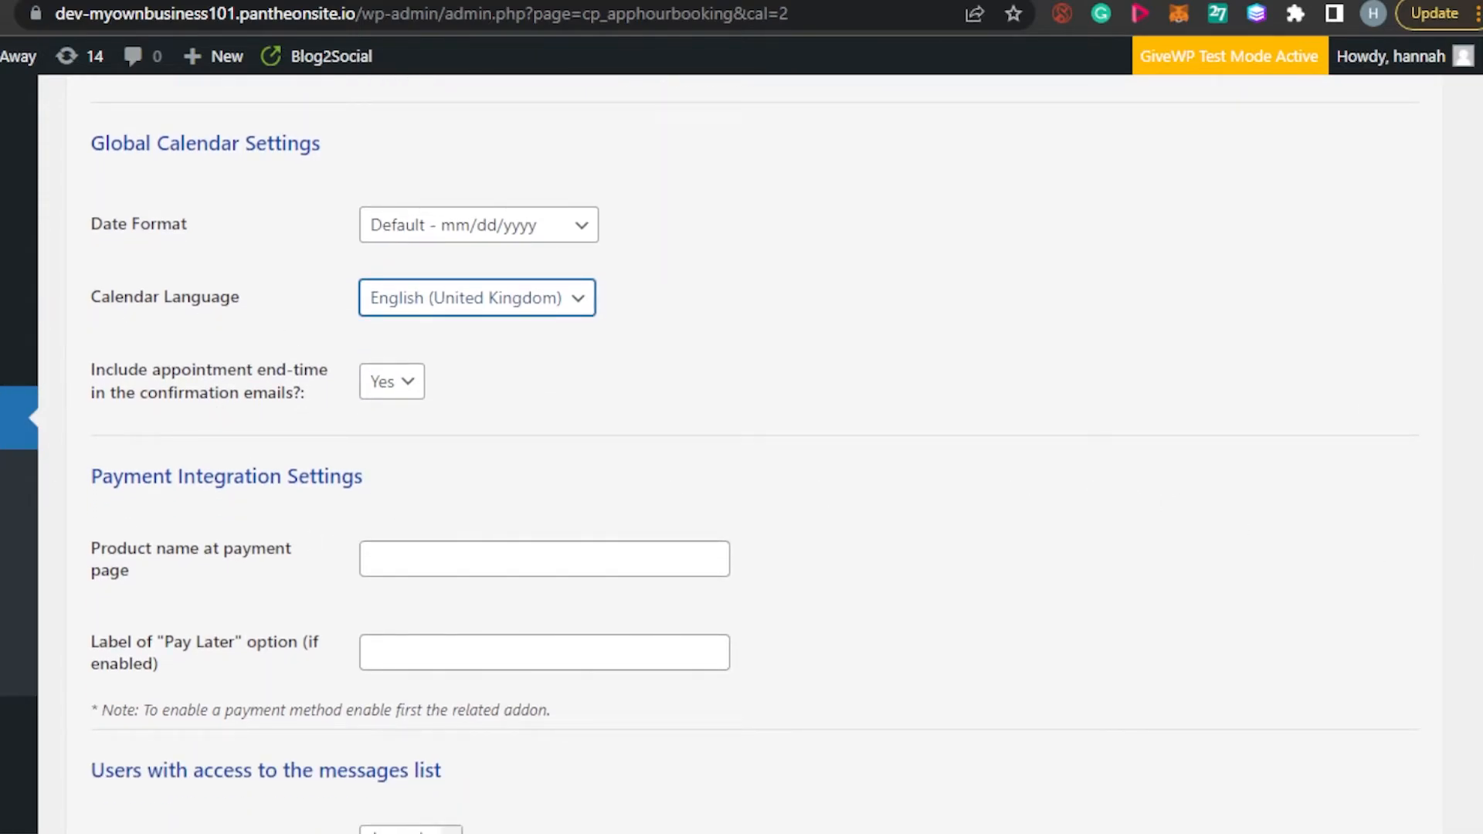
{"action": "scroll", "coordinate": [402, 463], "scroll_direction": "down", "scroll_amount": 3}
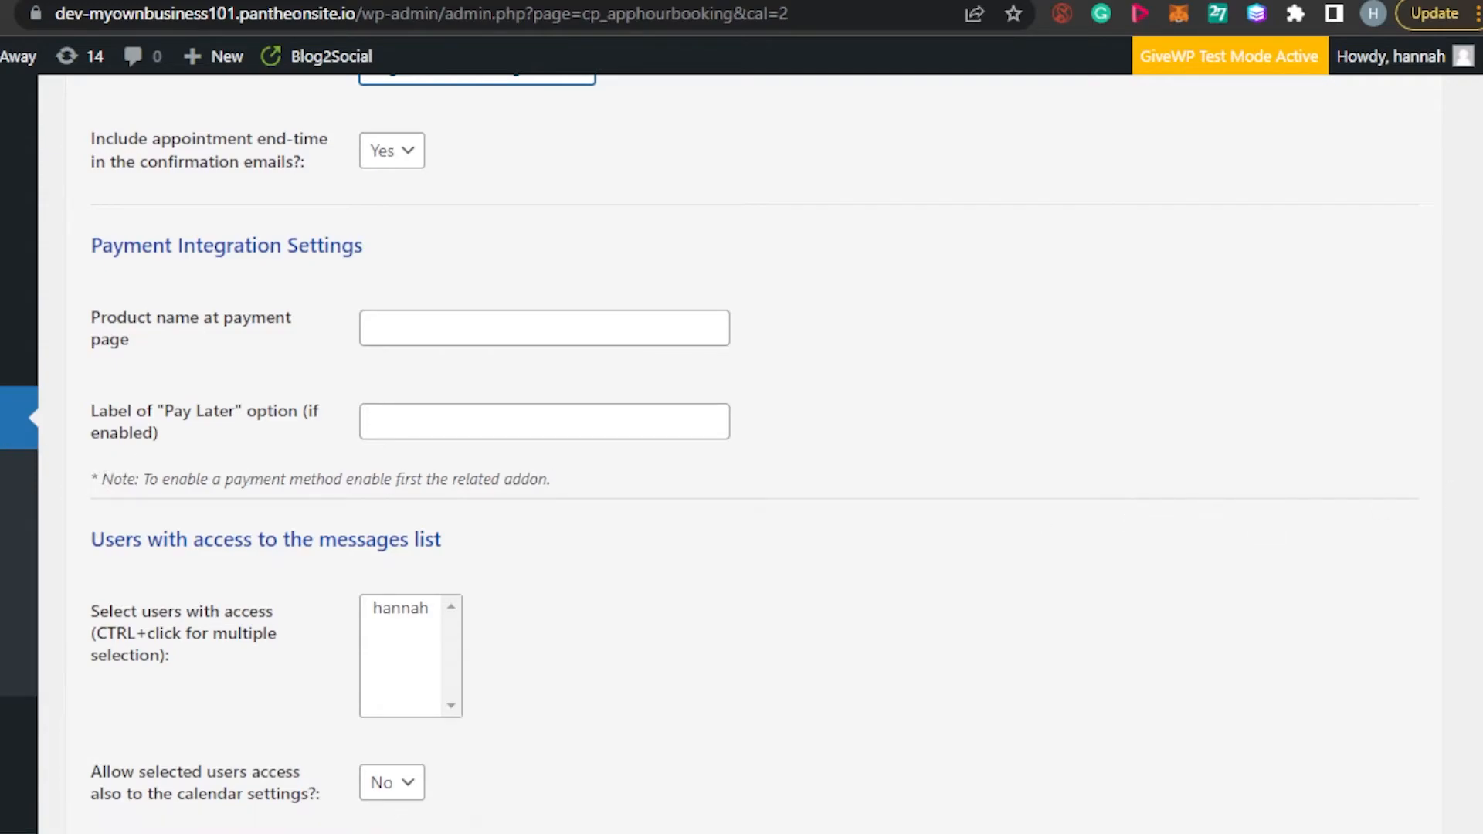
{"action": "scroll", "coordinate": [536, 333], "scroll_direction": "down", "scroll_amount": 3}
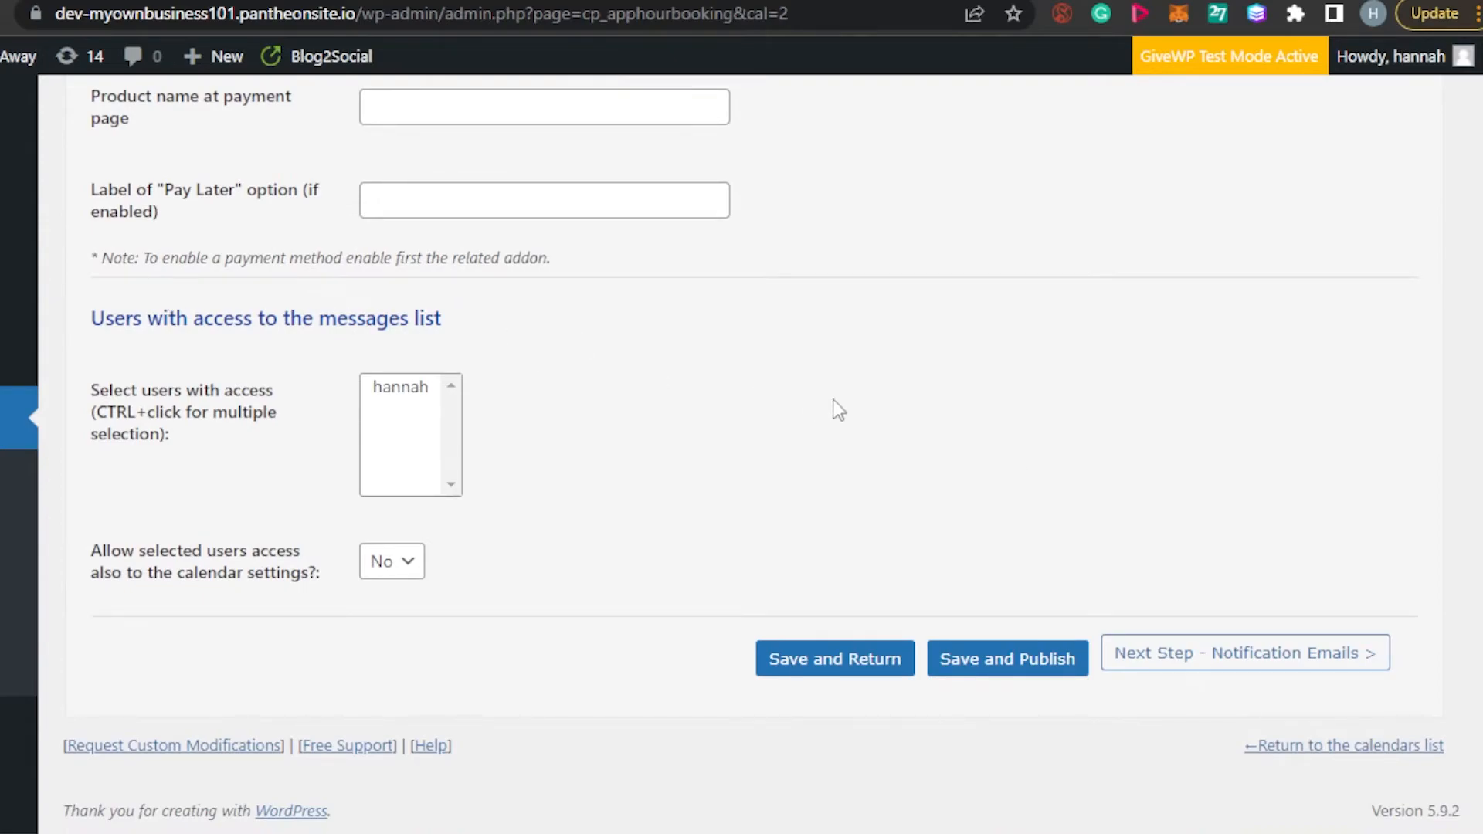
{"action": "scroll", "coordinate": [742, 456], "scroll_direction": "up", "scroll_amount": 3}
{"action": "scroll", "coordinate": [741, 456], "scroll_direction": "down", "scroll_amount": 3}
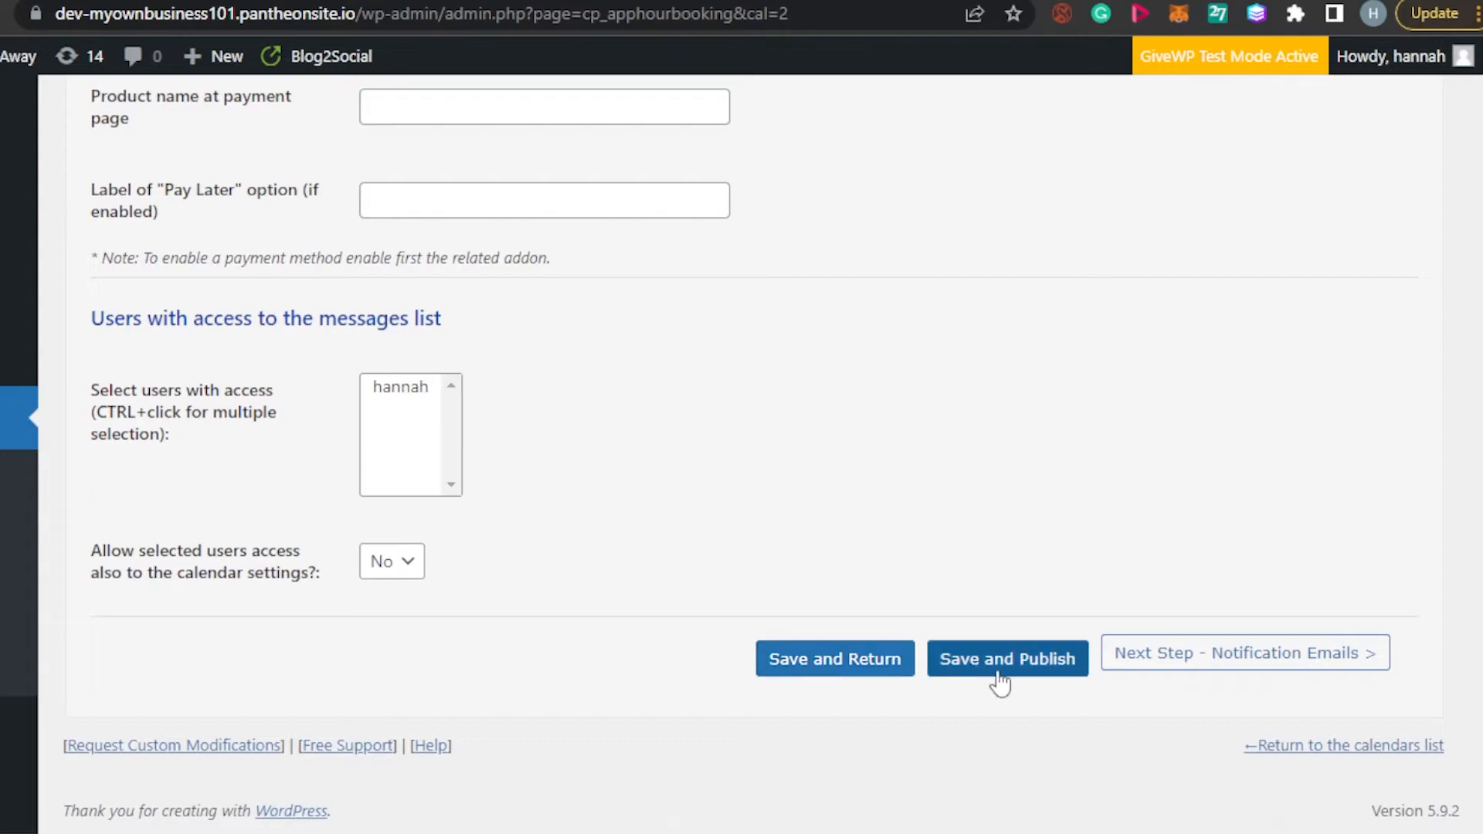
{"action": "scroll", "coordinate": [819, 421], "scroll_direction": "up", "scroll_amount": 15}
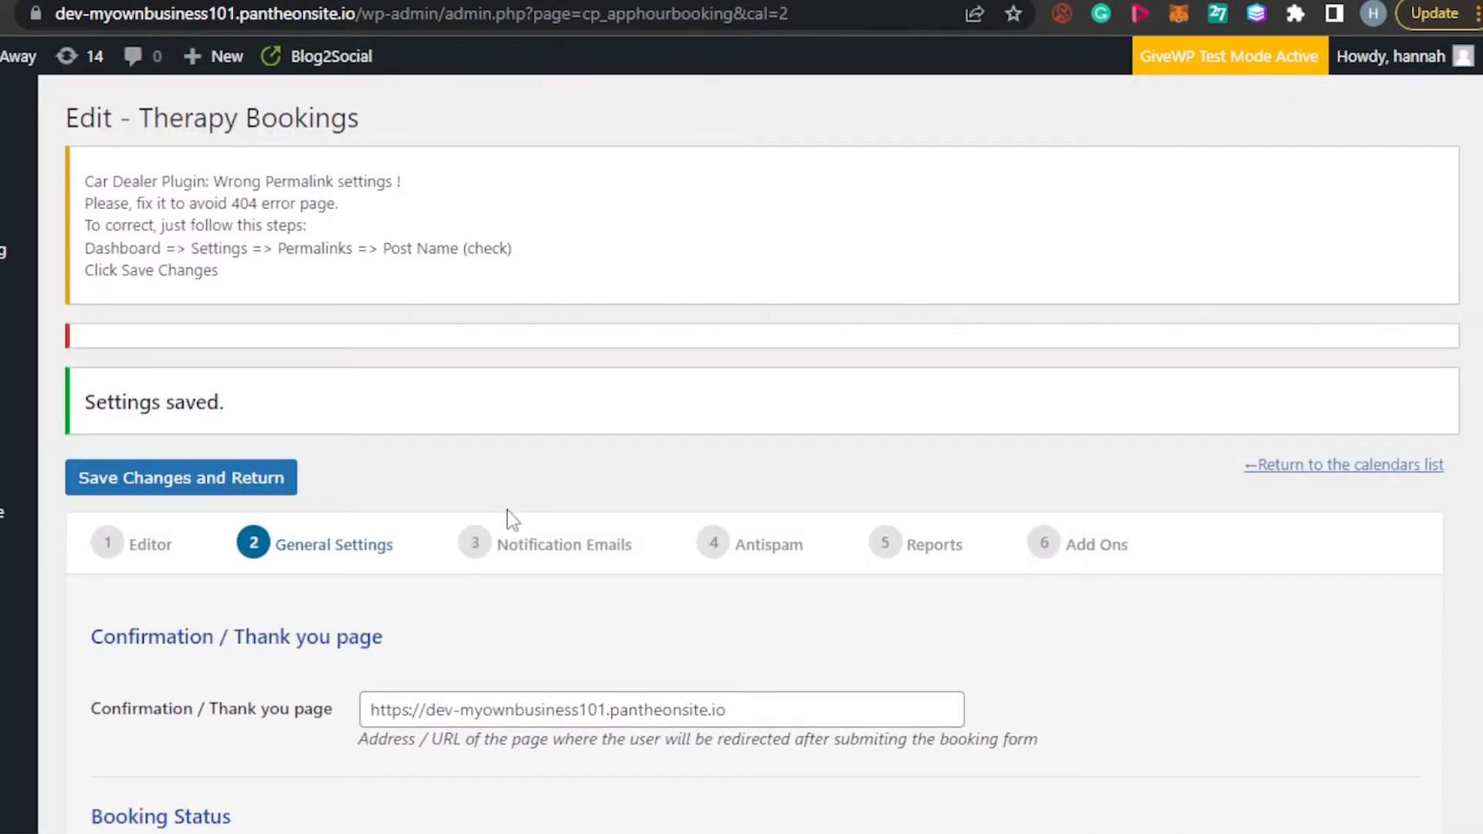
Open the notification email settings and examine the sender and recipient options, administrator notification and customer confirmation message.
{"action": "left_click", "coordinate": [503, 544]}
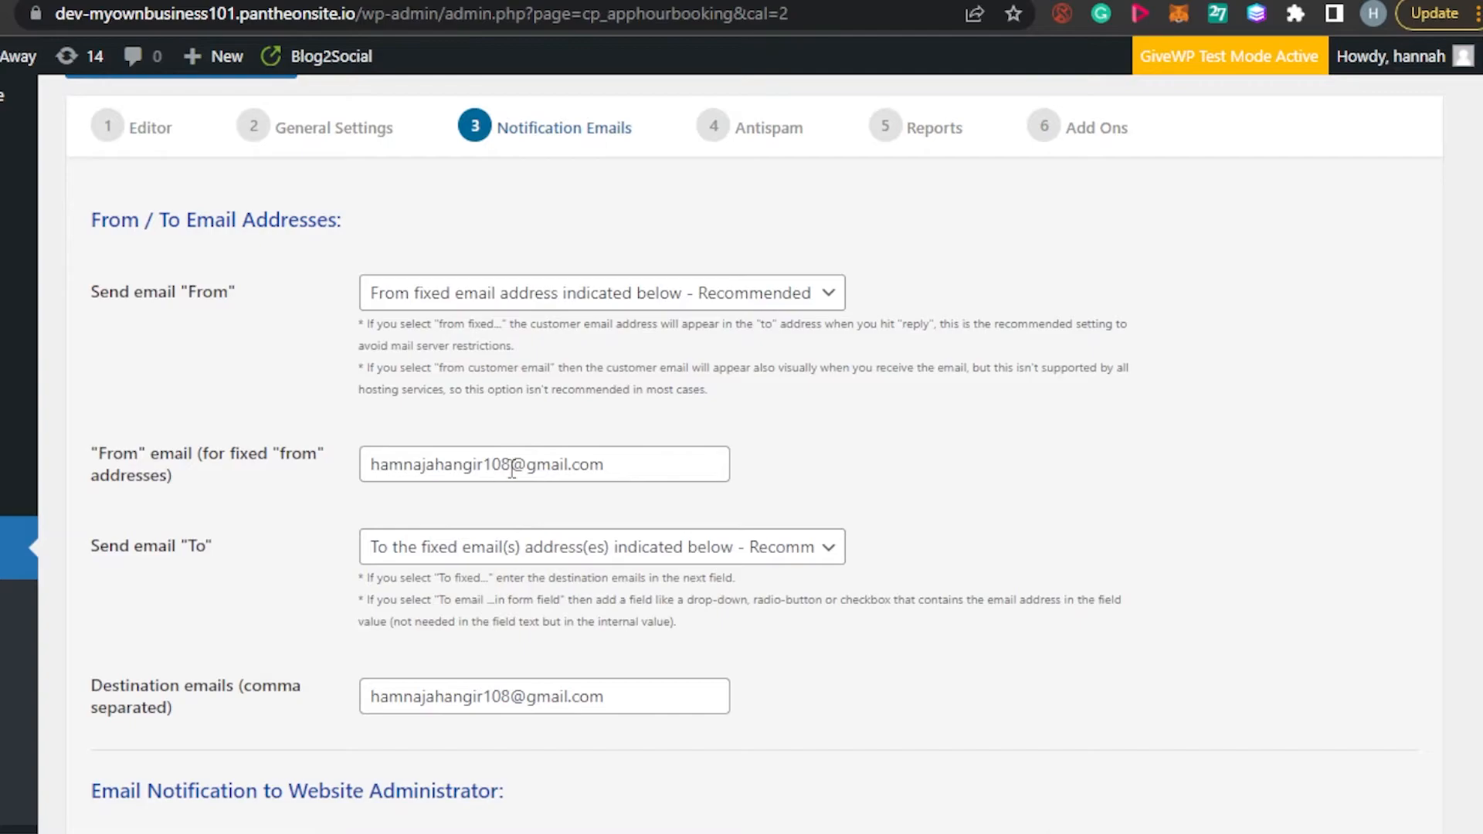
{"action": "scroll", "coordinate": [1375, 413], "scroll_direction": "down", "scroll_amount": 3}
{"action": "scroll", "coordinate": [1375, 413], "scroll_direction": "down", "scroll_amount": 2}
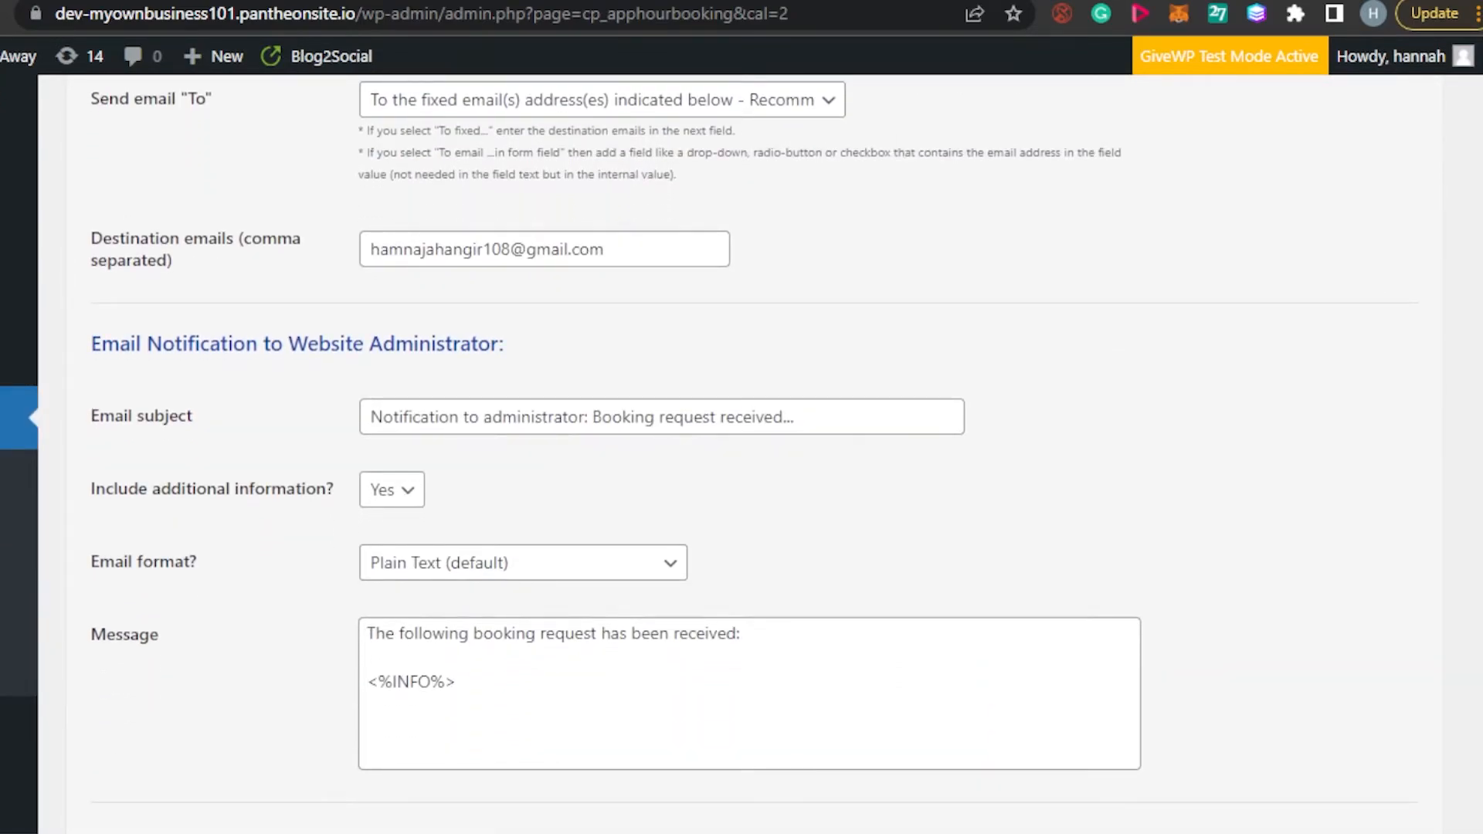
{"action": "scroll", "coordinate": [742, 452], "scroll_direction": "down", "scroll_amount": 3}
{"action": "scroll", "coordinate": [742, 452], "scroll_direction": "down", "scroll_amount": 5}
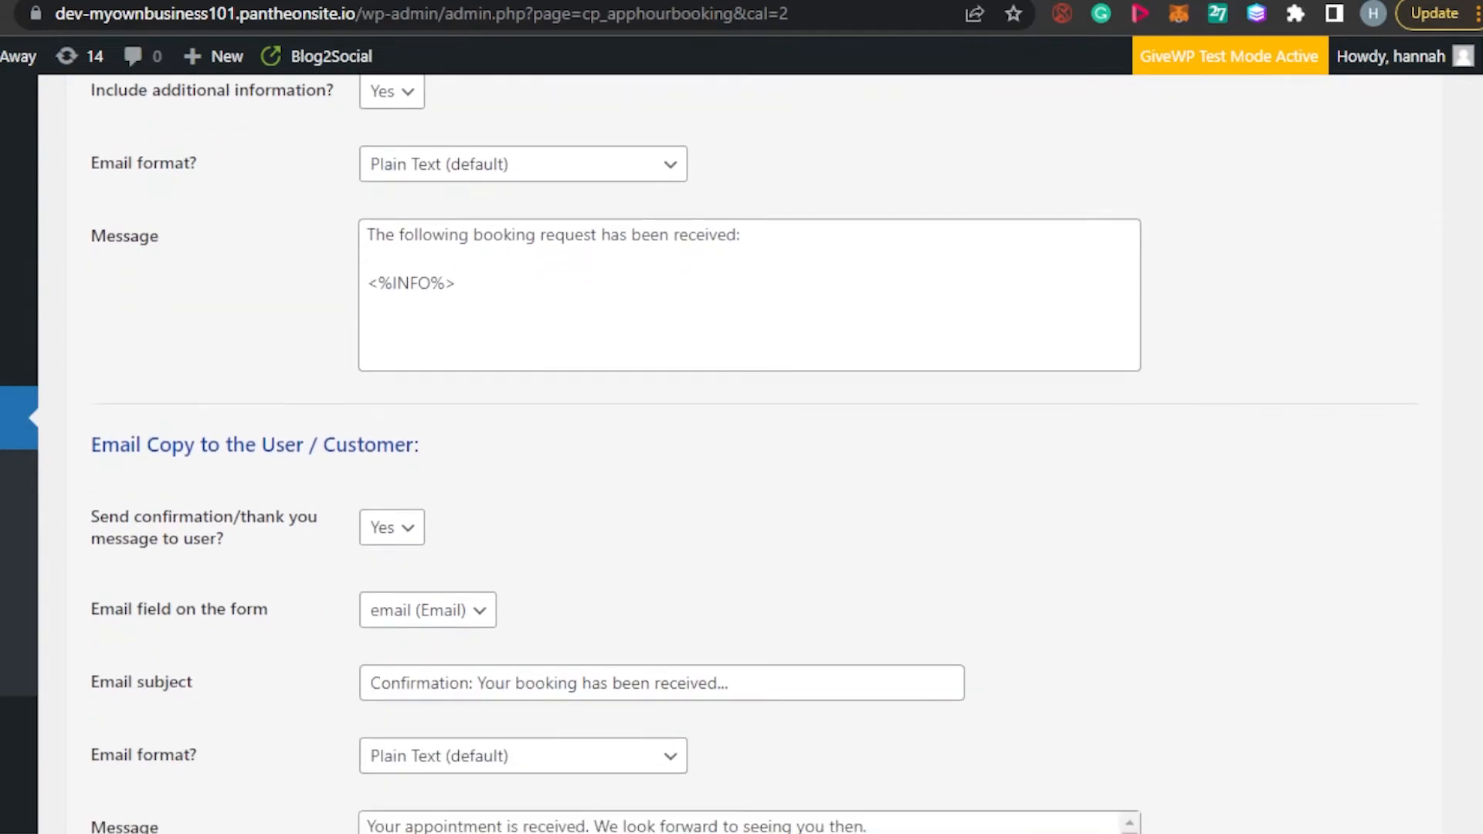
{"action": "scroll", "coordinate": [742, 452], "scroll_direction": "up", "scroll_amount": 12}
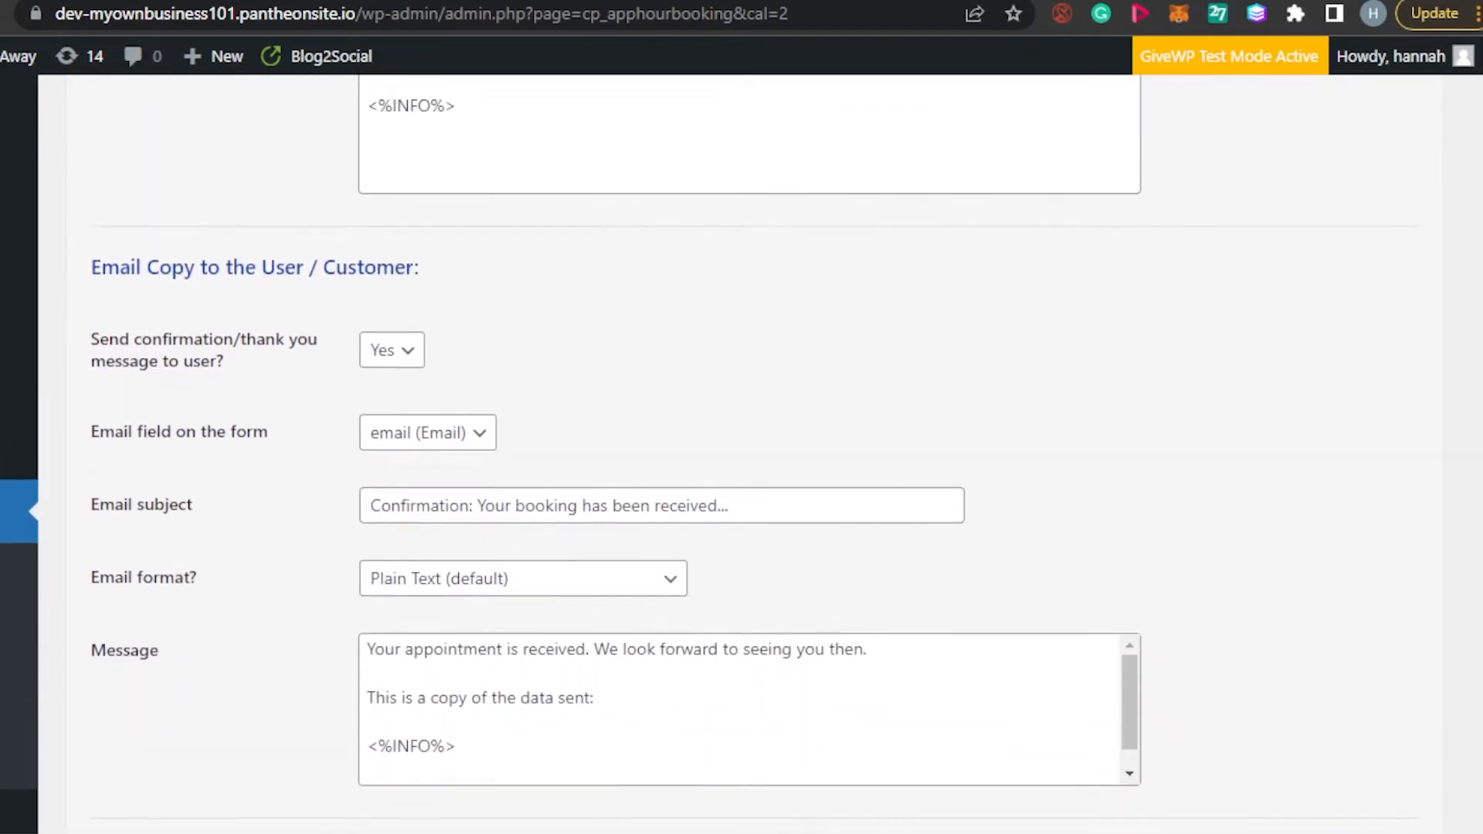
{"action": "scroll", "coordinate": [742, 452], "scroll_direction": "down", "scroll_amount": 10}
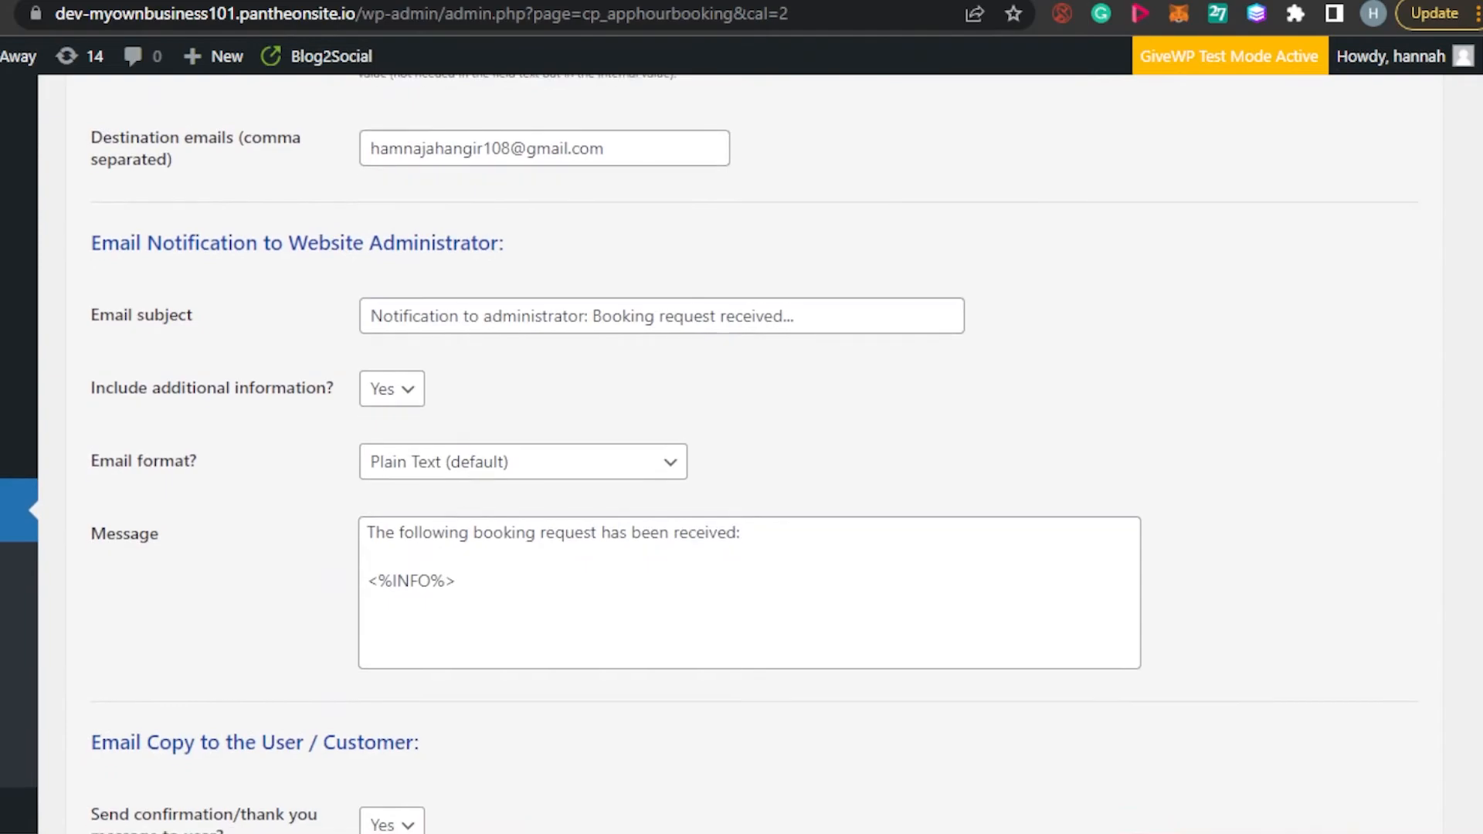
{"action": "scroll", "coordinate": [742, 452], "scroll_direction": "down", "scroll_amount": 3}
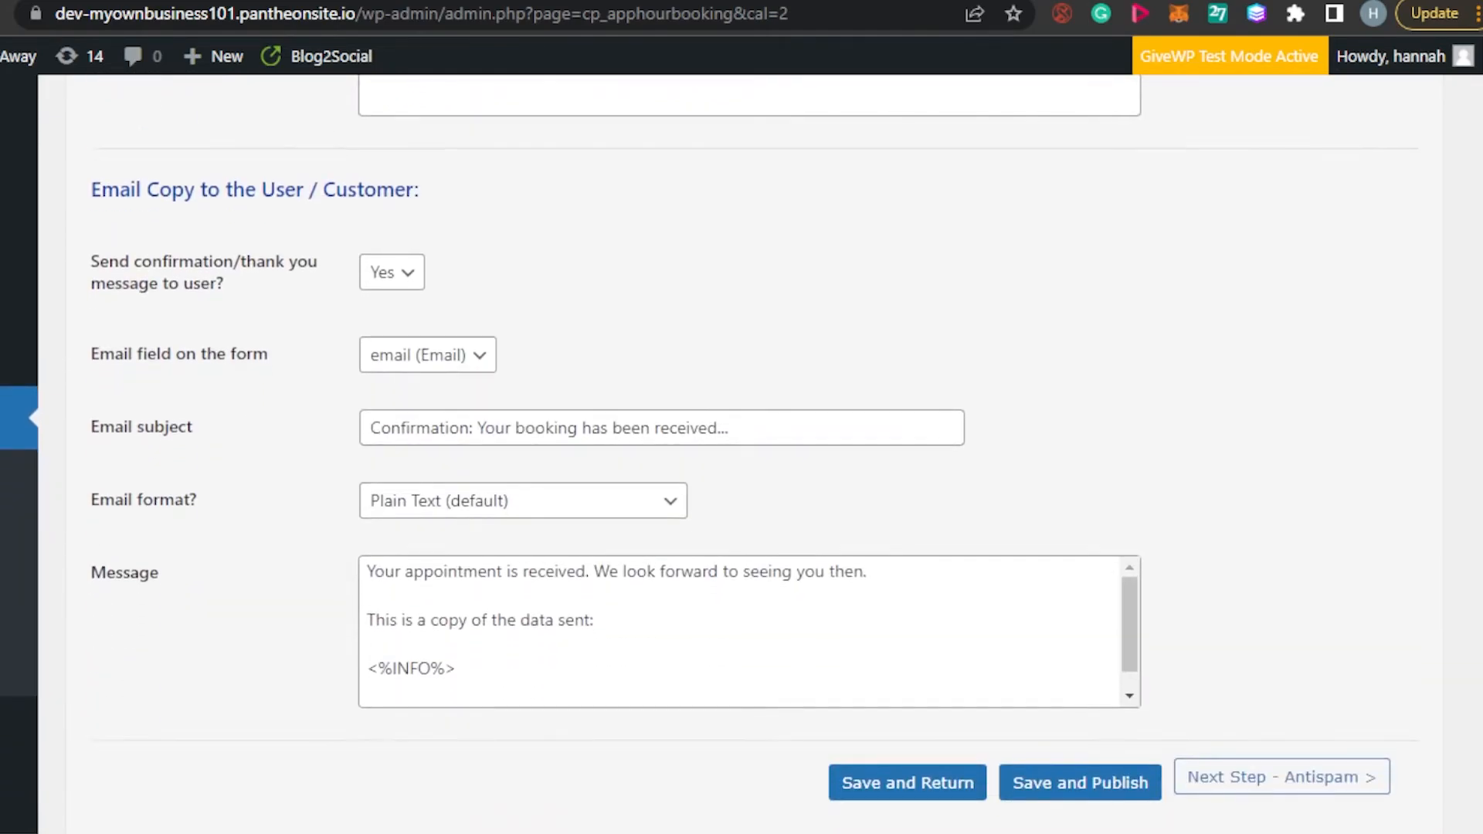
Open the antispam settings and keep captcha verification set to Yes.
{"action": "scroll", "coordinate": [742, 452], "scroll_direction": "up", "scroll_amount": 16}
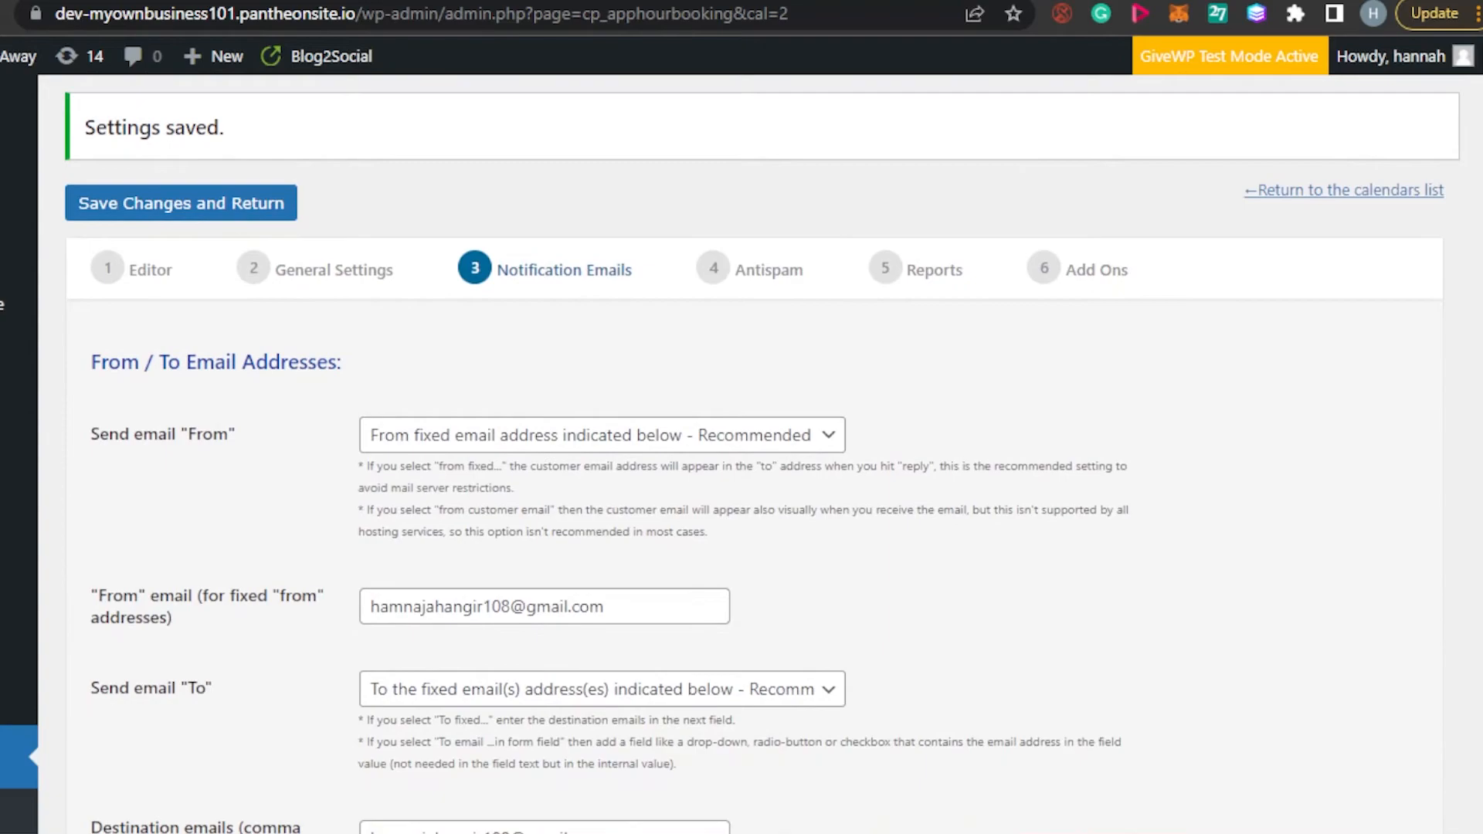
{"action": "left_click", "coordinate": [748, 269]}
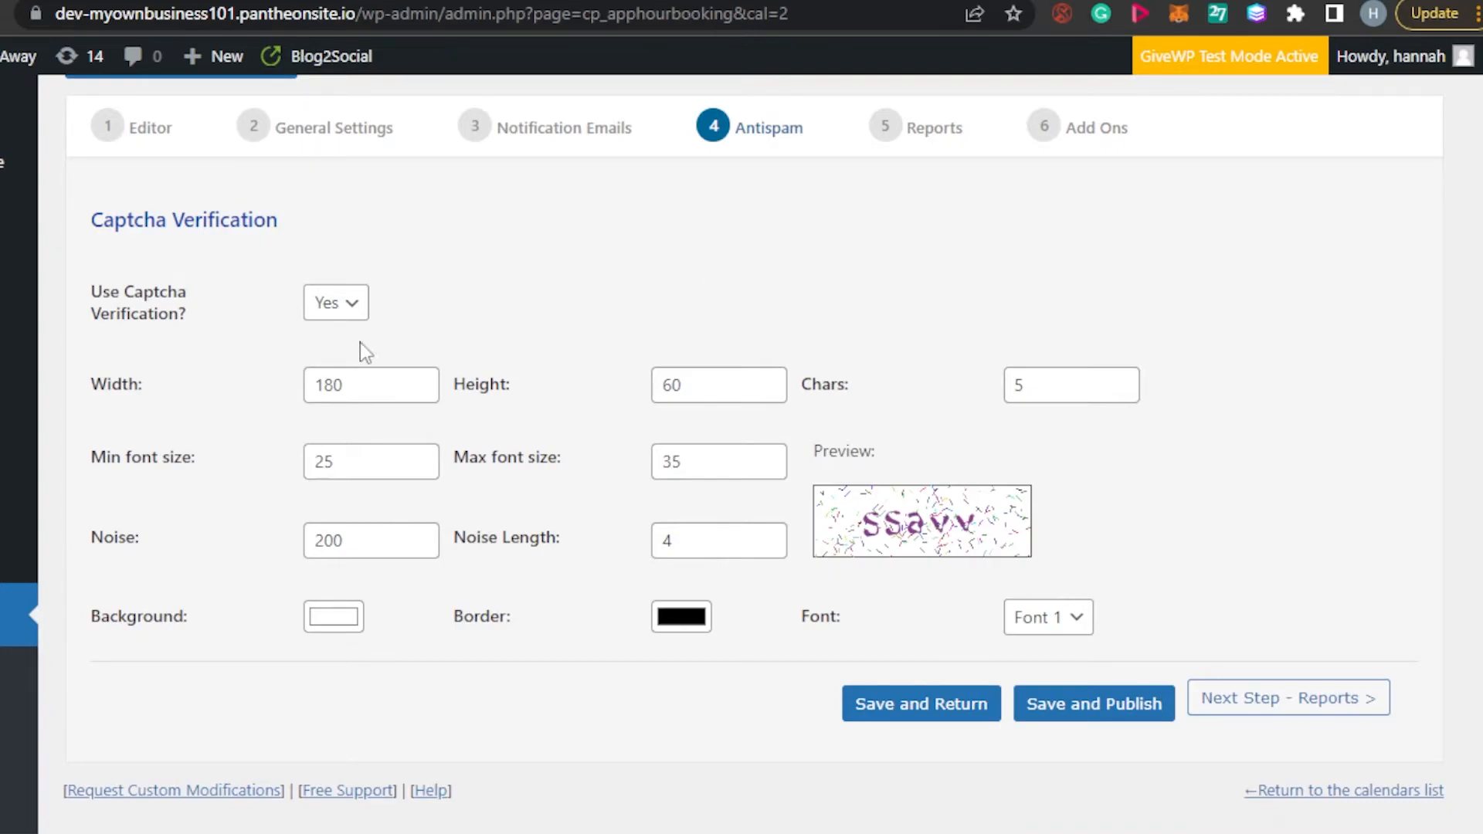
{"action": "left_click", "coordinate": [332, 315]}
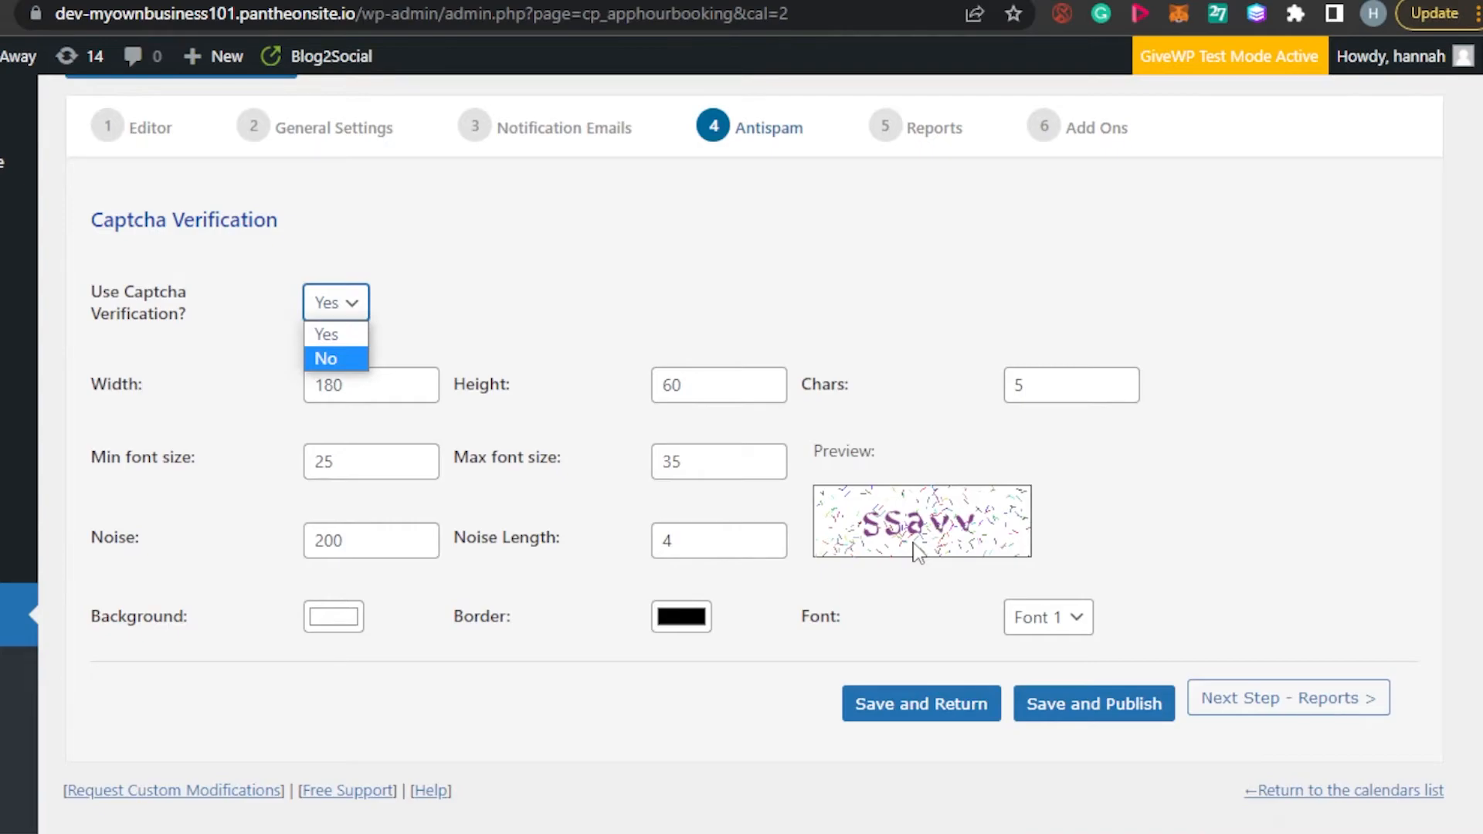
{"action": "left_click", "coordinate": [335, 334]}
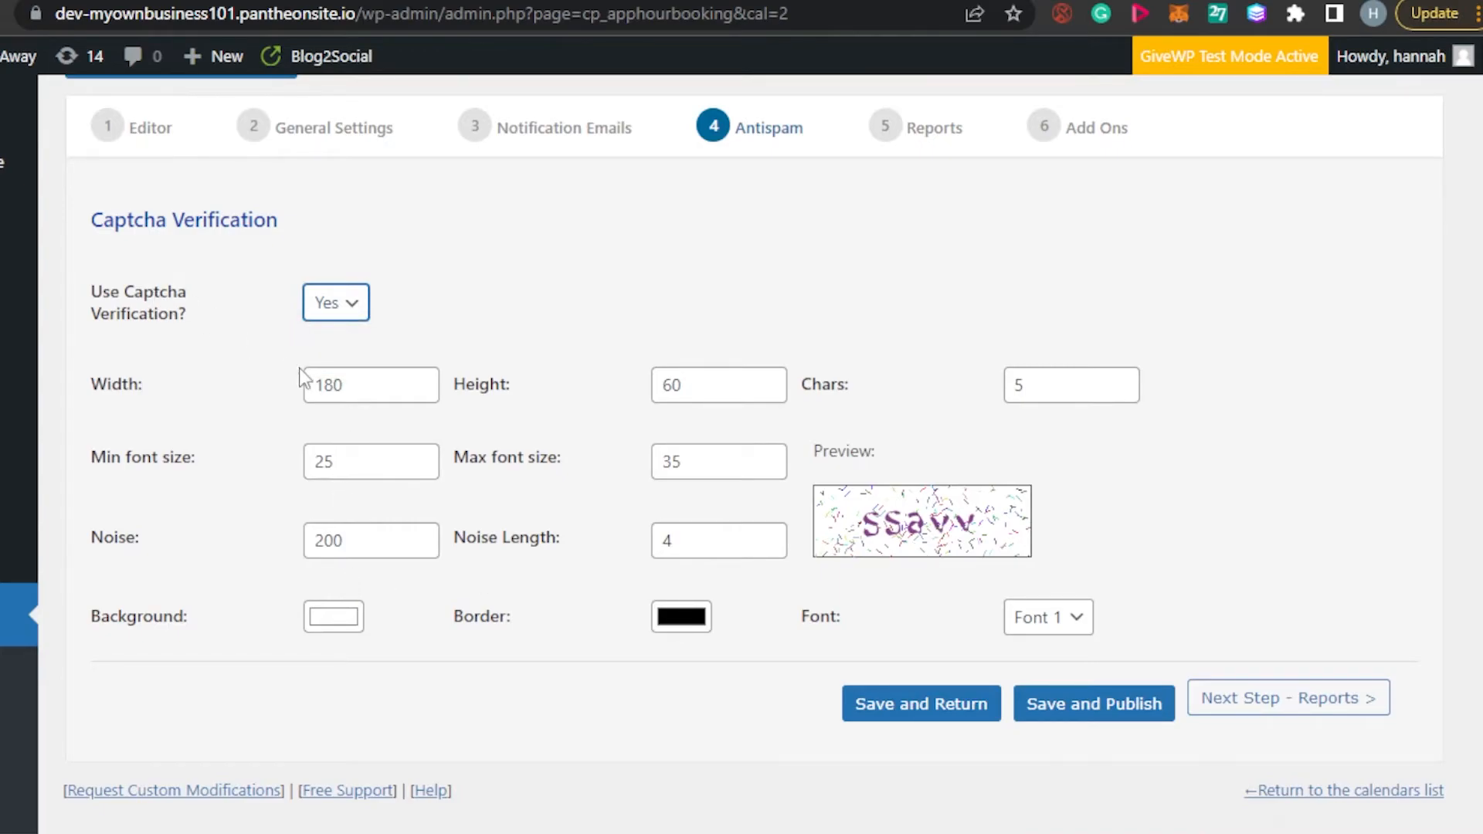
Review the automatic CSV report settings and the add-ons section of the calendar.
{"action": "scroll", "coordinate": [1113, 306], "scroll_direction": "up", "scroll_amount": 3}
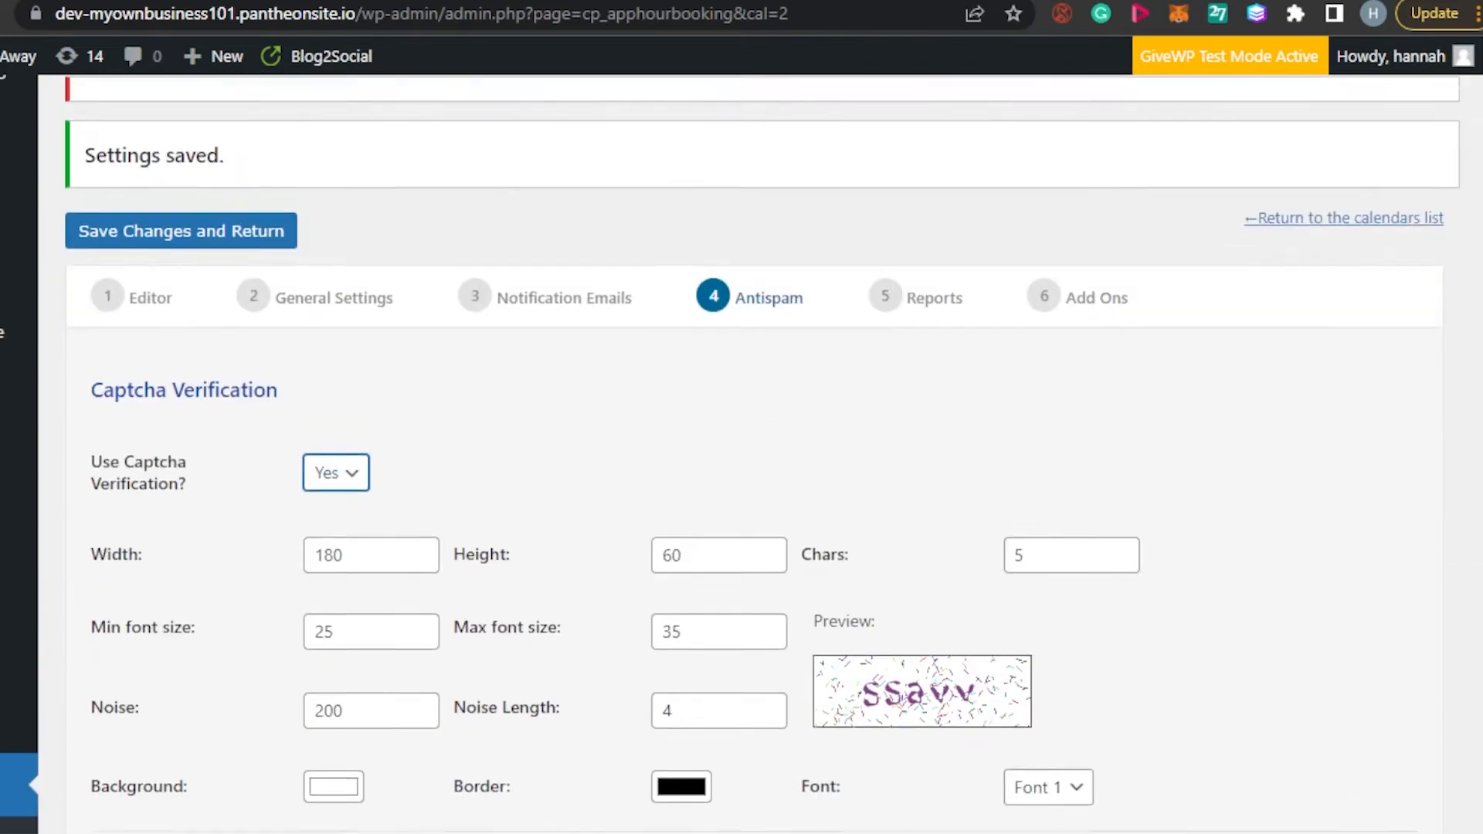
{"action": "left_click", "coordinate": [916, 324]}
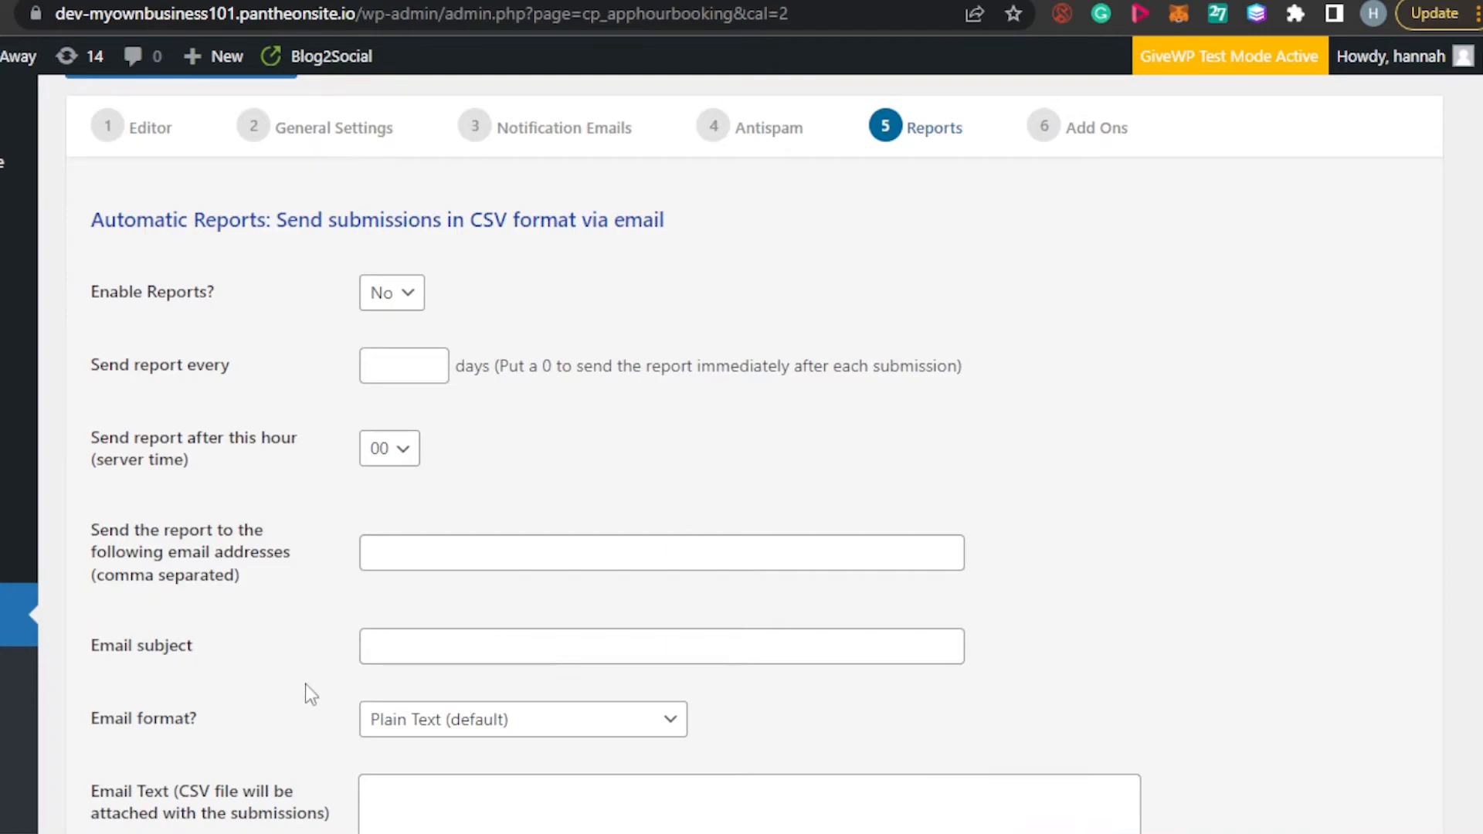
{"action": "scroll", "coordinate": [741, 464], "scroll_direction": "down", "scroll_amount": 2}
{"action": "scroll", "coordinate": [1049, 376], "scroll_direction": "up", "scroll_amount": 7}
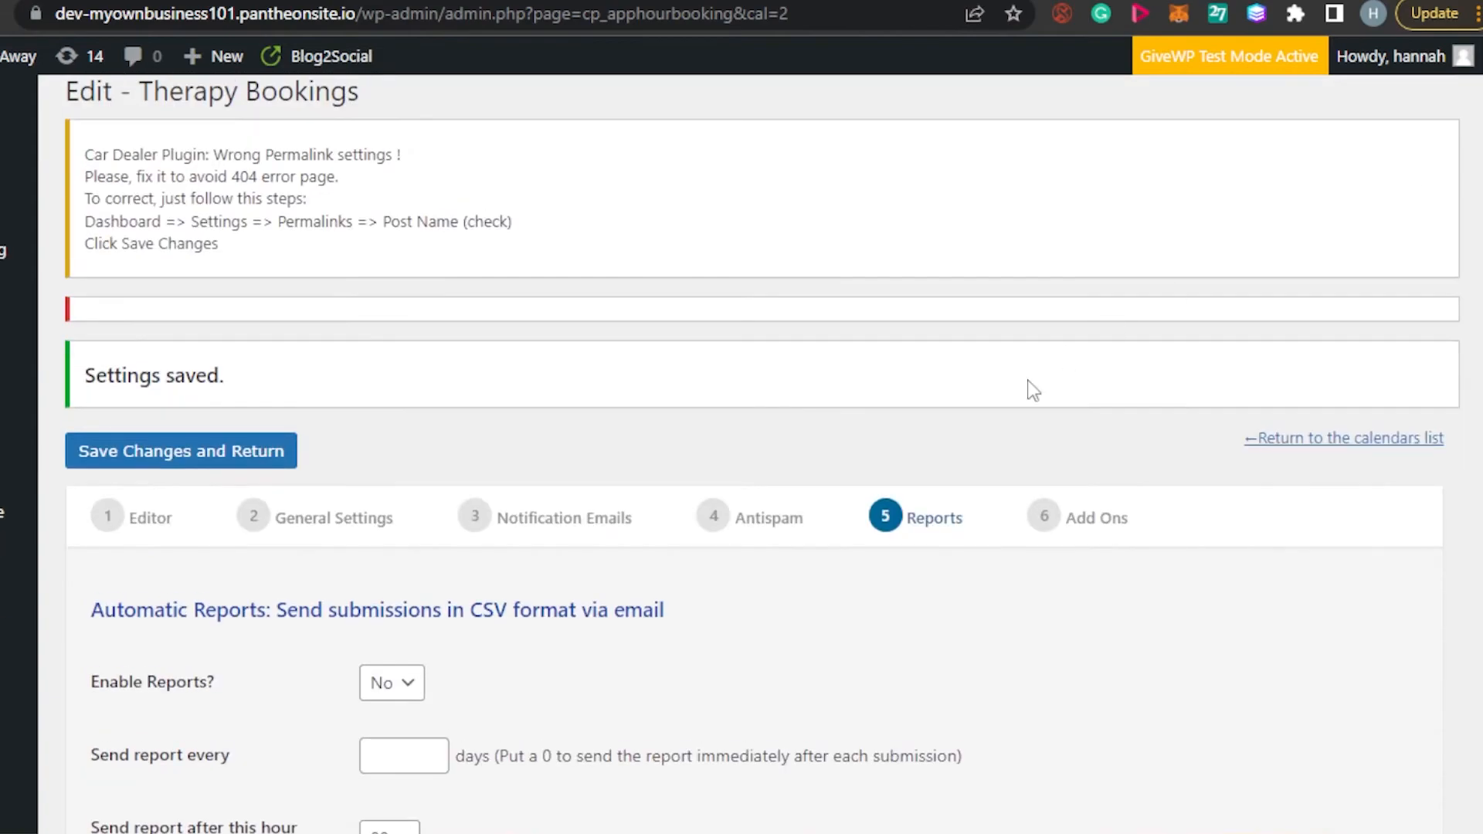
{"action": "left_click", "coordinate": [1052, 514]}
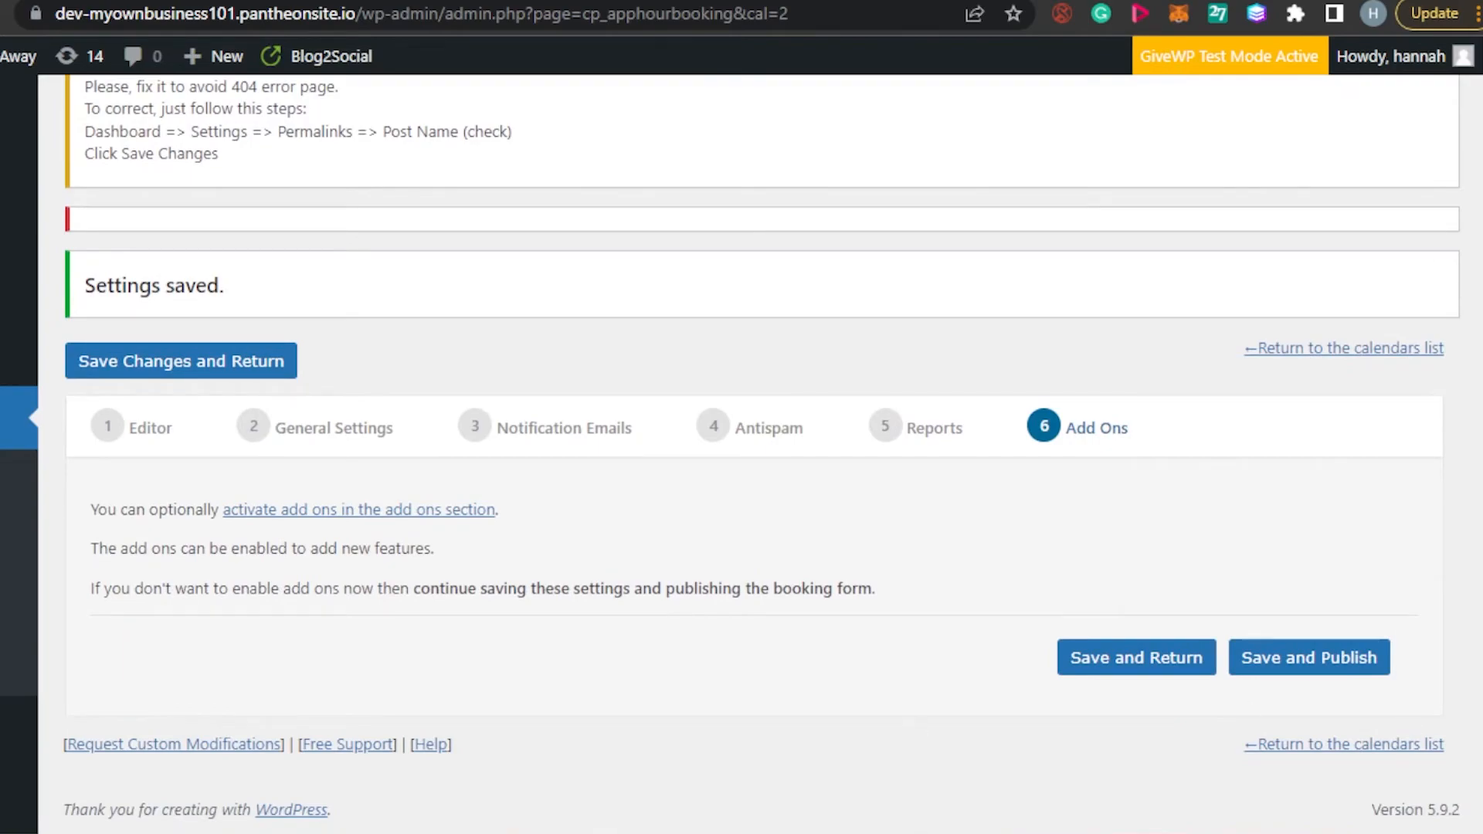
Open the Appointment field's settings in the form editor and keep the Service 1 duration at 60 min.
{"action": "left_click", "coordinate": [149, 432]}
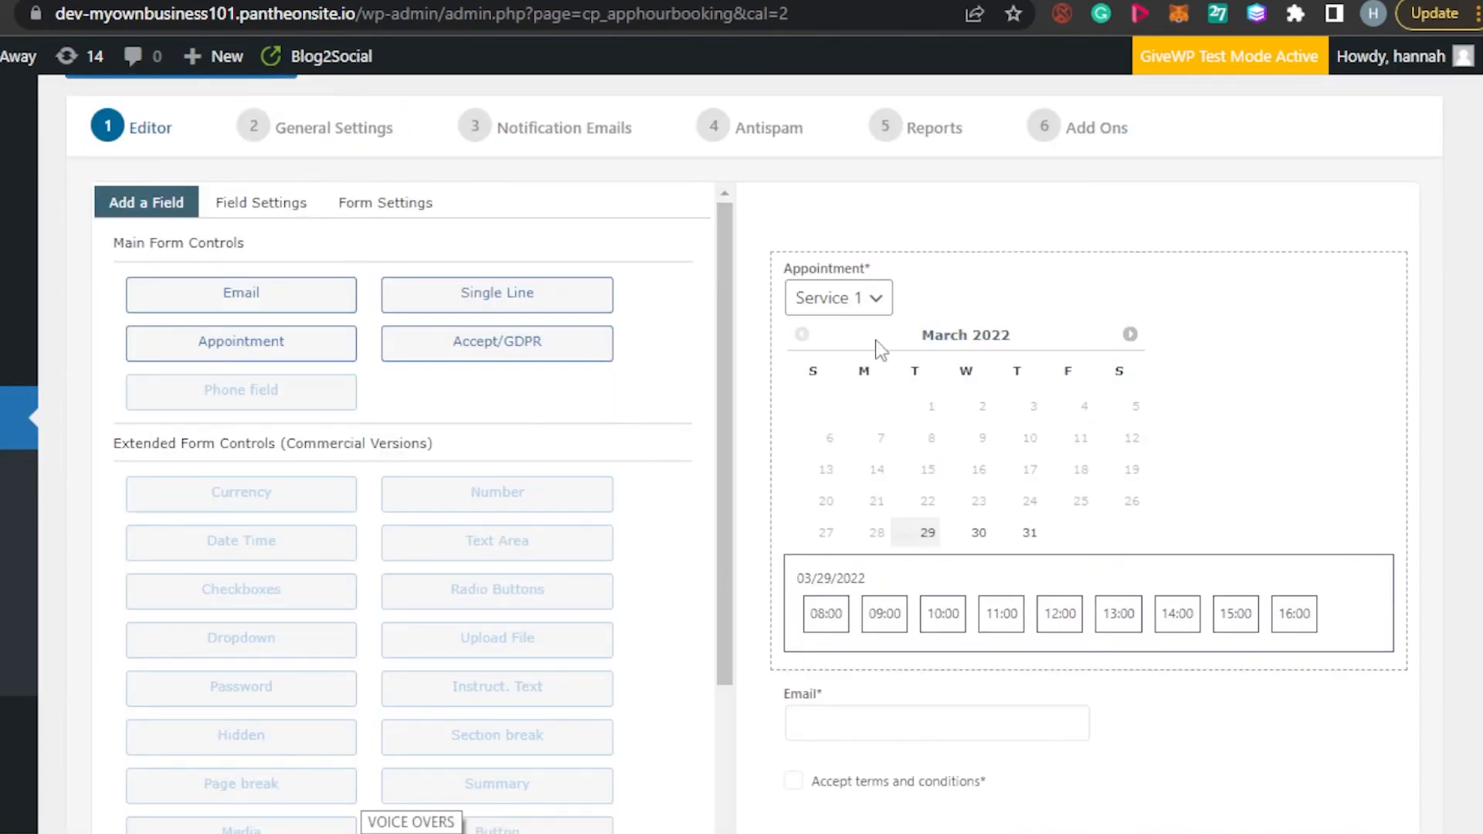
{"action": "scroll", "coordinate": [856, 231], "scroll_direction": "down", "scroll_amount": 5}
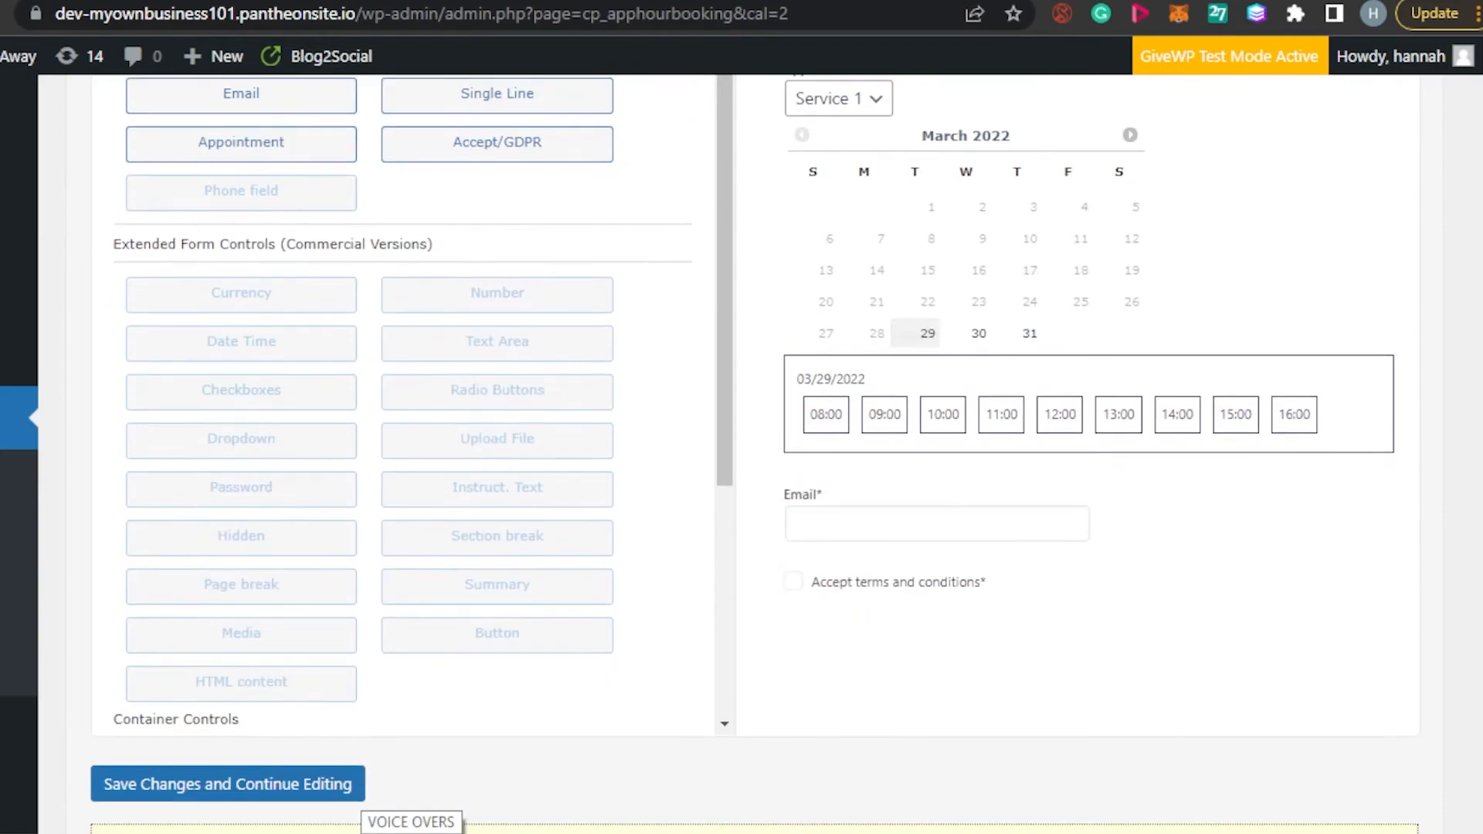
{"action": "scroll", "coordinate": [856, 230], "scroll_direction": "up", "scroll_amount": 4}
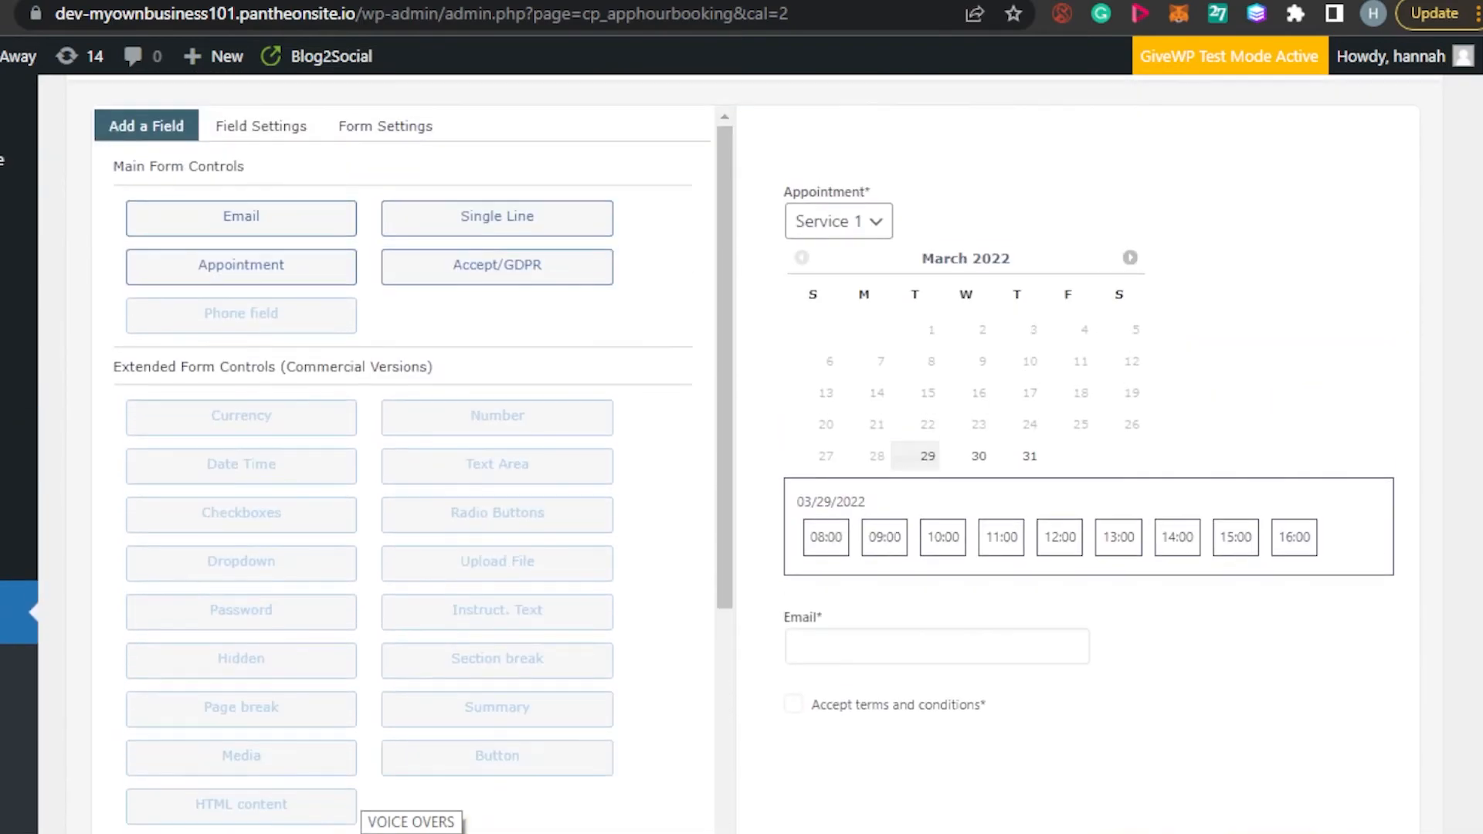
{"action": "left_click", "coordinate": [827, 225]}
{"action": "left_click", "coordinate": [821, 258]}
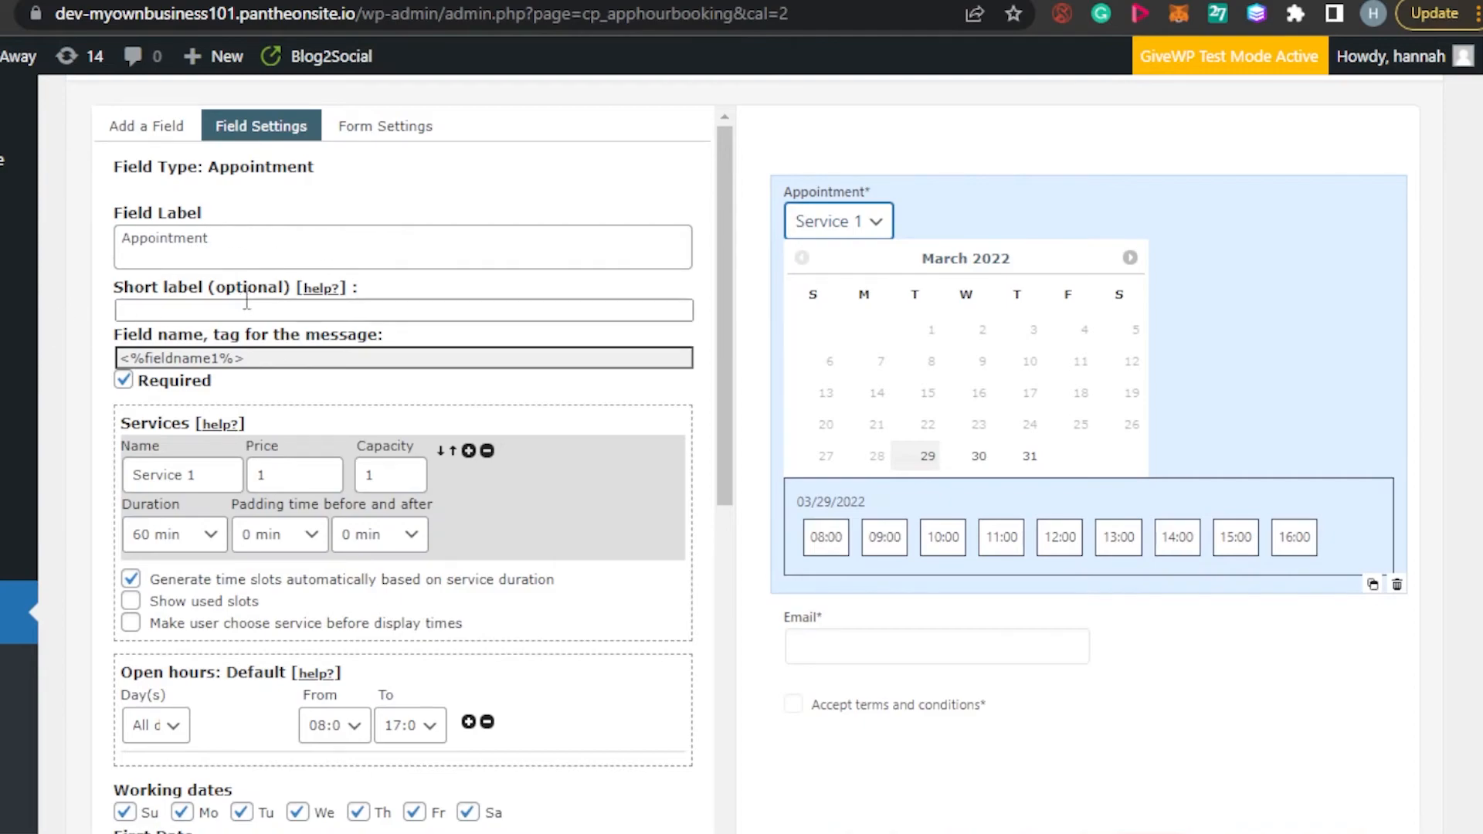
{"action": "left_click", "coordinate": [222, 537]}
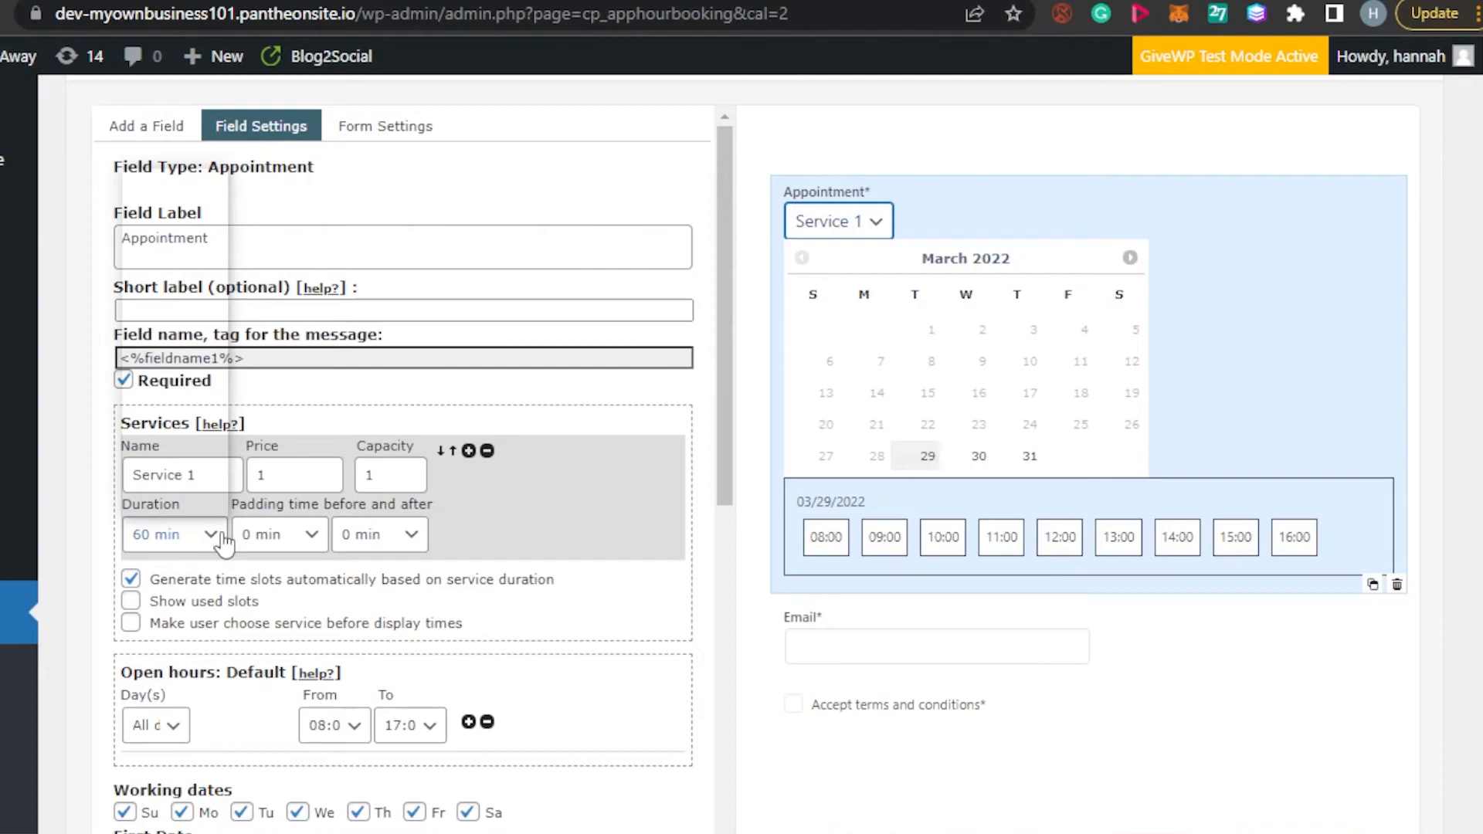
{"action": "left_click", "coordinate": [168, 507]}
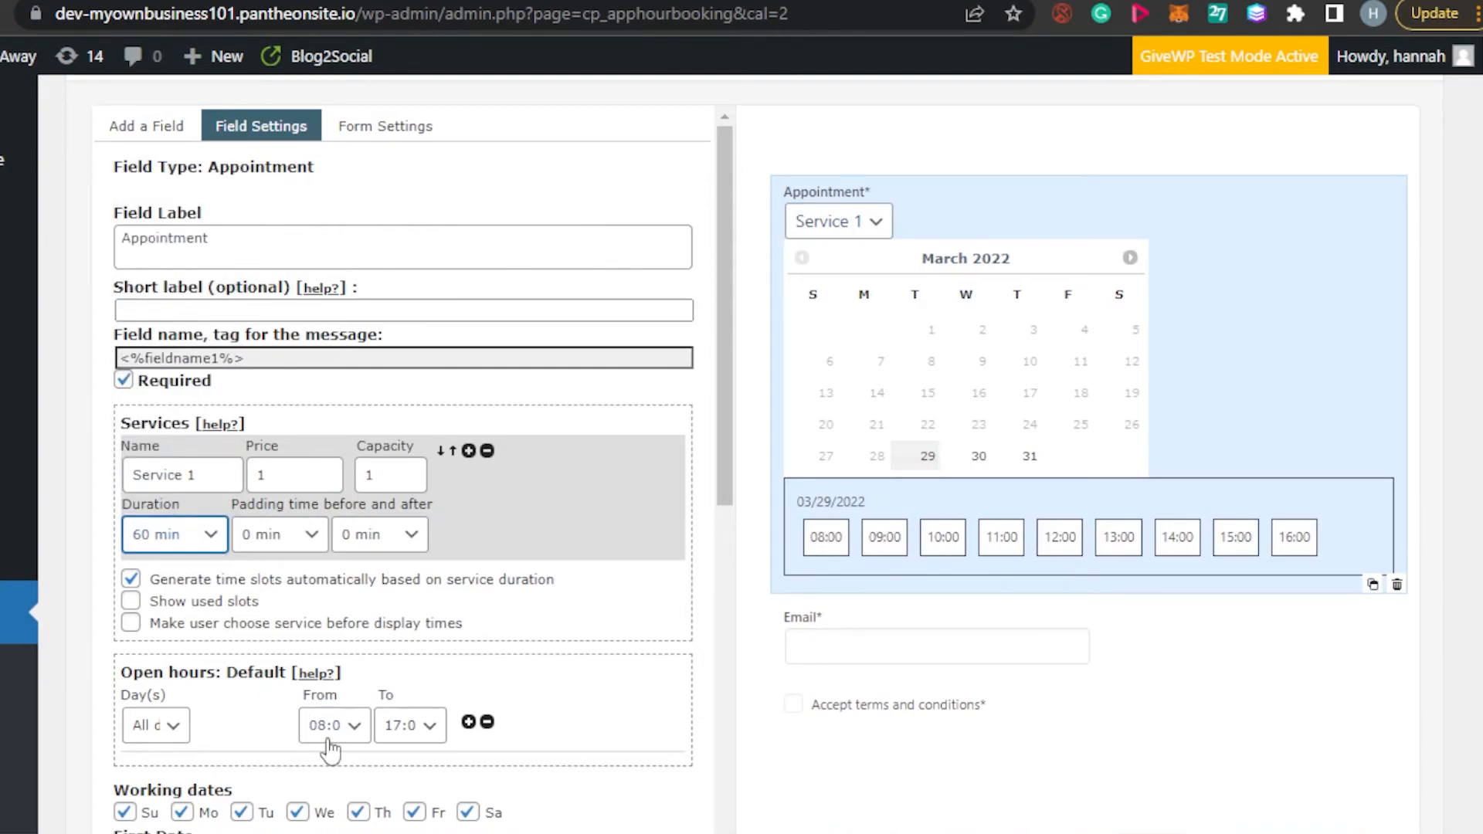
Exclude Saturday and Sunday from the appointment field's working dates.
{"action": "scroll", "coordinate": [1081, 386], "scroll_direction": "down", "scroll_amount": 5}
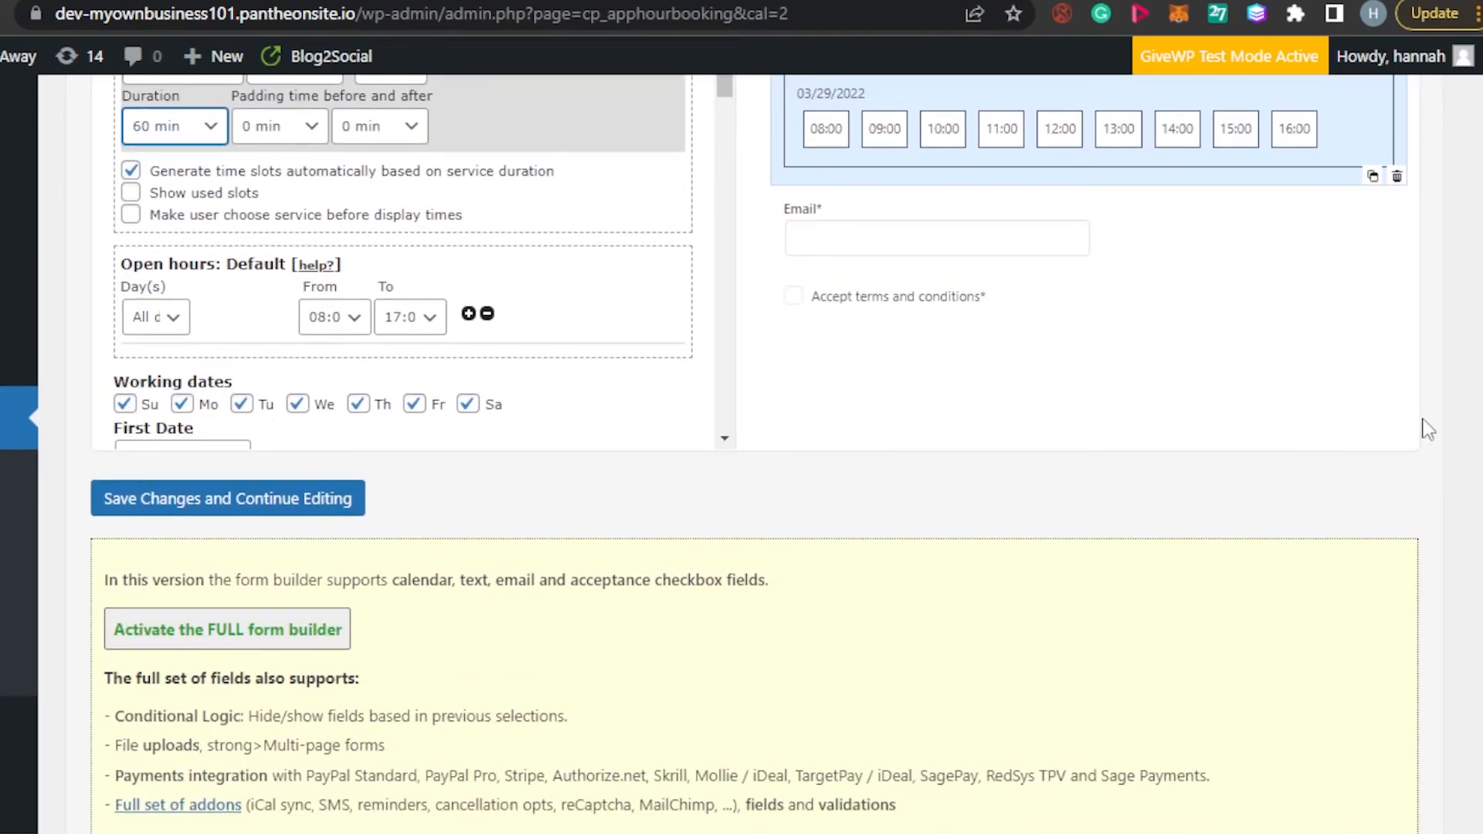
{"action": "left_click", "coordinate": [466, 404]}
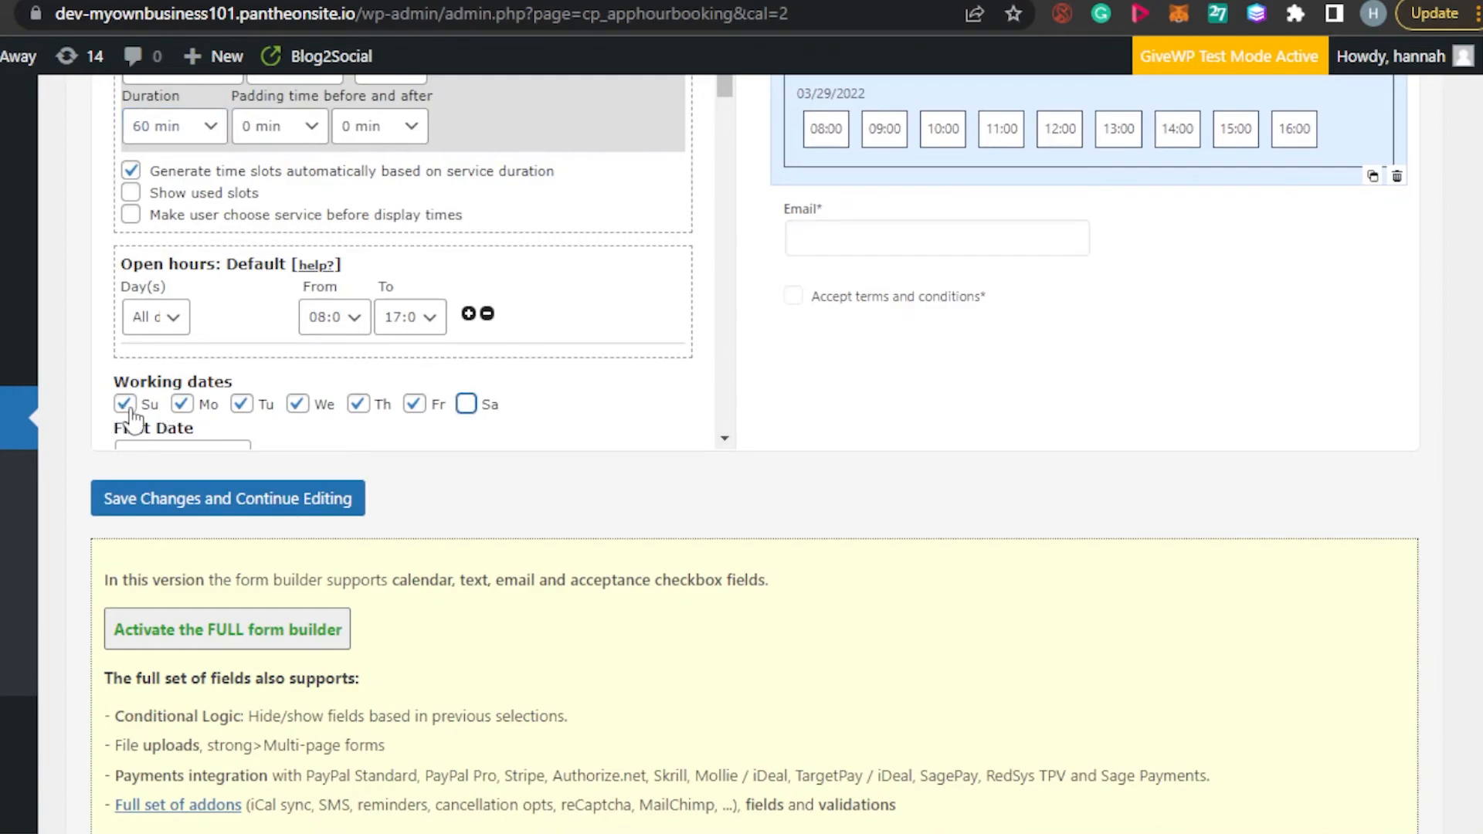
{"action": "left_click", "coordinate": [125, 404]}
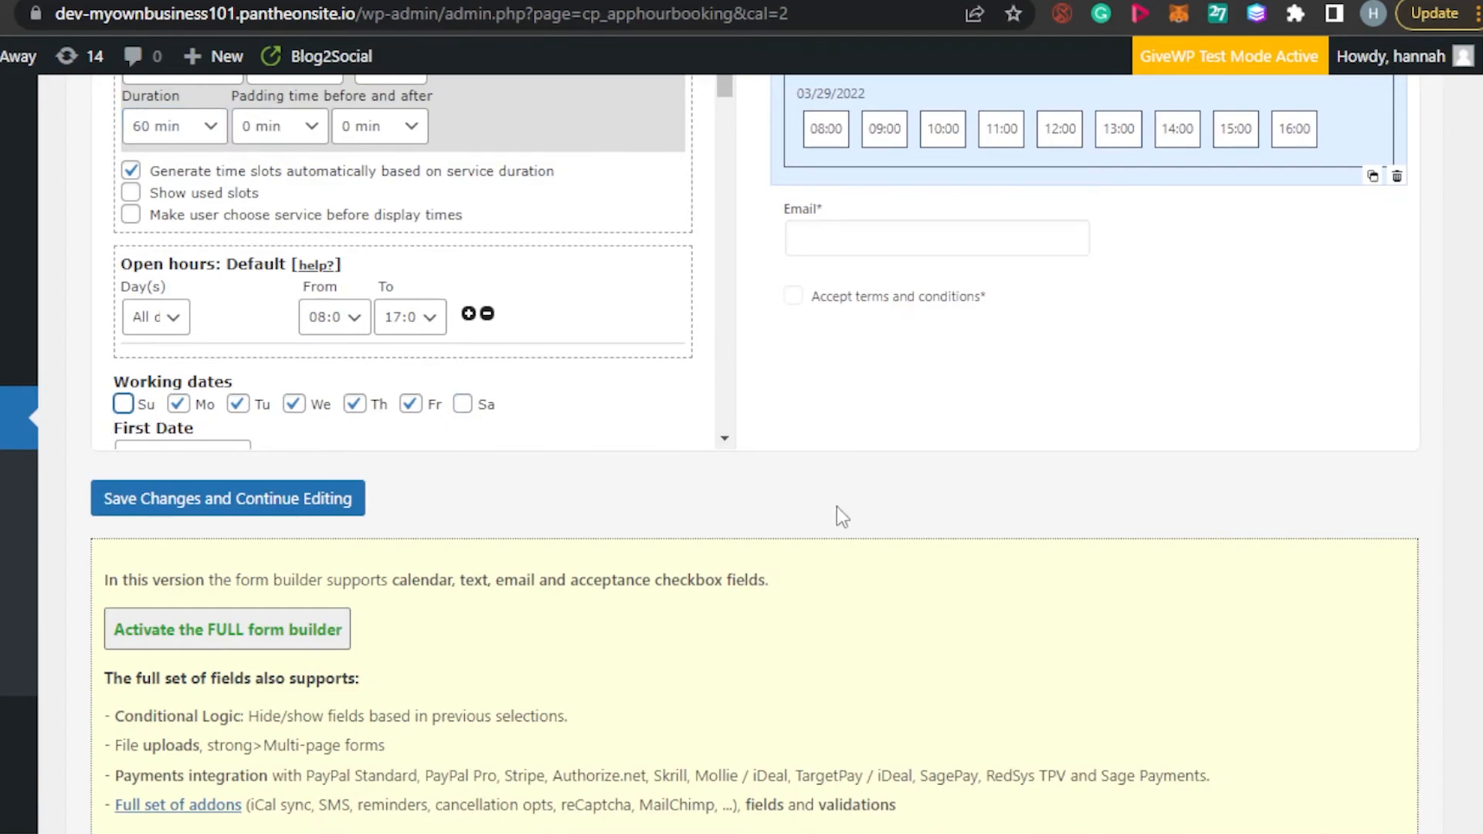
Examine the appointment form preview, the button labels, the validation error messages and the other form texts.
{"action": "scroll", "coordinate": [972, 461], "scroll_direction": "up", "scroll_amount": 7}
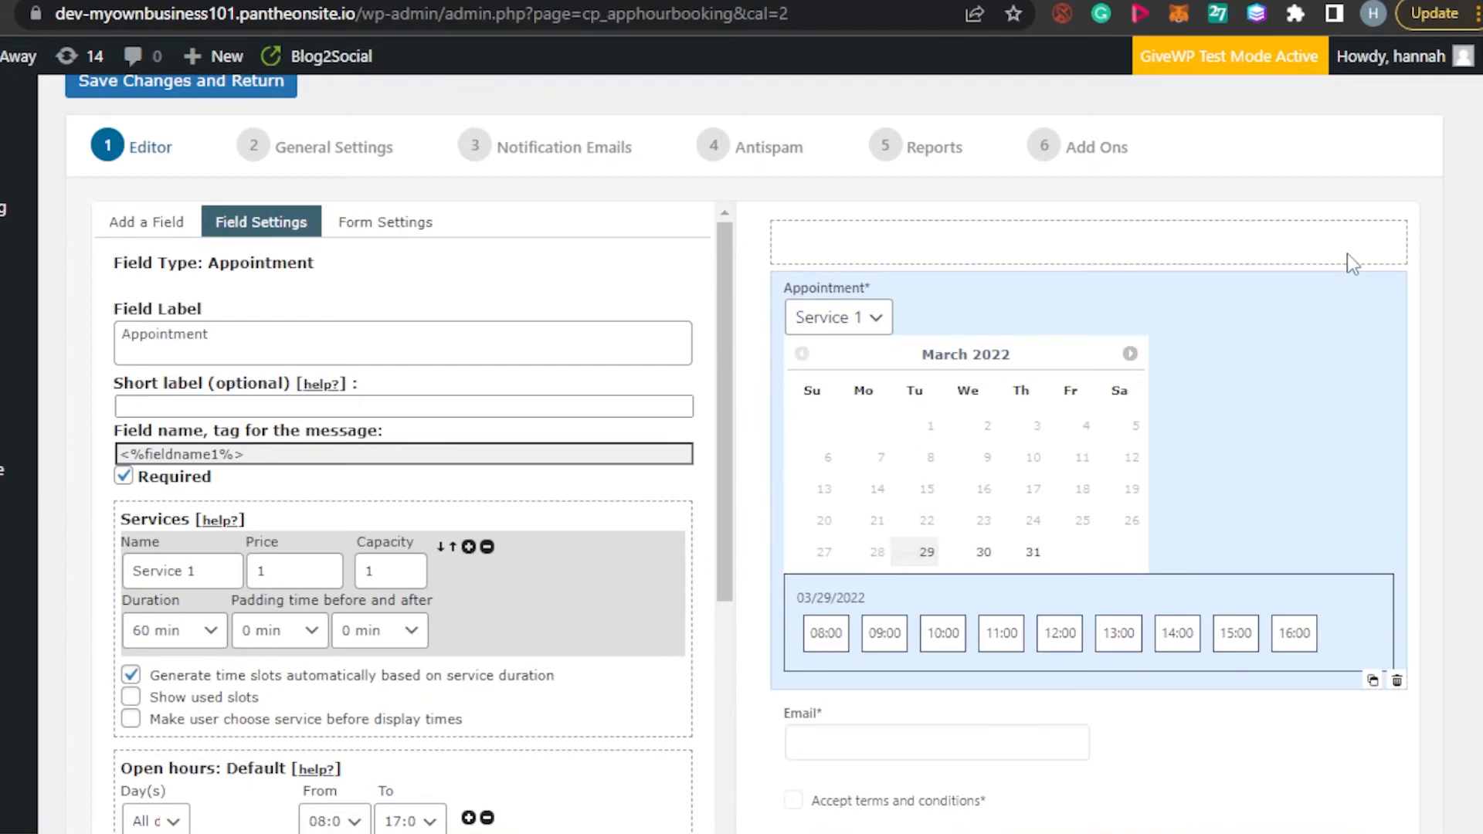
{"action": "scroll", "coordinate": [981, 434], "scroll_direction": "down", "scroll_amount": 2}
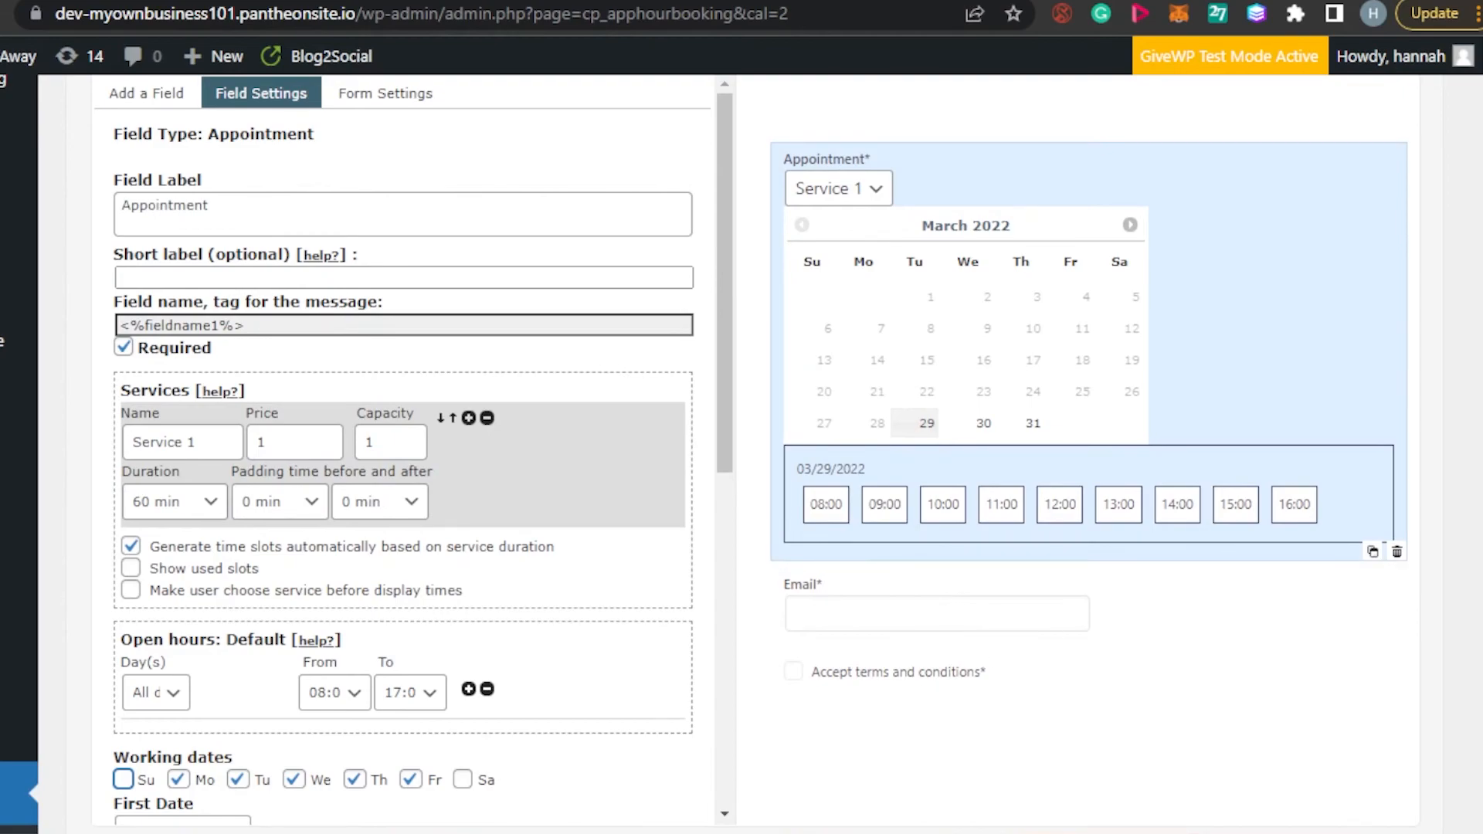
{"action": "scroll", "coordinate": [911, 325], "scroll_direction": "down", "scroll_amount": 1}
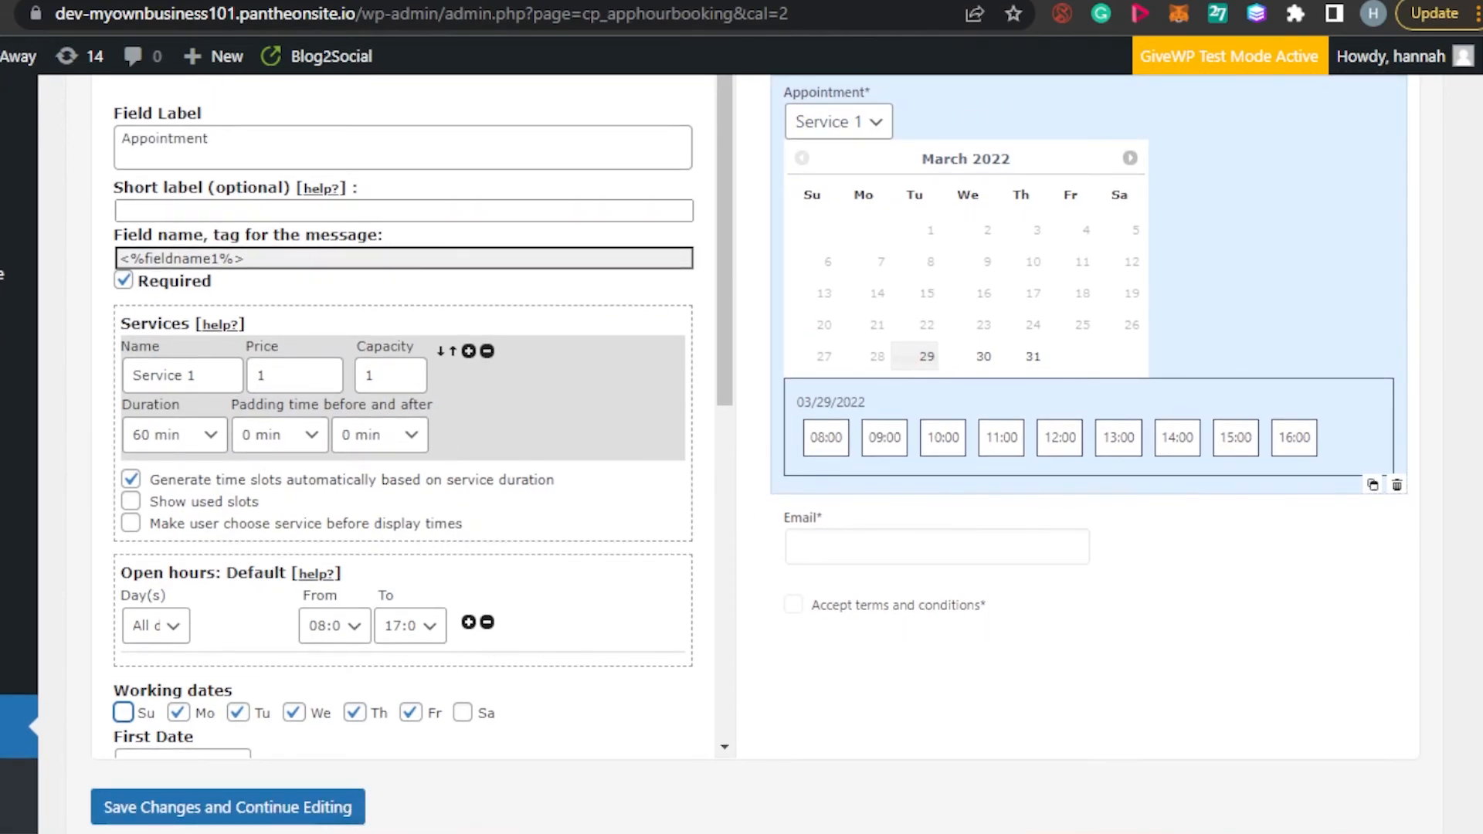
{"action": "scroll", "coordinate": [1226, 517], "scroll_direction": "down", "scroll_amount": 8}
{"action": "scroll", "coordinate": [756, 455], "scroll_direction": "down", "scroll_amount": 7}
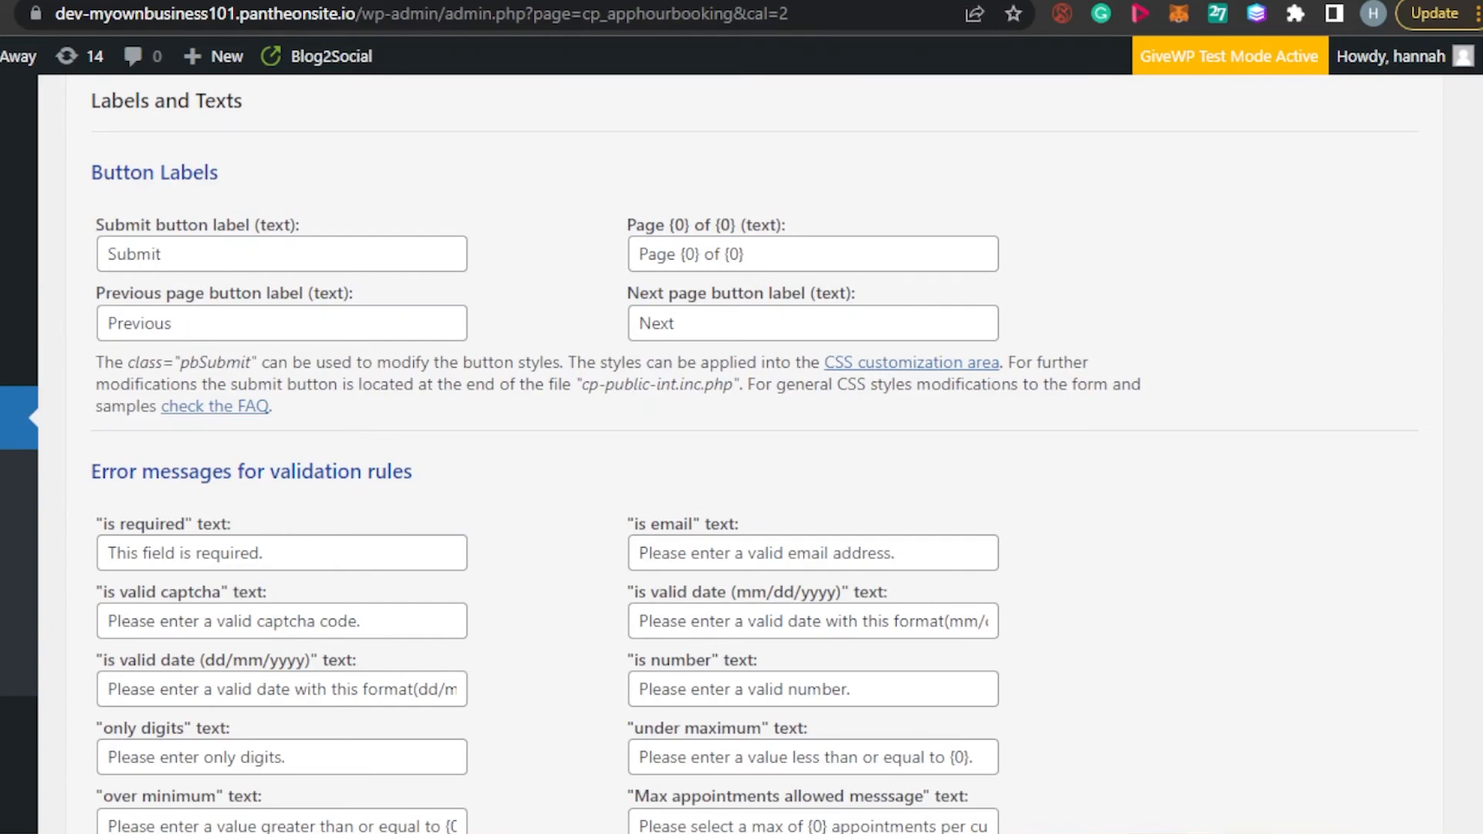
{"action": "scroll", "coordinate": [715, 217], "scroll_direction": "down", "scroll_amount": 3}
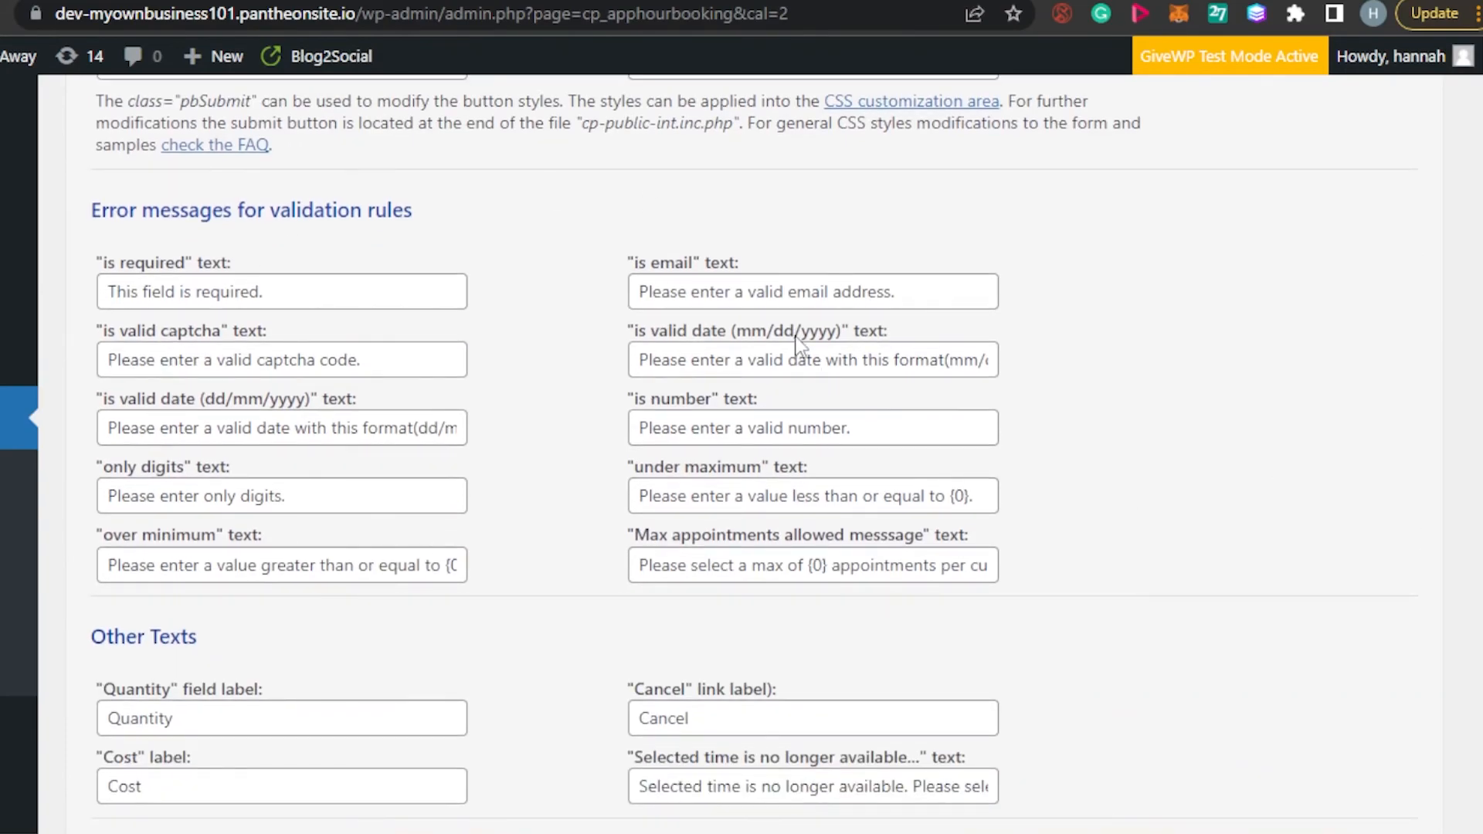
{"action": "scroll", "coordinate": [742, 454], "scroll_direction": "down", "scroll_amount": 3}
{"action": "scroll", "coordinate": [741, 454], "scroll_direction": "up", "scroll_amount": 12}
{"action": "scroll", "coordinate": [742, 454], "scroll_direction": "down", "scroll_amount": 10}
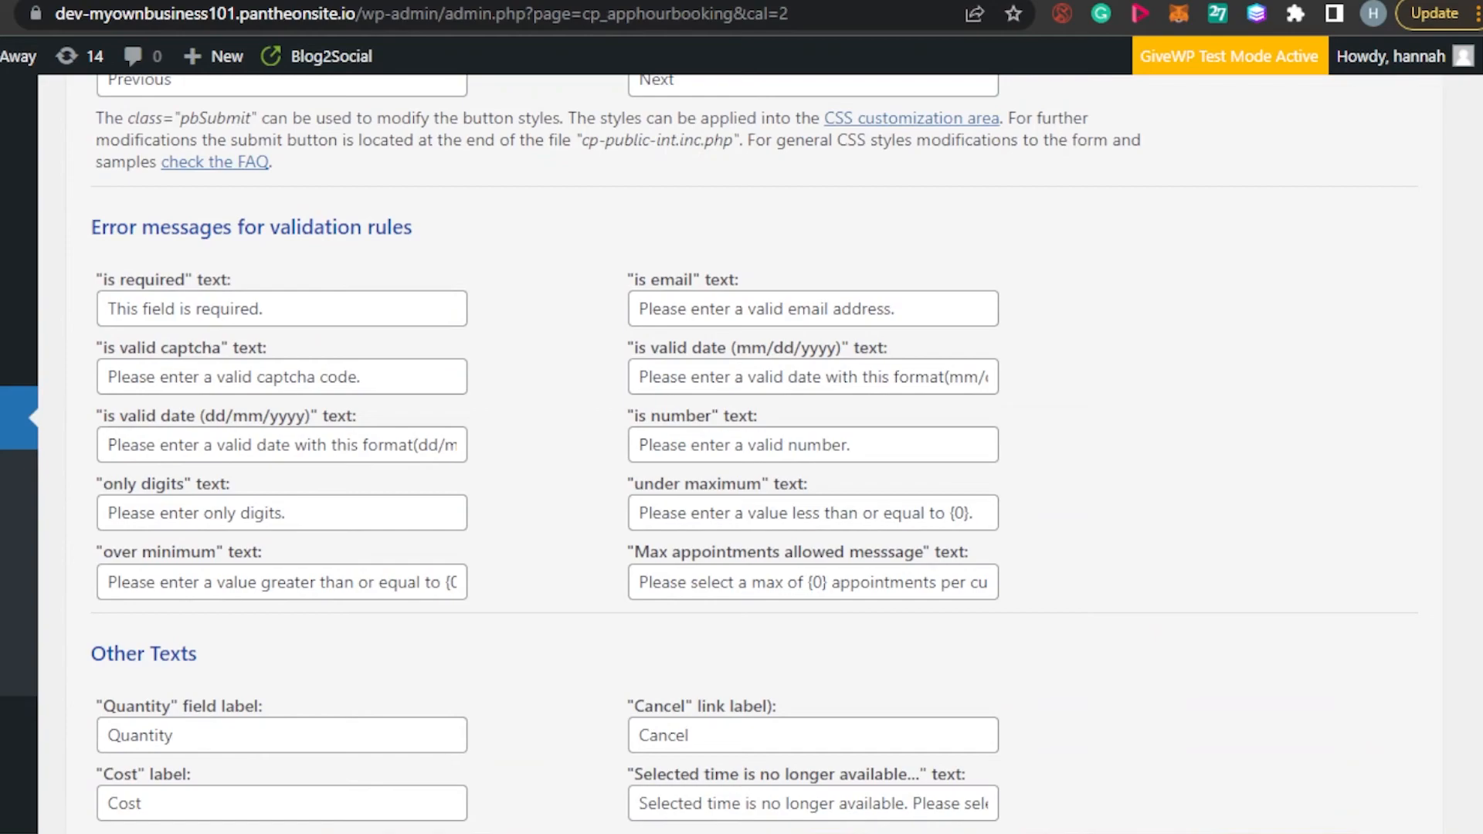
{"action": "scroll", "coordinate": [741, 454], "scroll_direction": "down", "scroll_amount": 3}
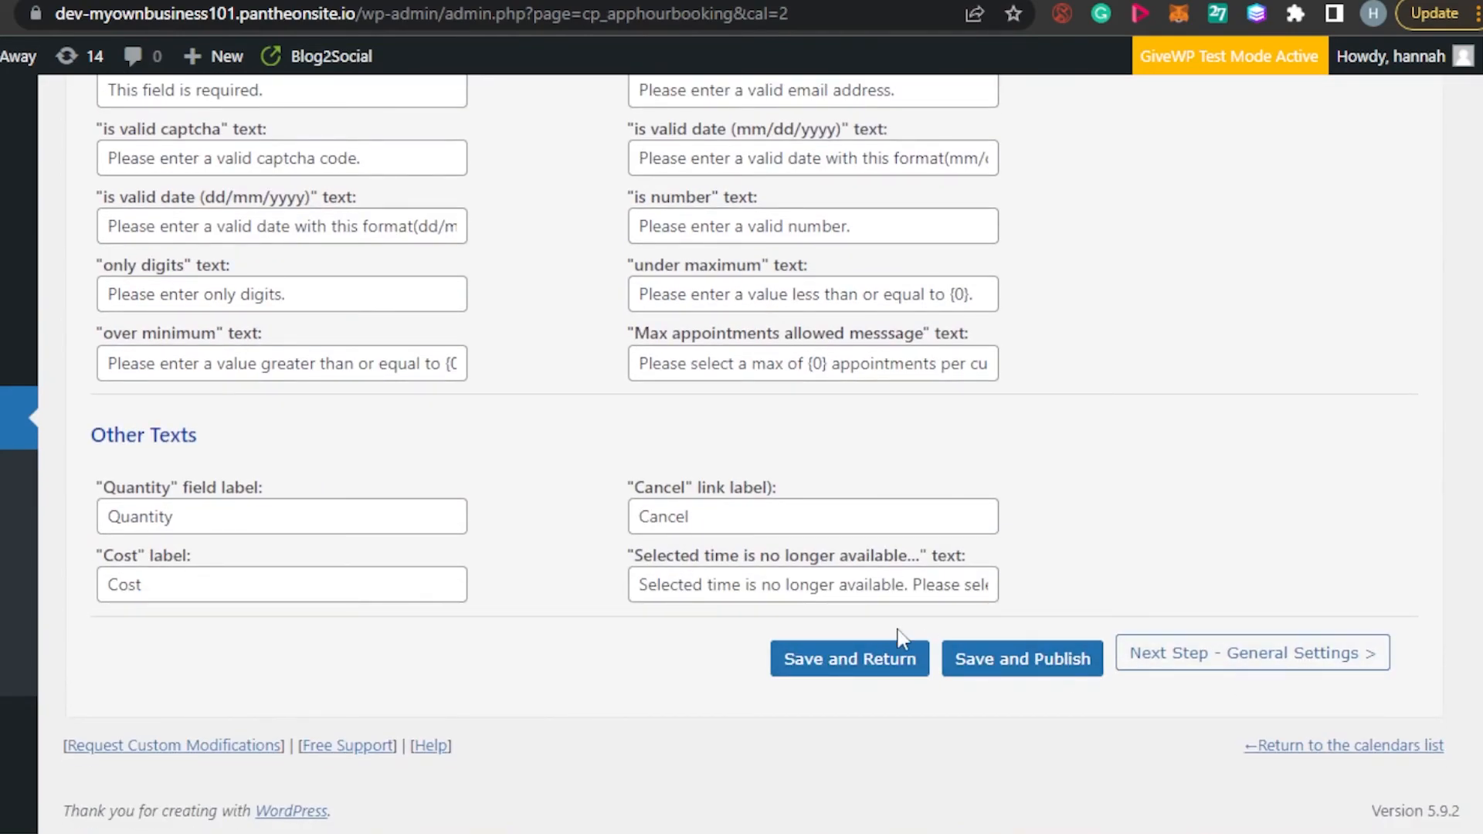
{"action": "scroll", "coordinate": [742, 455], "scroll_direction": "up", "scroll_amount": 20}
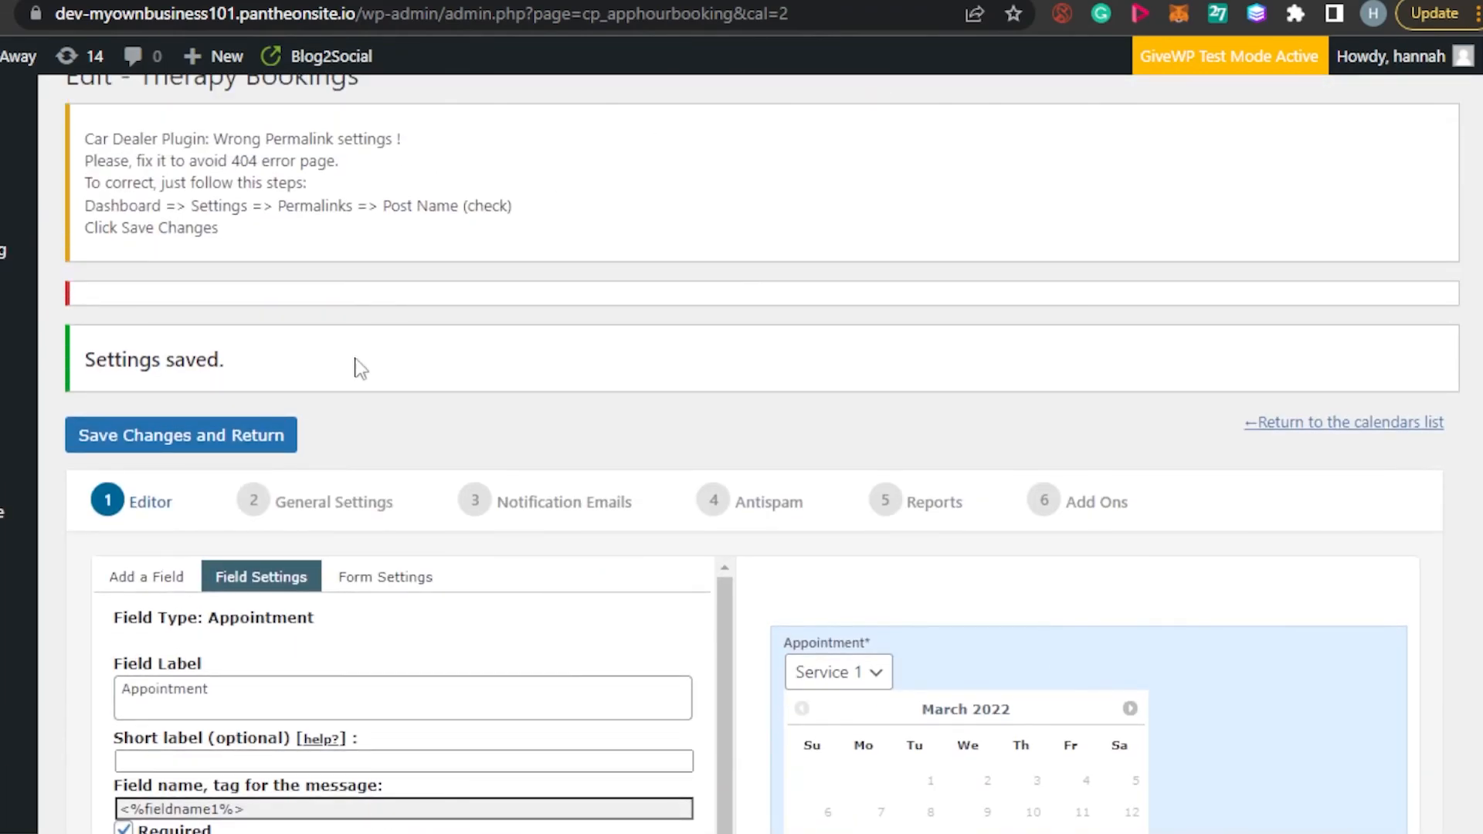
Save the booking form with the publish option and review the publishing settings for the Therapy Bookings calendar.
{"action": "scroll", "coordinate": [742, 454], "scroll_direction": "down", "scroll_amount": 20}
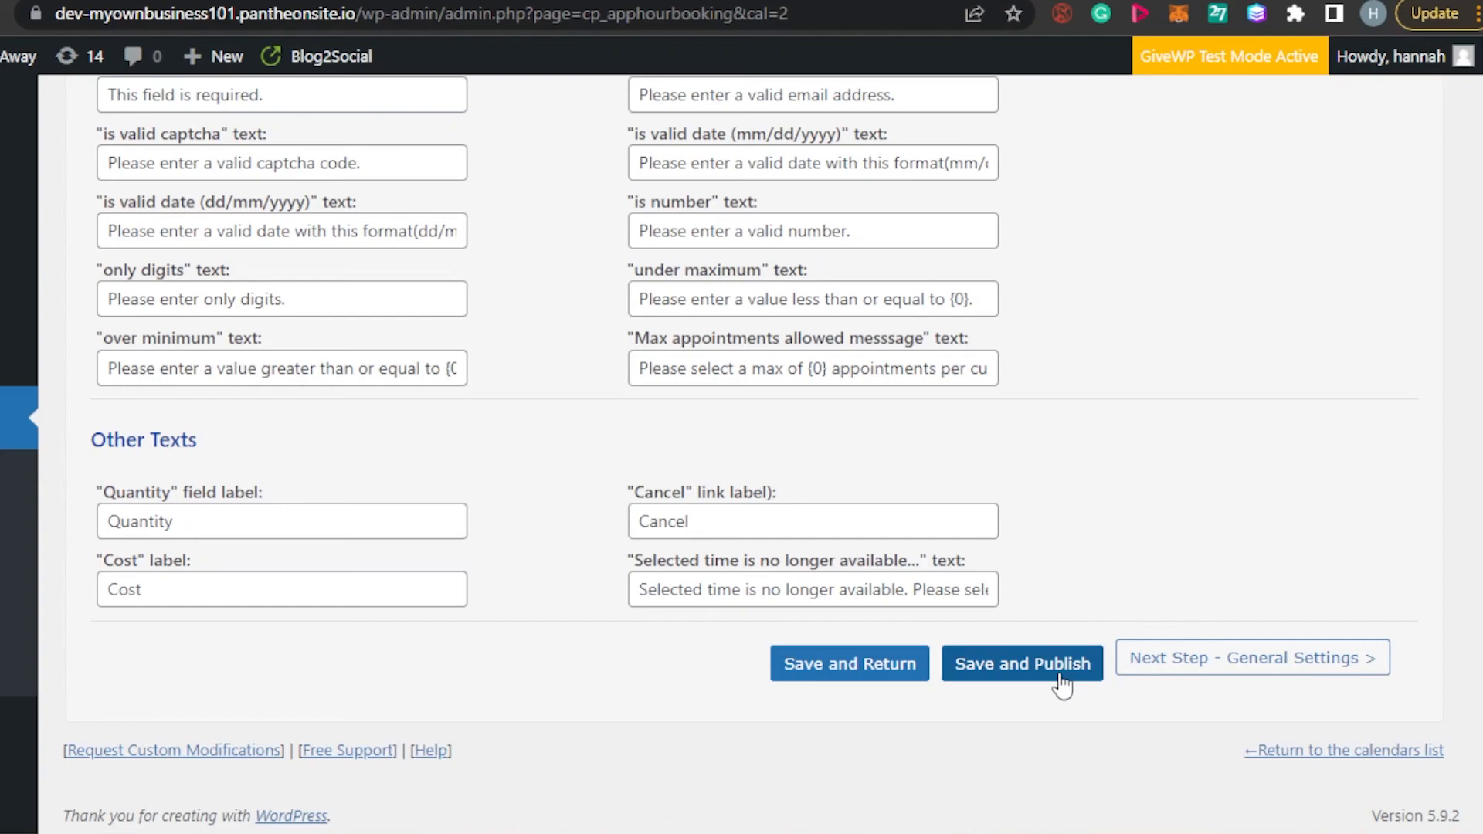
{"action": "left_click", "coordinate": [1063, 685]}
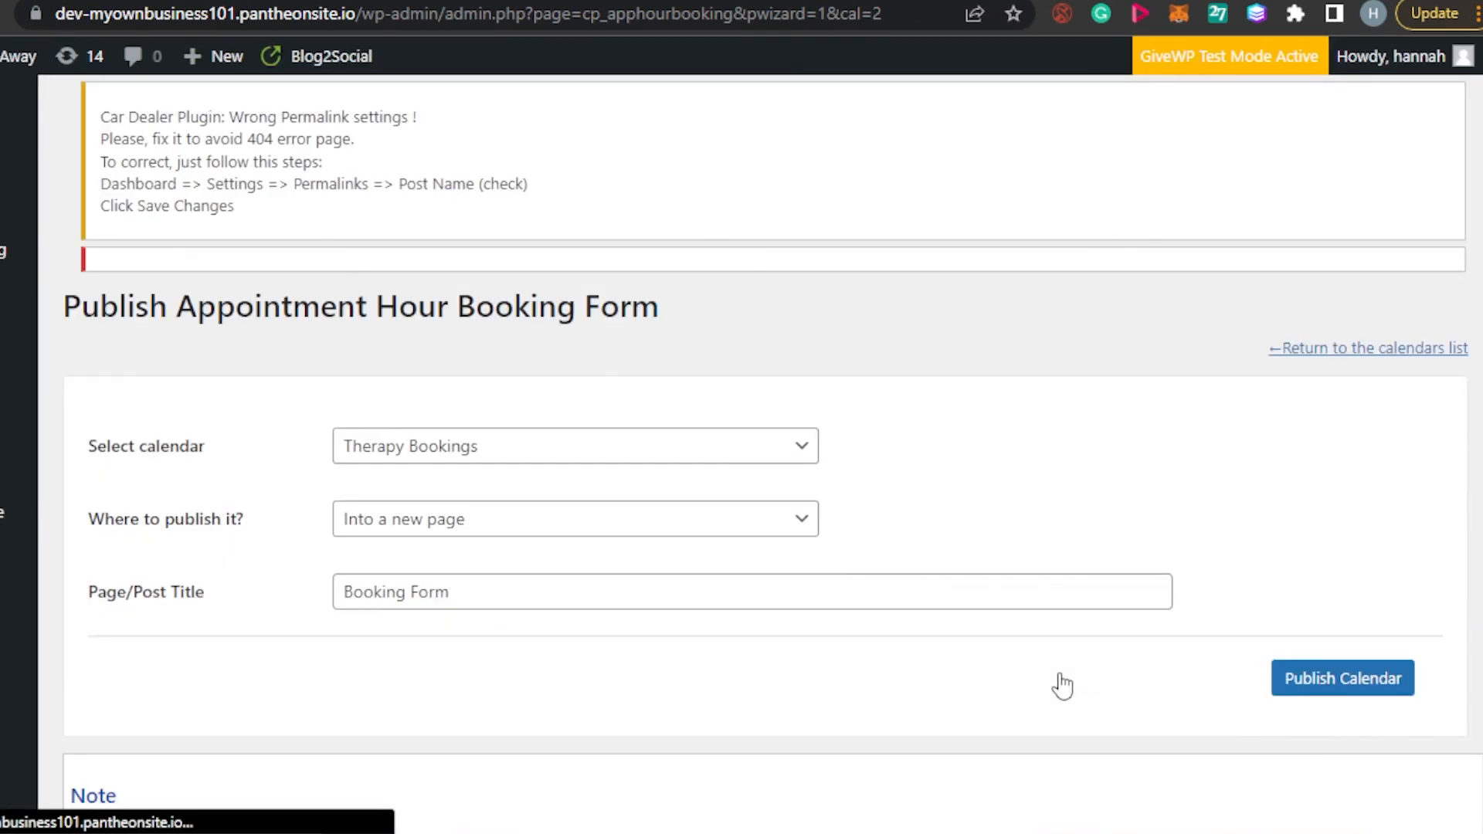
{"action": "scroll", "coordinate": [1481, 178], "scroll_direction": "down", "scroll_amount": 1}
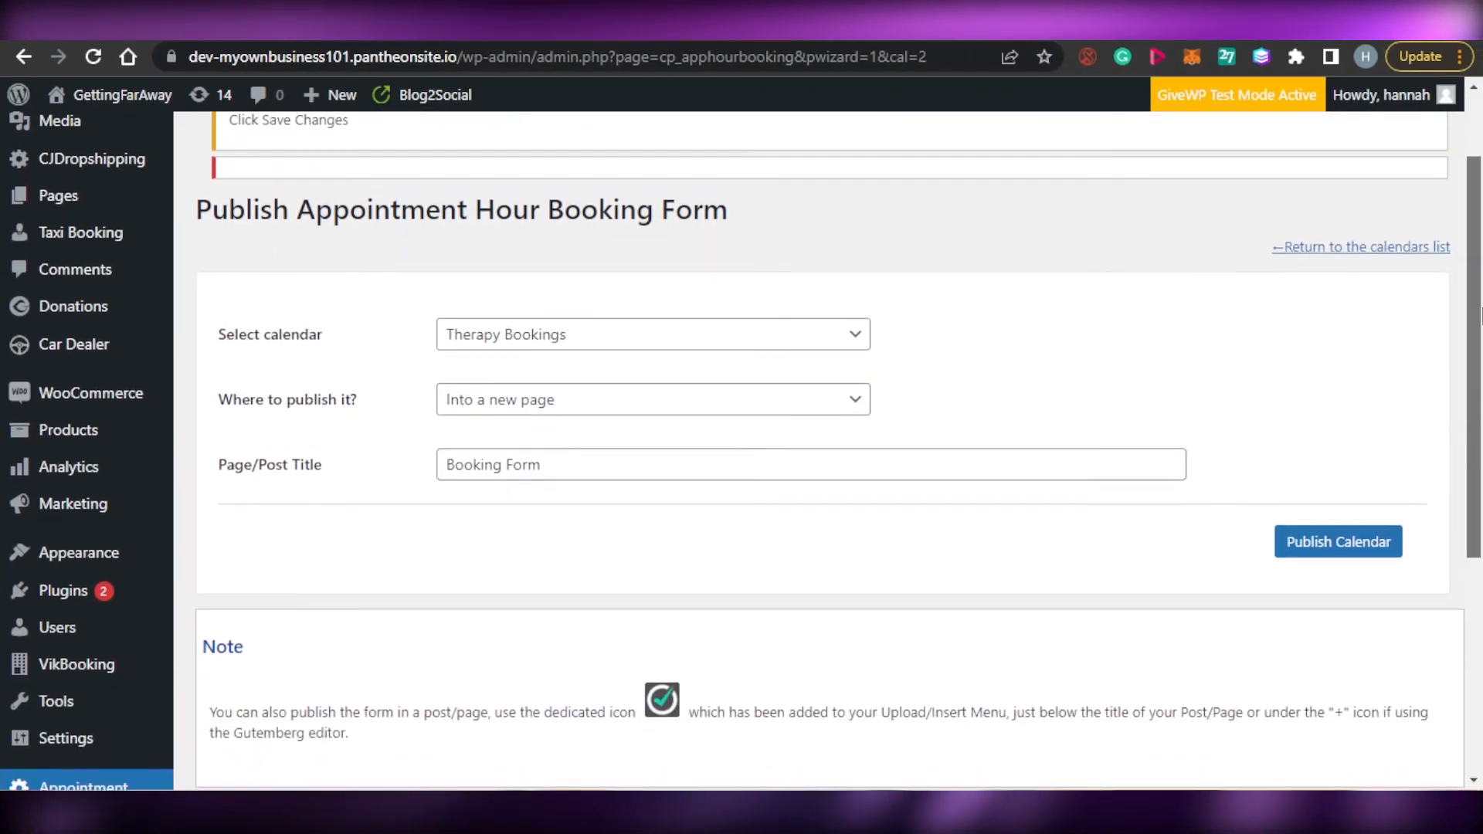
{"action": "scroll", "coordinate": [1481, 189], "scroll_direction": "up", "scroll_amount": 1}
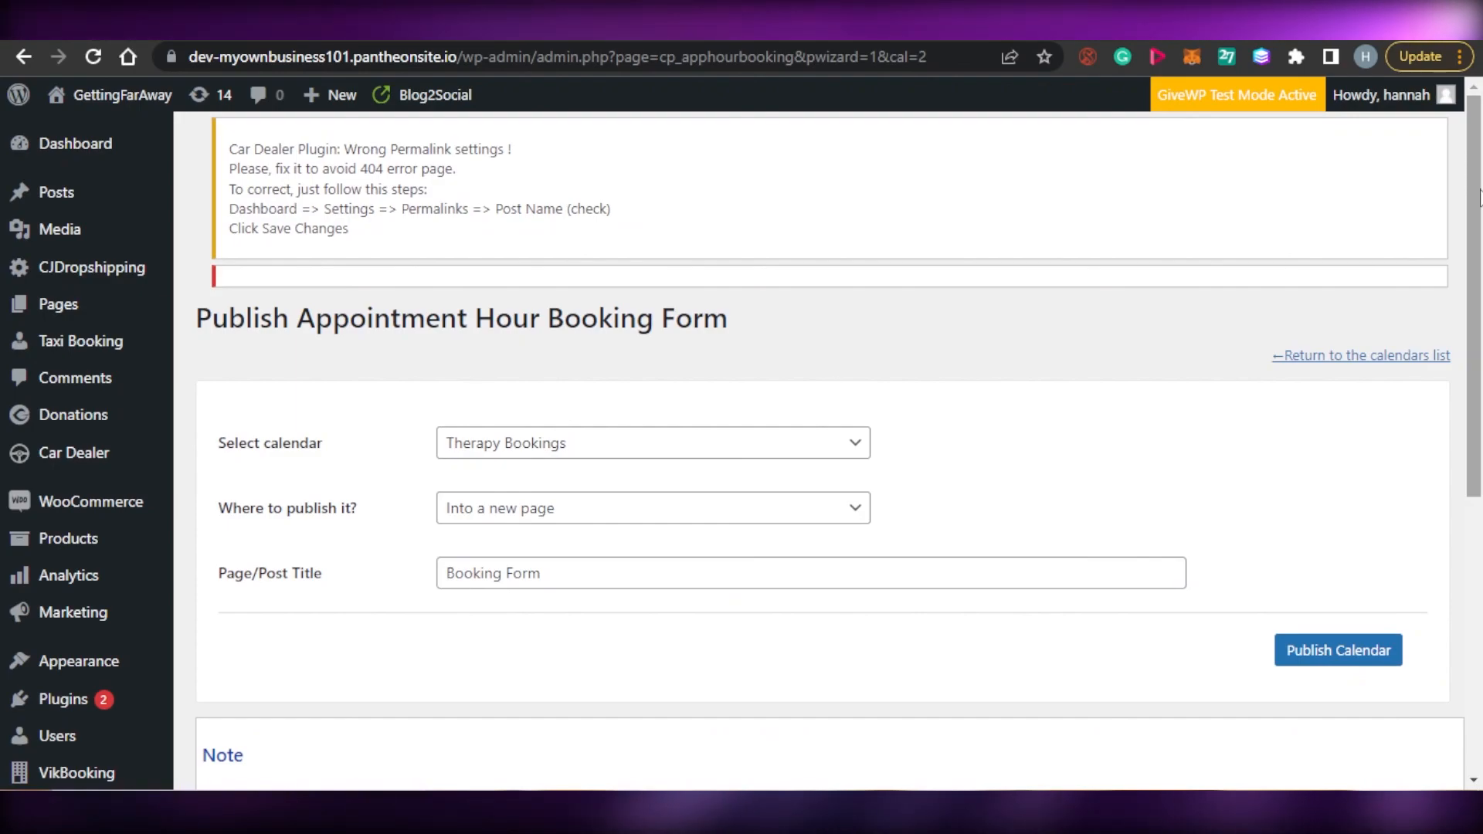